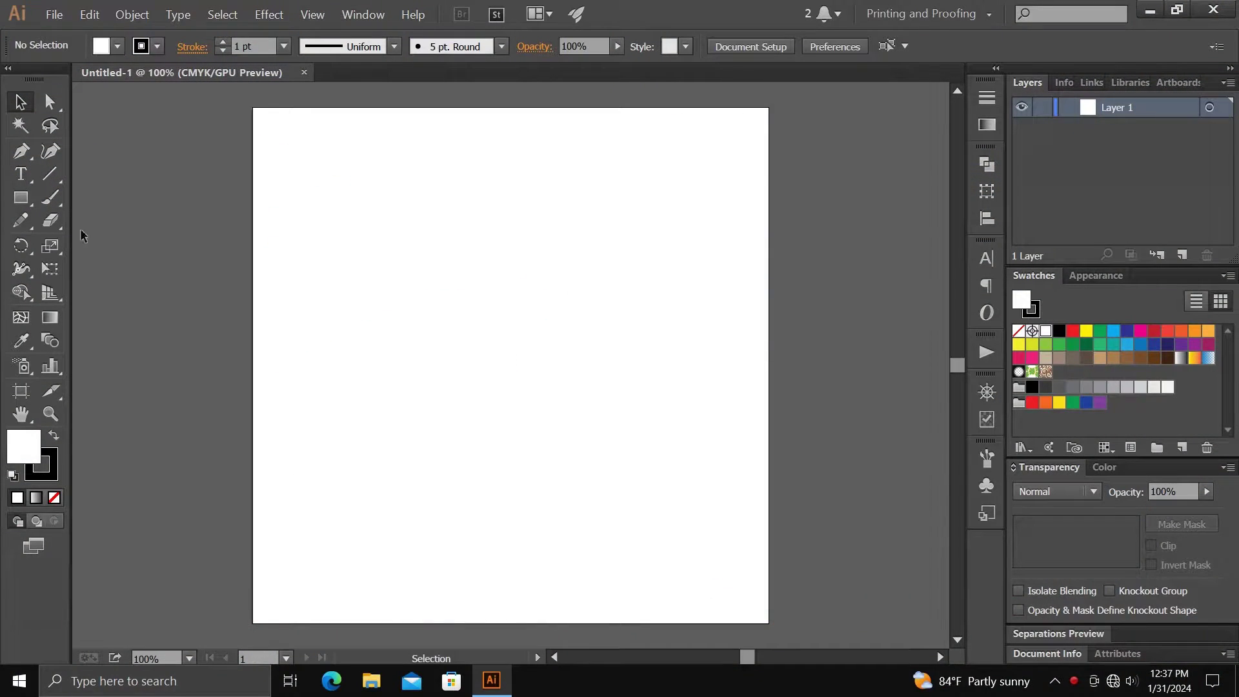
# Draw a tall rectangle and round its top corners fully into a semicircular arch.
pyautogui.click(21, 197)
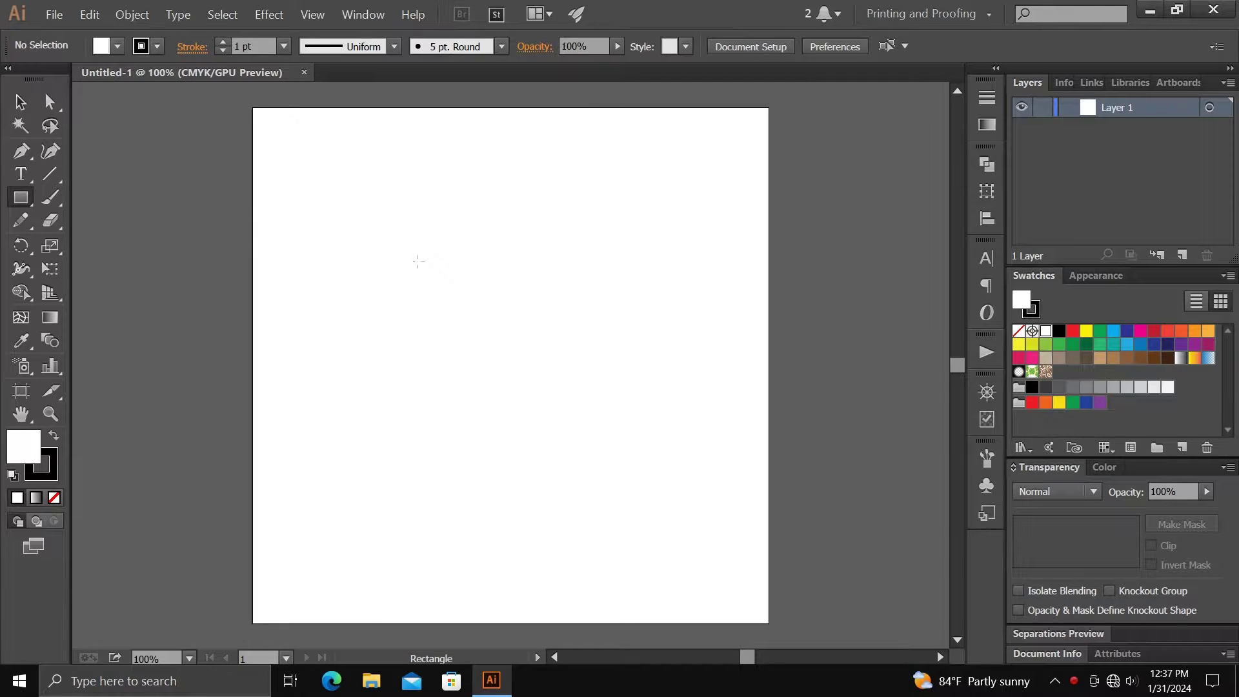
pyautogui.moveTo(420, 260); pyautogui.dragTo(532, 472)
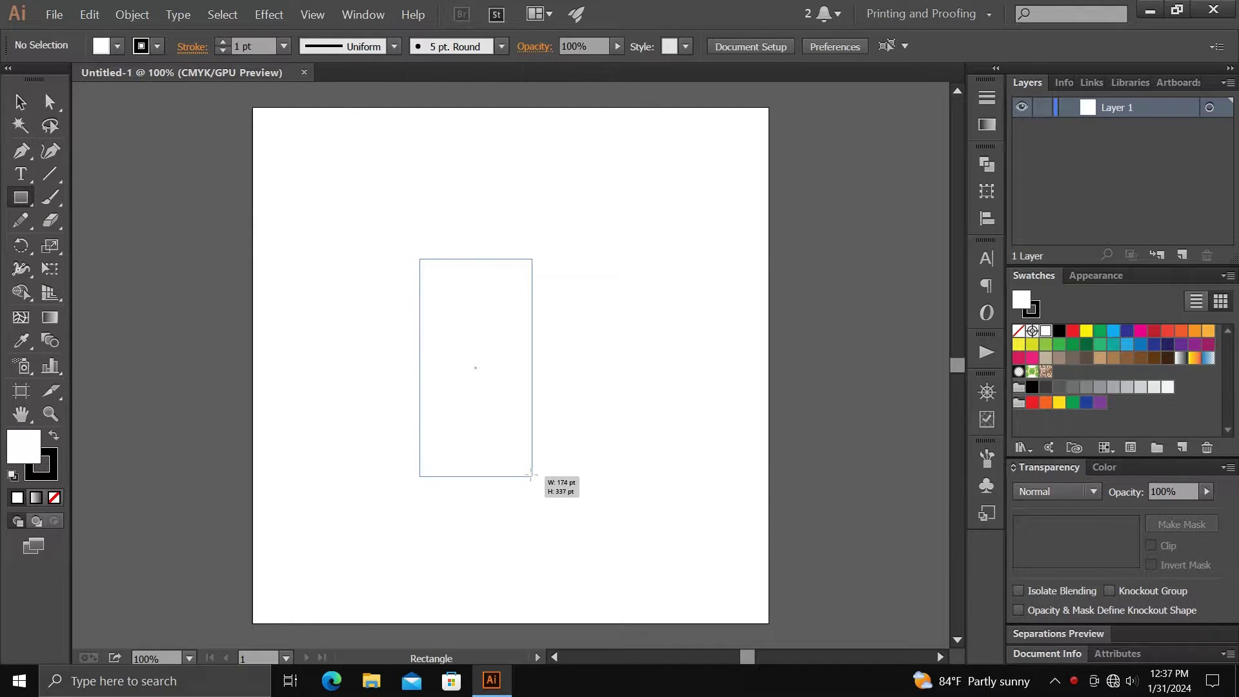
pyautogui.moveTo(531, 471); pyautogui.dragTo(533, 476)
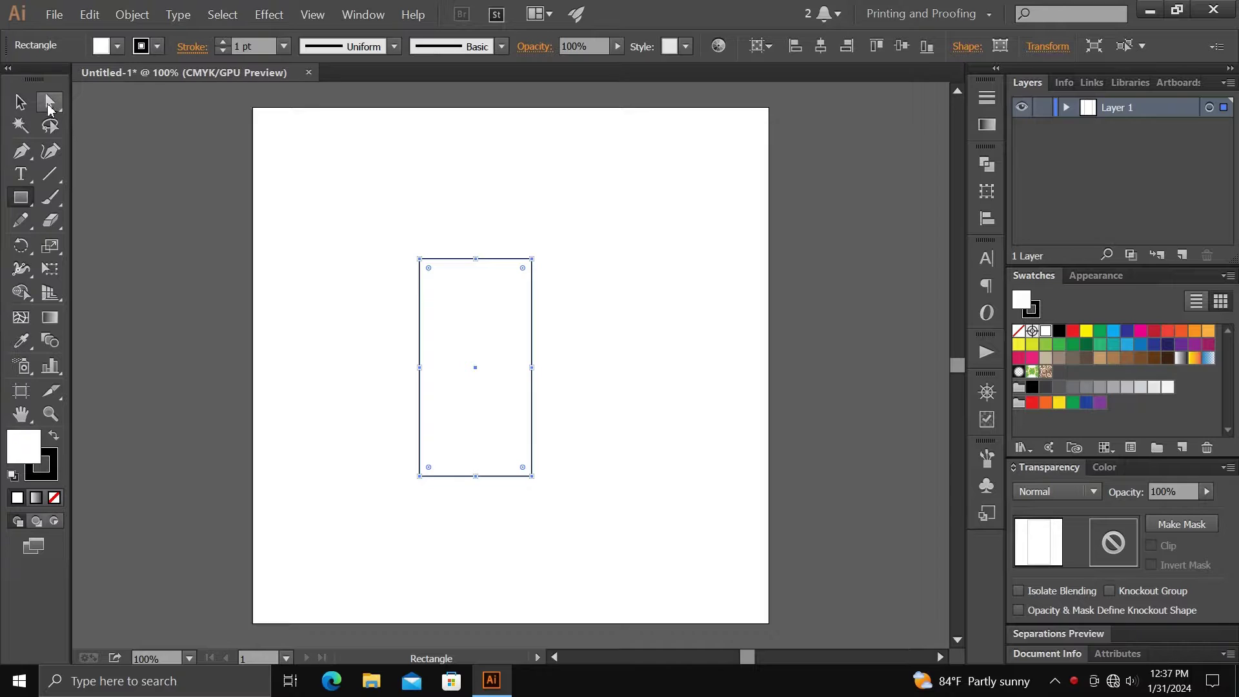
pyautogui.click(50, 105)
pyautogui.moveTo(381, 247); pyautogui.dragTo(575, 296)
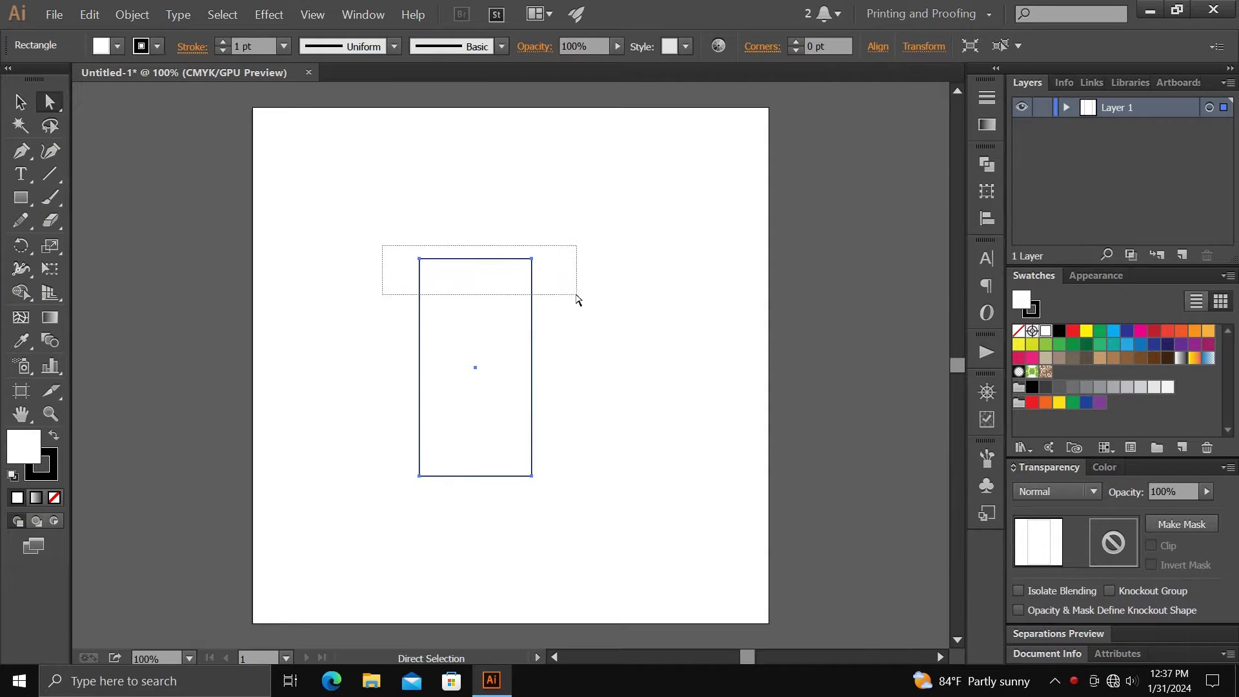
pyautogui.moveTo(429, 268); pyautogui.dragTo(485, 382)
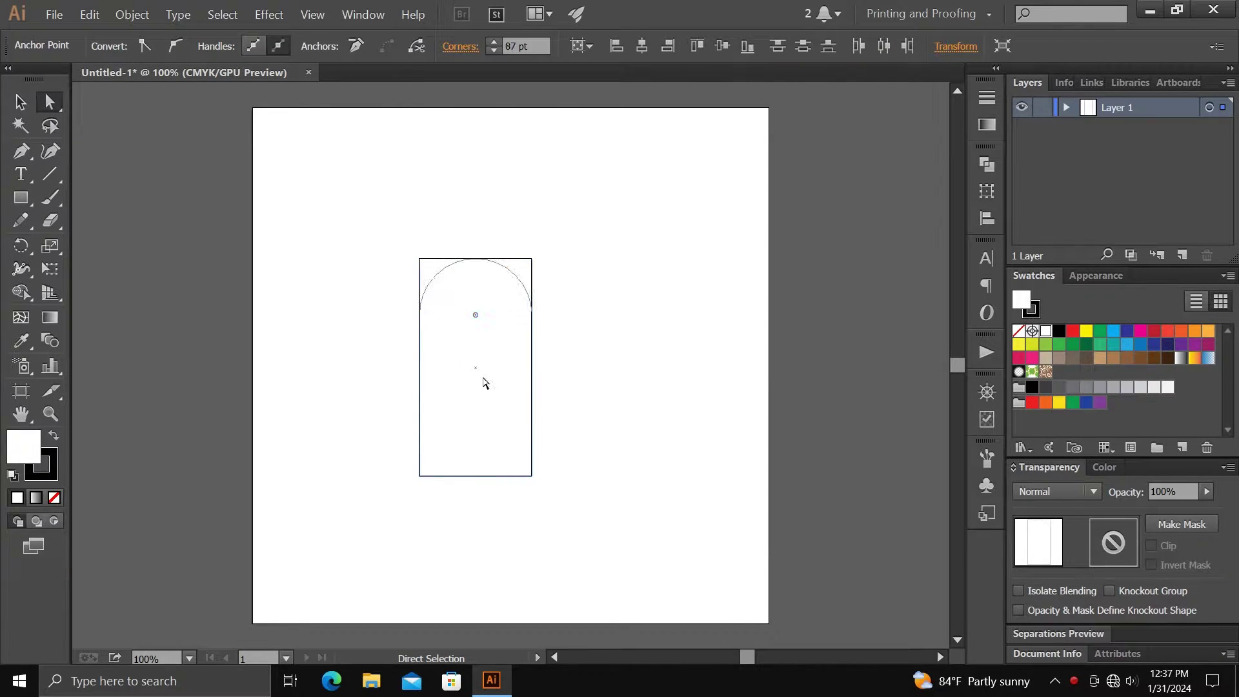
# Rotate the arch shape about 45° clockwise.
pyautogui.click(25, 101)
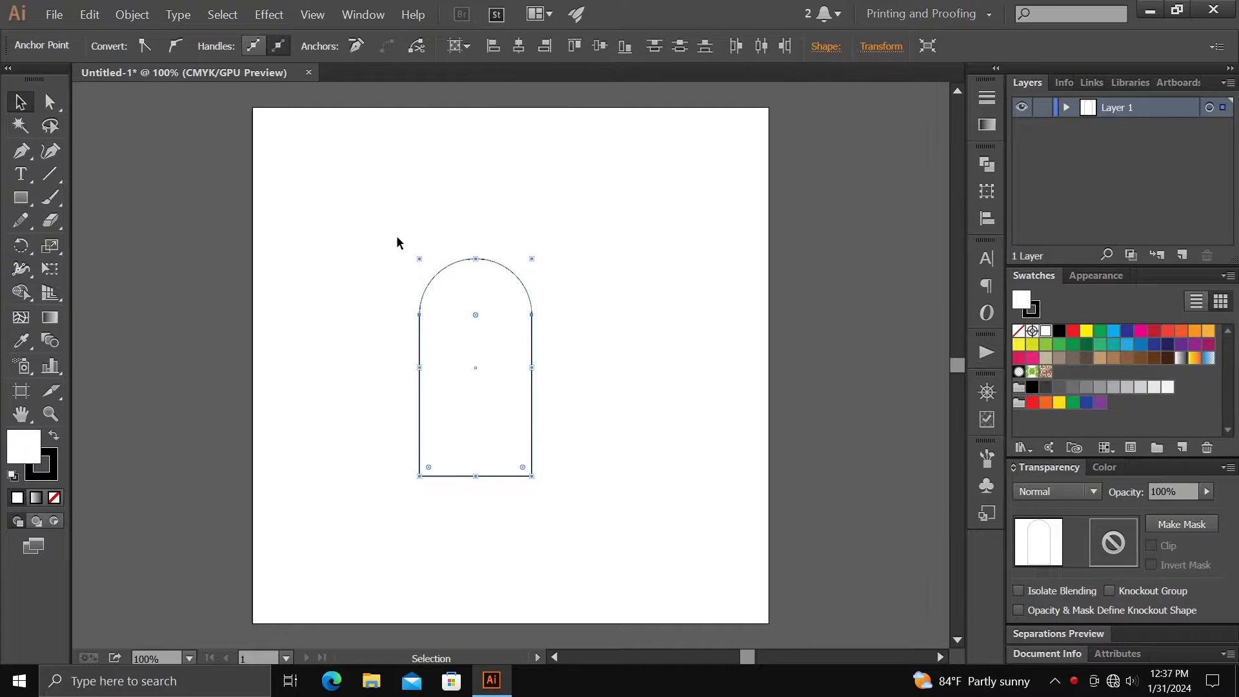
pyautogui.moveTo(396, 242); pyautogui.dragTo(512, 390)
pyautogui.moveTo(530, 251); pyautogui.dragTo(567, 327)
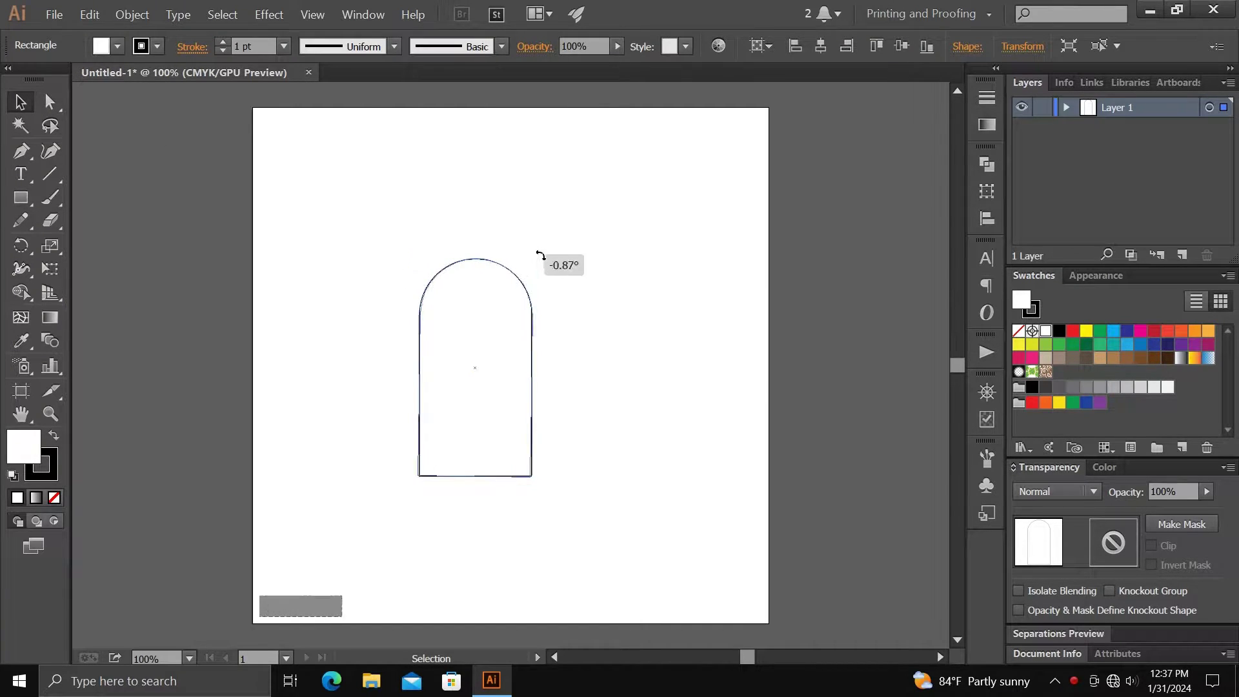
# Make a mirrored copy of the tilted arch with Reflect → Copy.
pyautogui.rightClick(493, 332)
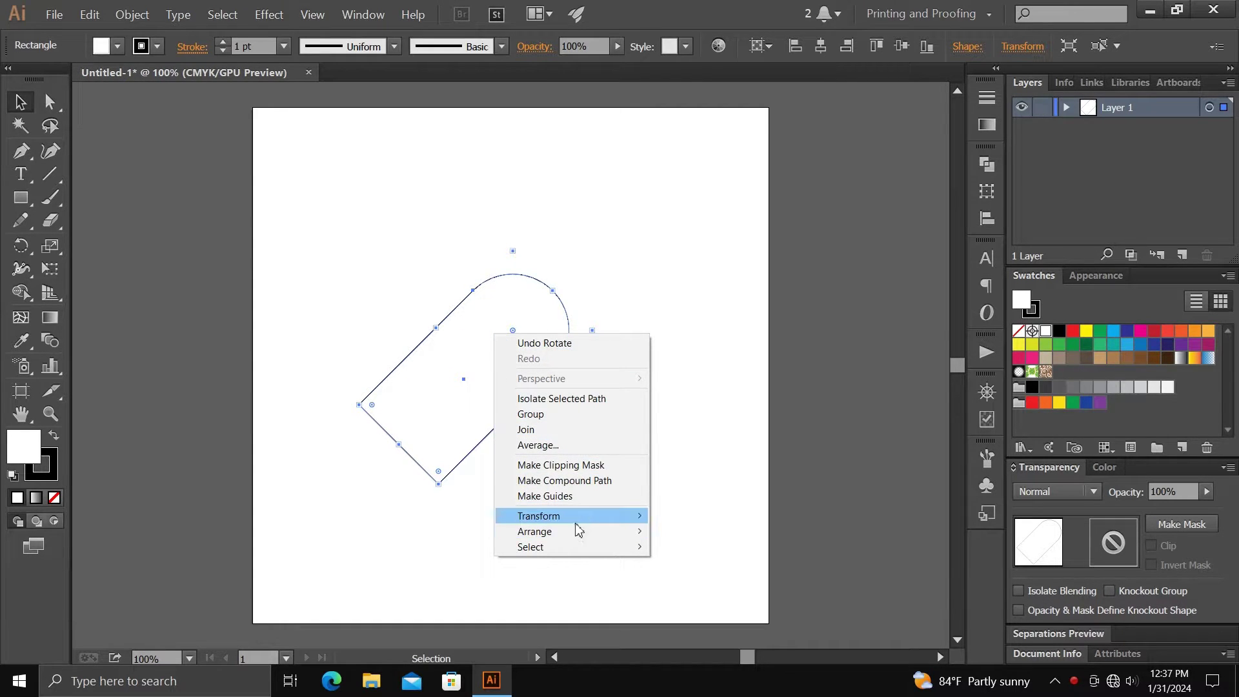
pyautogui.moveTo(538, 516)
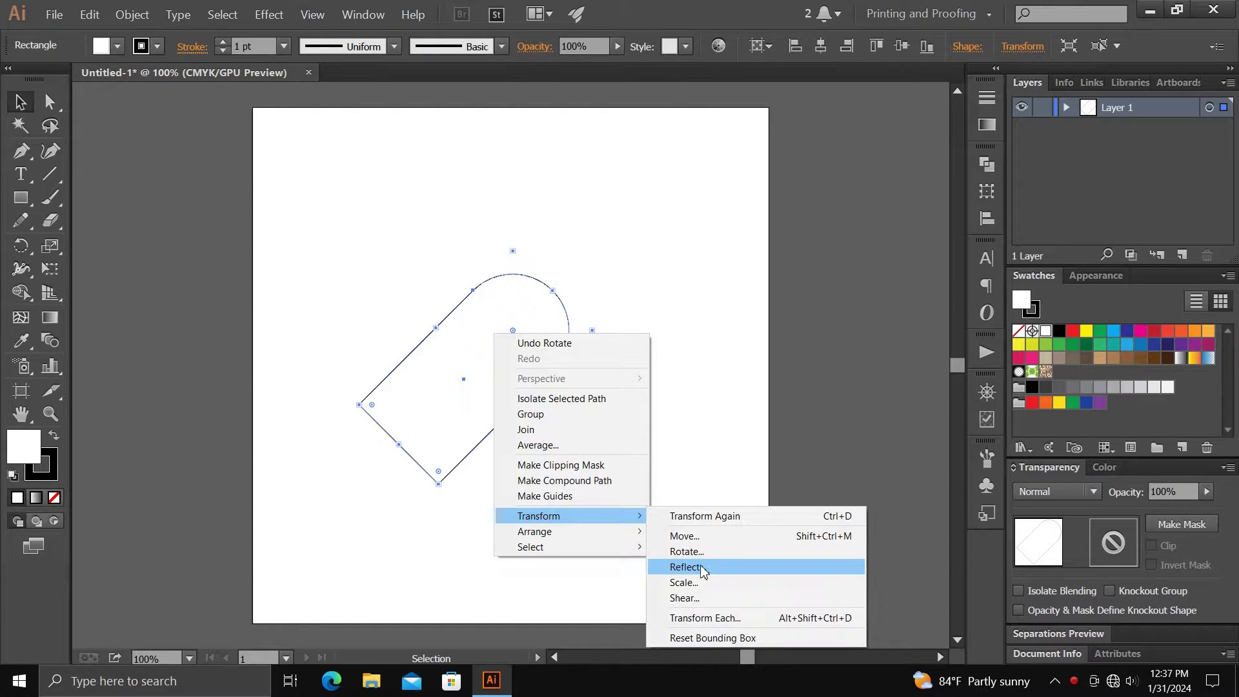
pyautogui.click(685, 568)
pyautogui.click(741, 408)
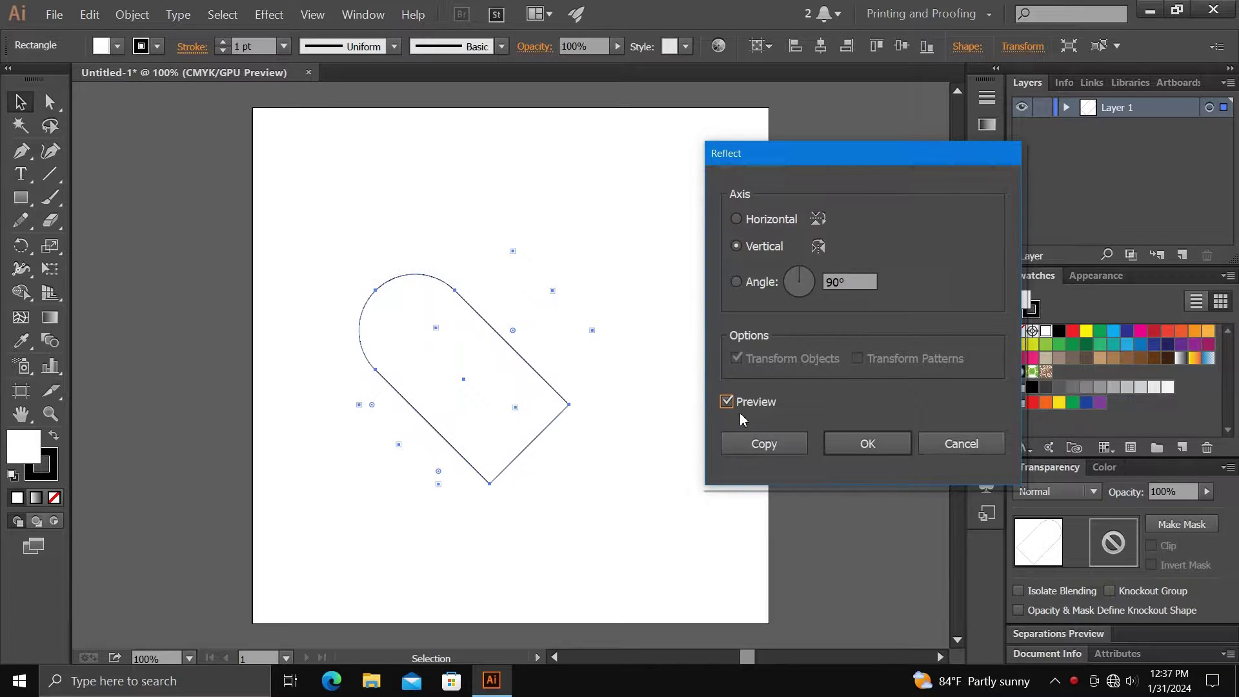
pyautogui.click(761, 450)
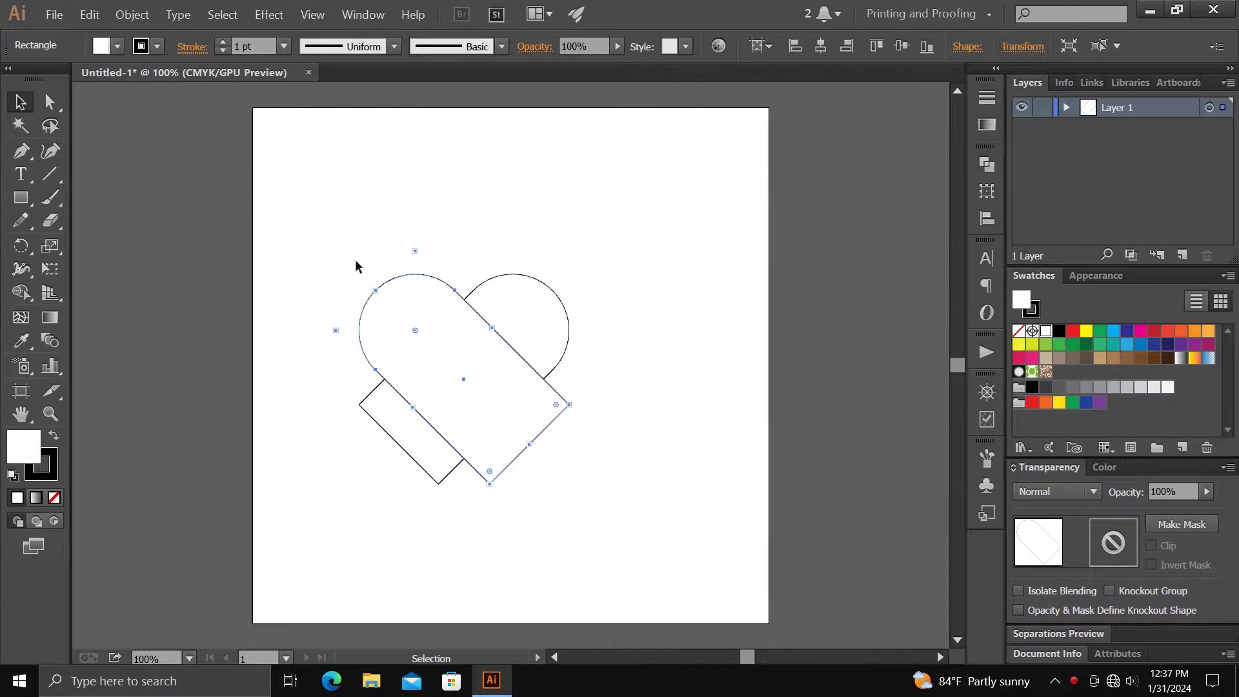
# Set both arches' fill to None and merge their overlap into a heart with Shape Builder.
pyautogui.moveTo(355, 262); pyautogui.dragTo(624, 460)
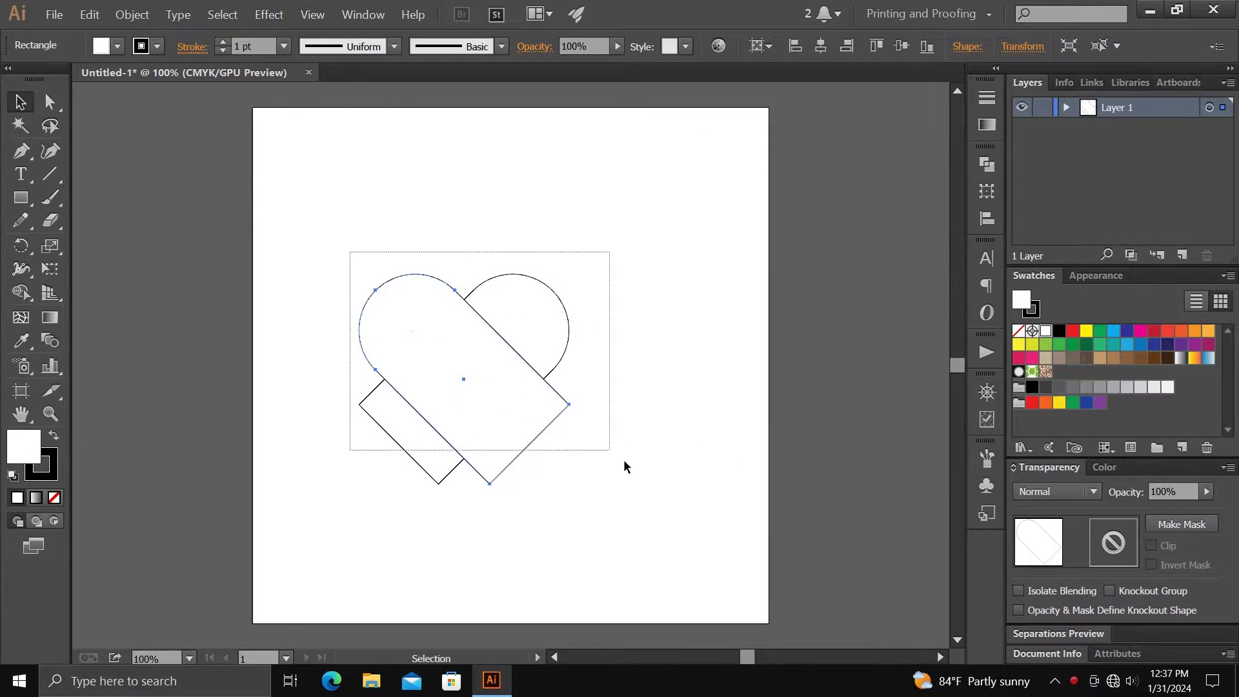
pyautogui.click(1018, 331)
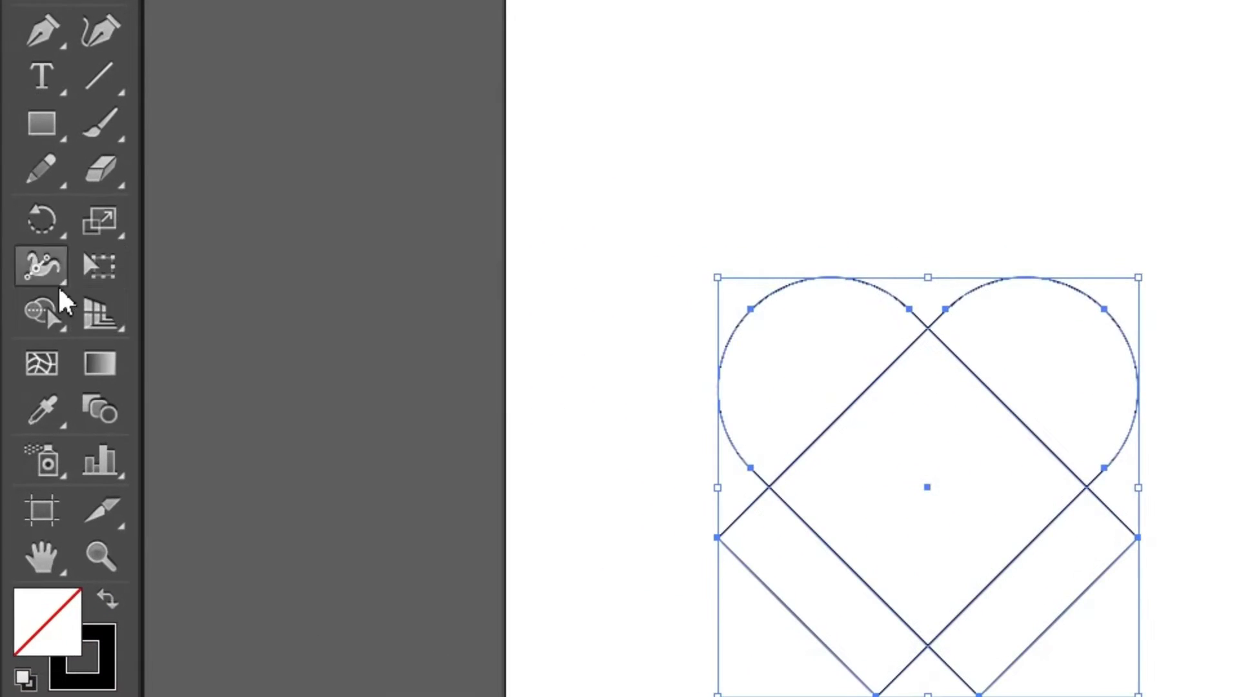
pyautogui.click(57, 310)
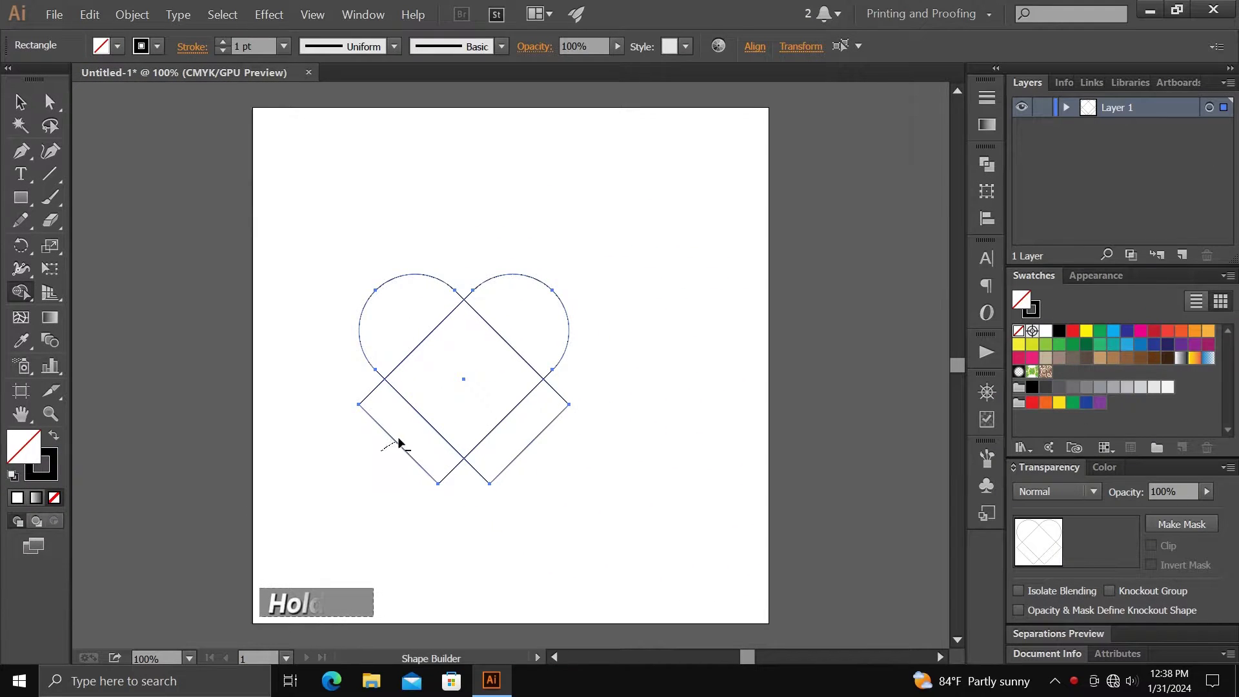
pyautogui.keyDown('alt'); pyautogui.click(399, 444); pyautogui.keyUp('alt')
pyautogui.keyDown('alt'); pyautogui.click(539, 428); pyautogui.keyUp('alt')
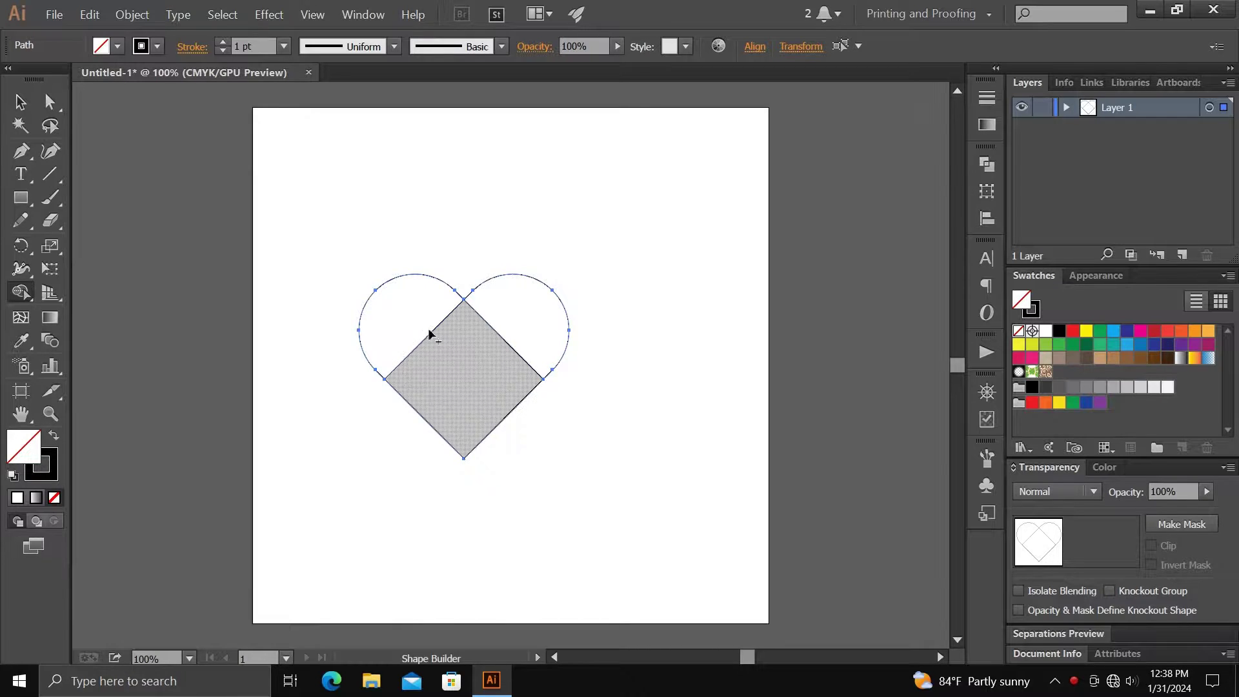
pyautogui.moveTo(443, 350); pyautogui.dragTo(535, 336)
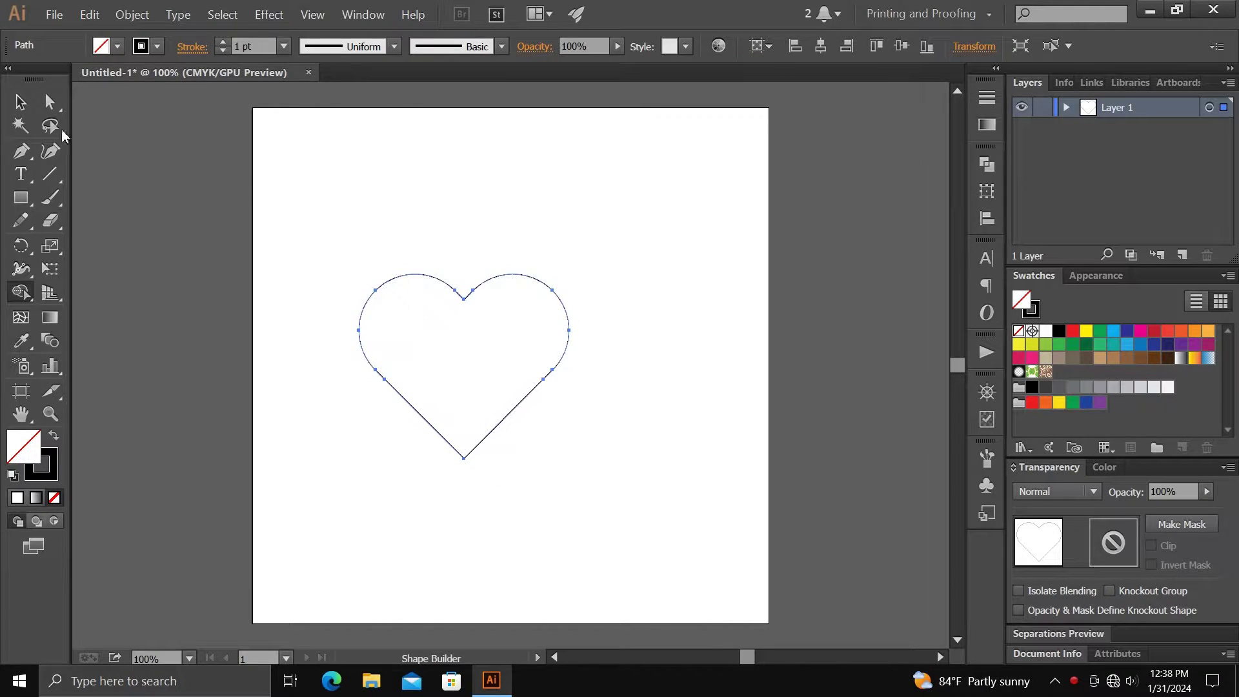
# Shrink the heart and leave it in the upper middle of the artboard.
pyautogui.click(20, 101)
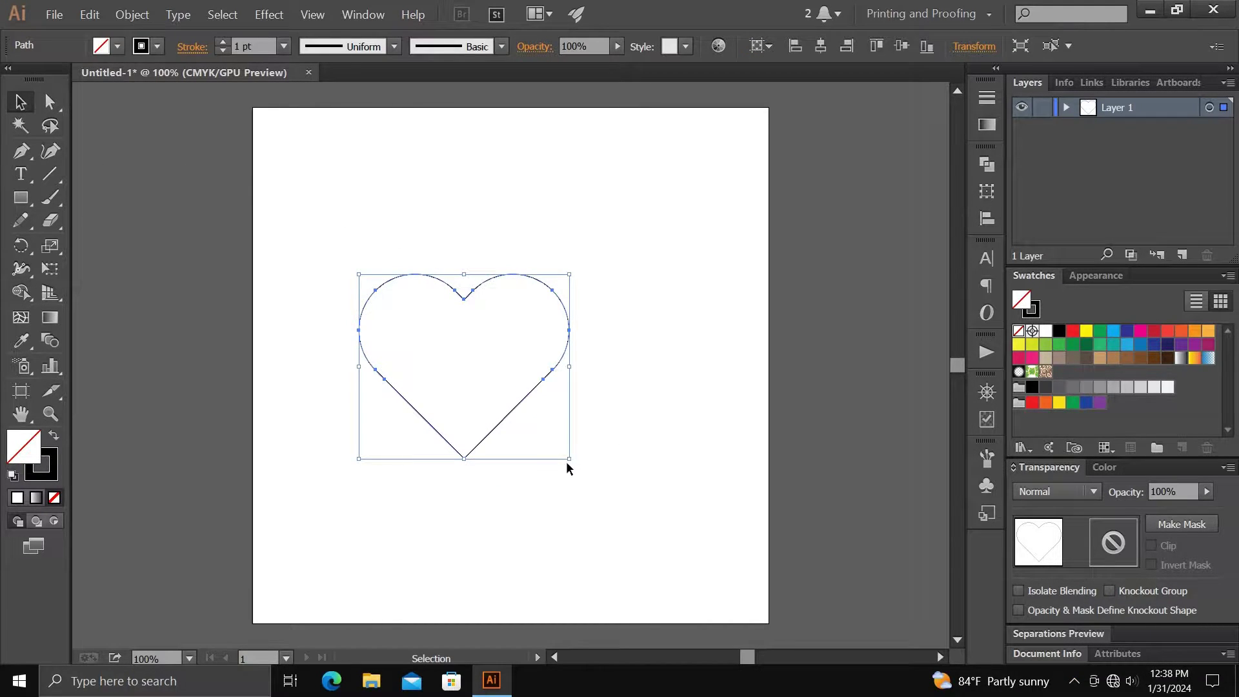
pyautogui.moveTo(569, 458)
pyautogui.mouseDown()
pyautogui.moveTo(534, 428)
pyautogui.moveTo(542, 254)
pyautogui.mouseUp()
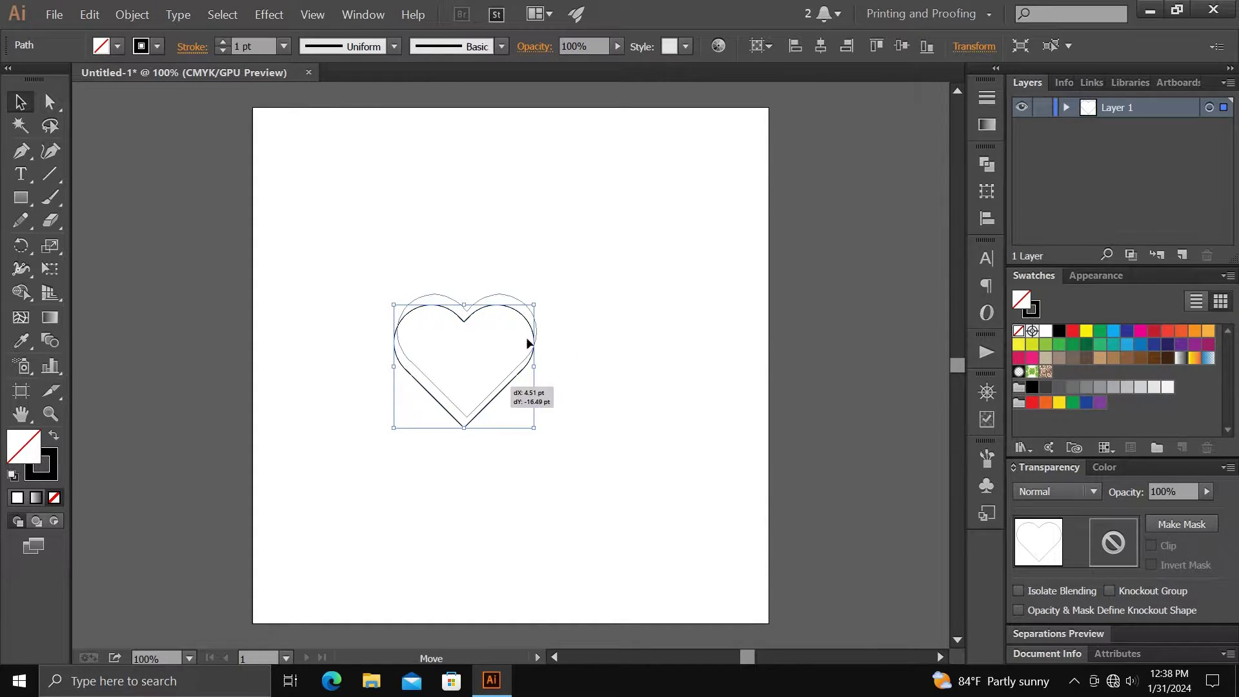
pyautogui.click(624, 417)
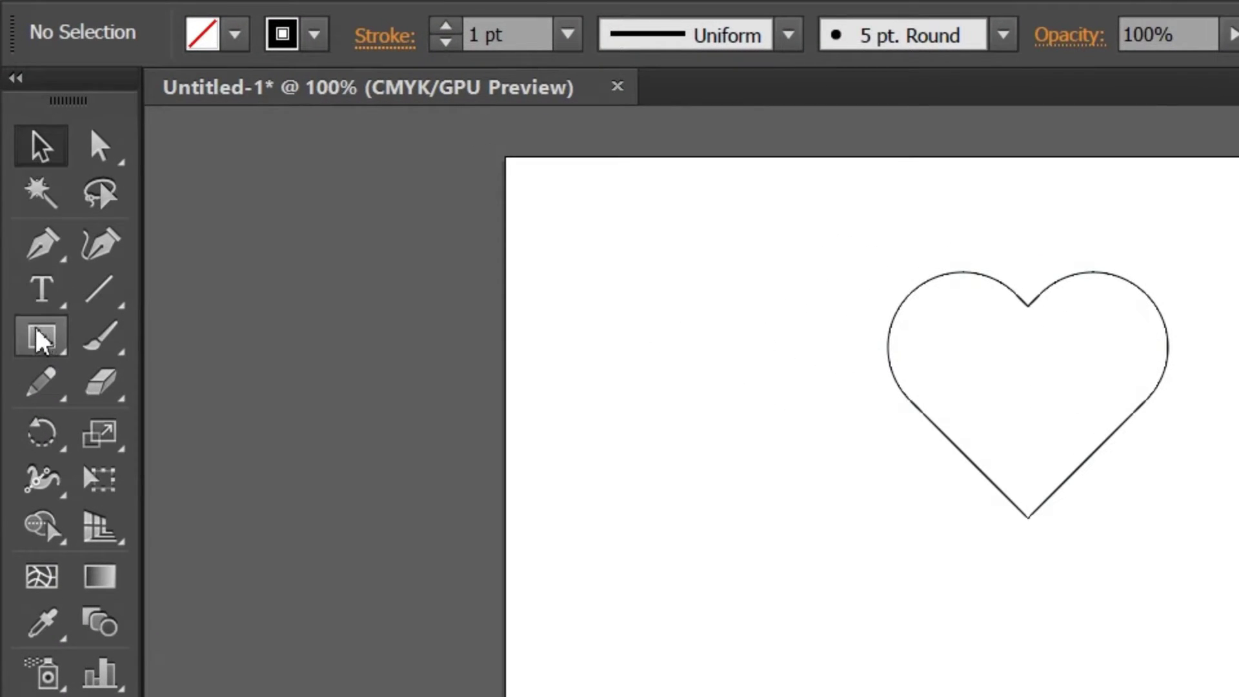
# Create a 3-sided polygon triangle below the heart and enlarge it.
pyautogui.moveTo(48, 337); pyautogui.dragTo(236, 479)
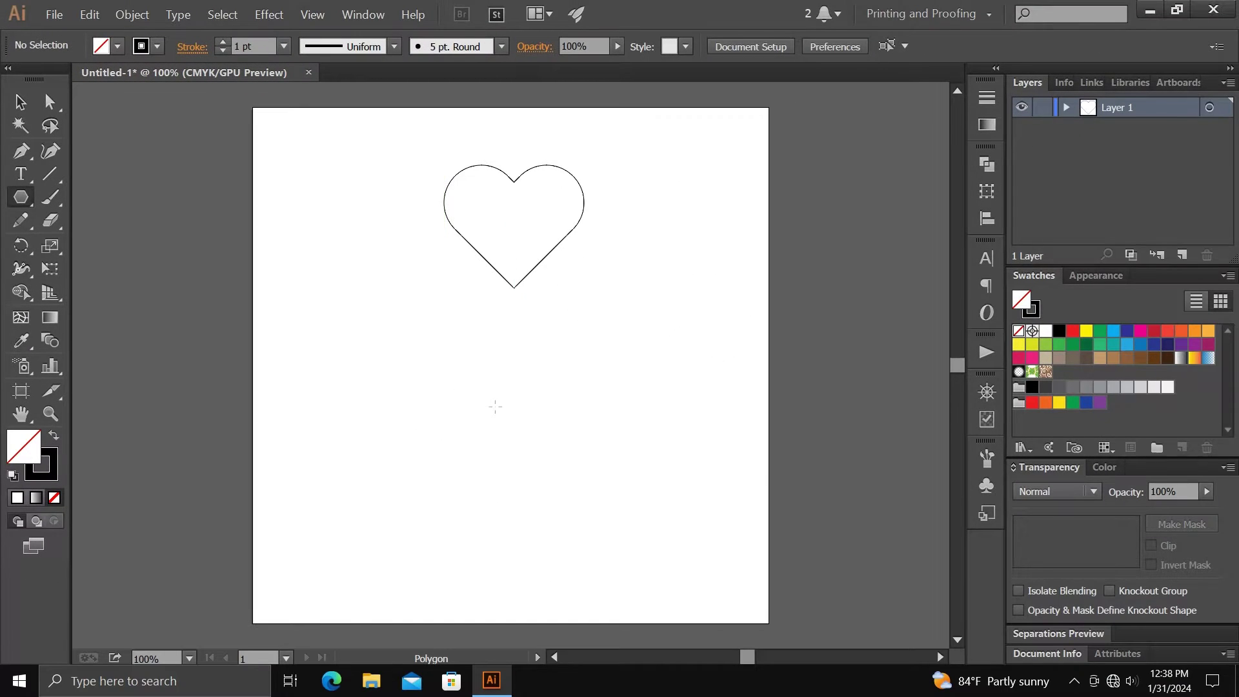
pyautogui.click(500, 417)
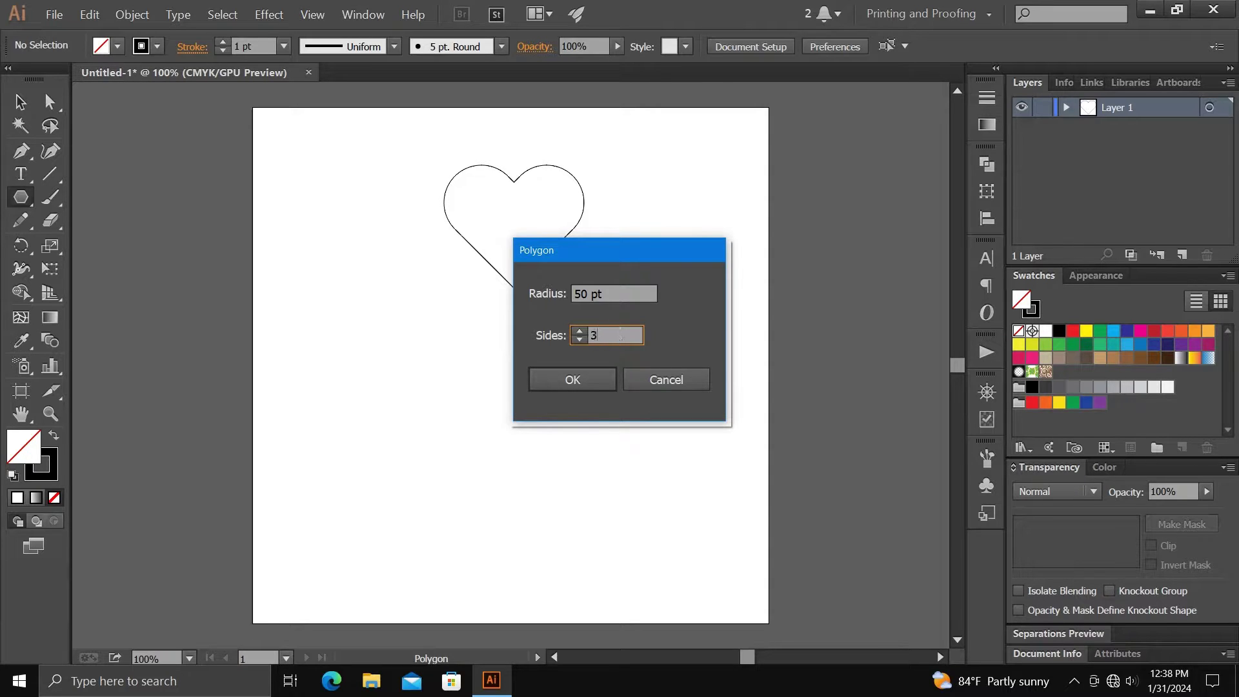
pyautogui.click(568, 381)
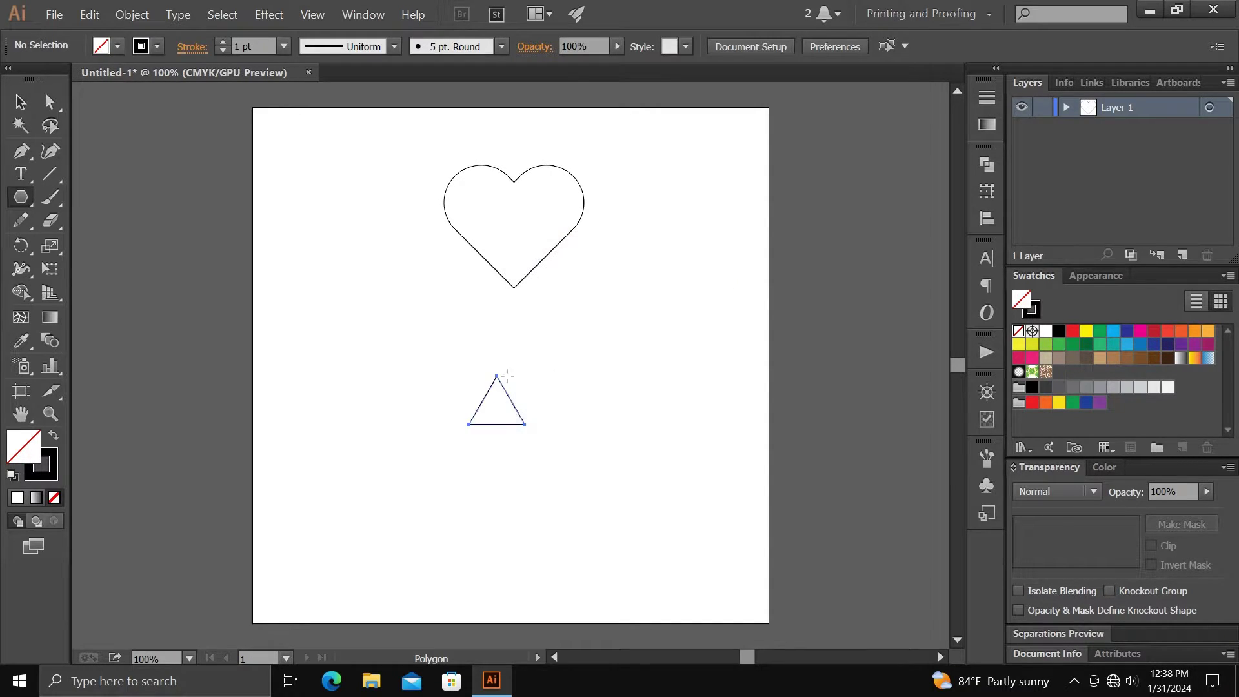
pyautogui.click(20, 101)
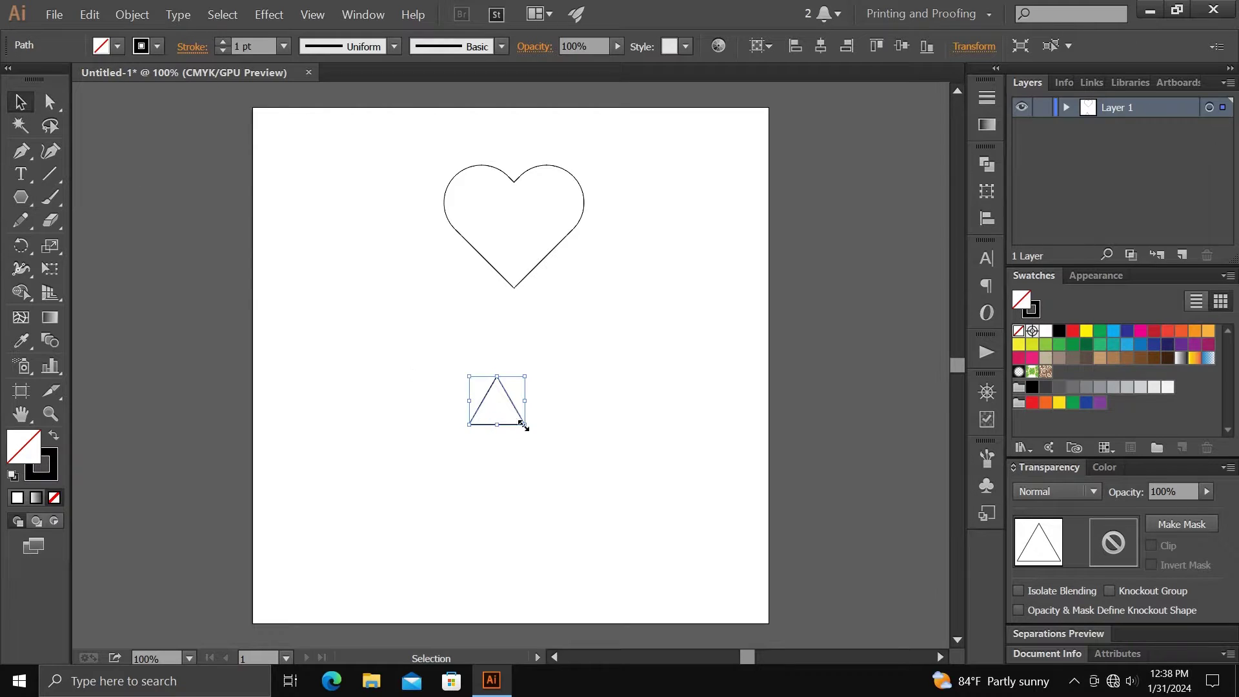
pyautogui.moveTo(522, 425); pyautogui.dragTo(565, 460)
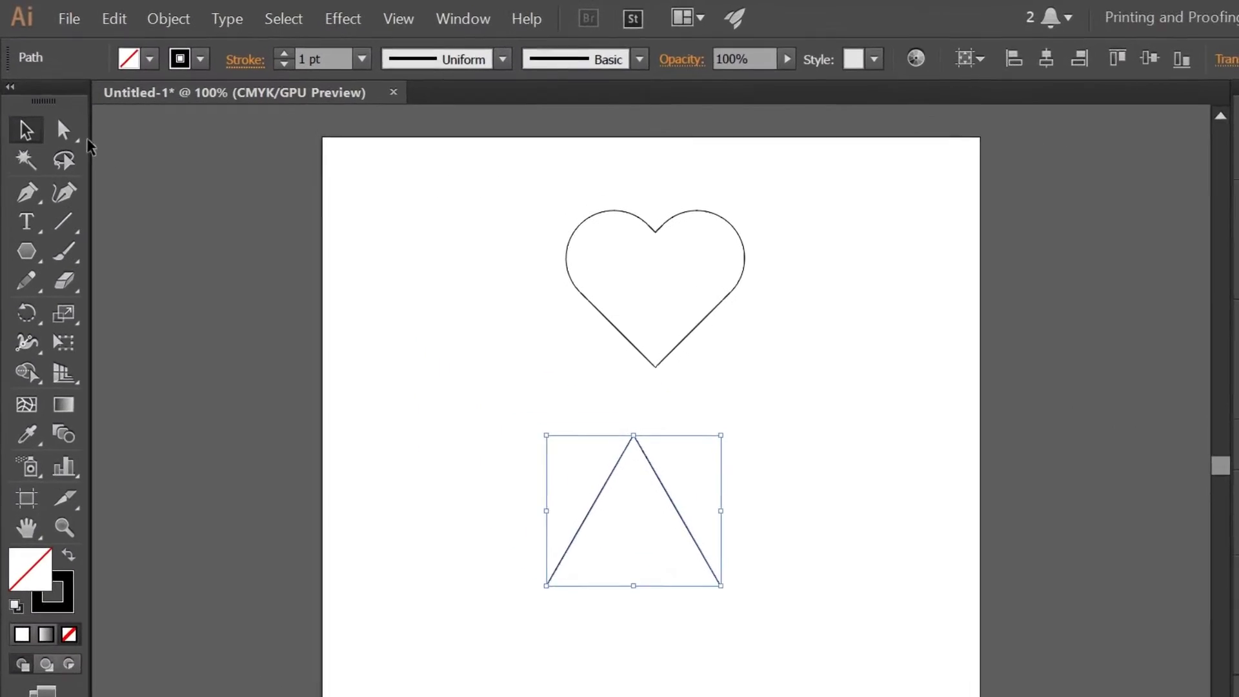
# Bend the triangle's sloped sides inward to a sharp concave peak with the Curvature tool.
pyautogui.click(50, 102)
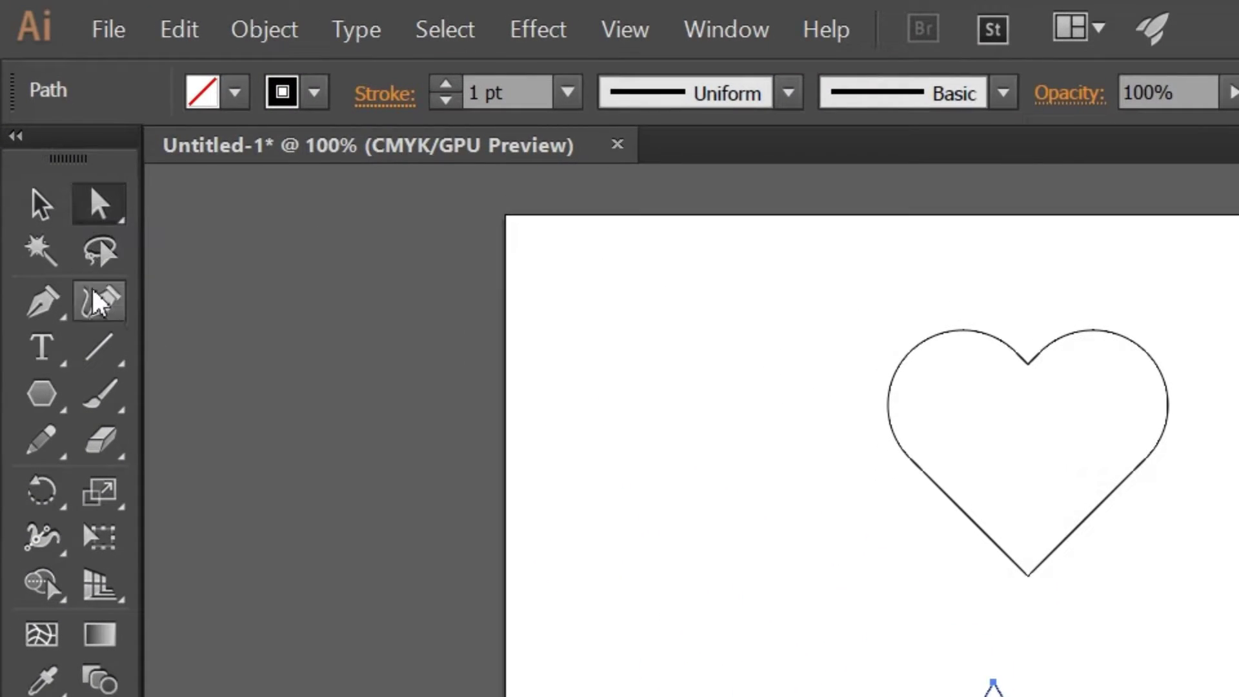
pyautogui.click(95, 298)
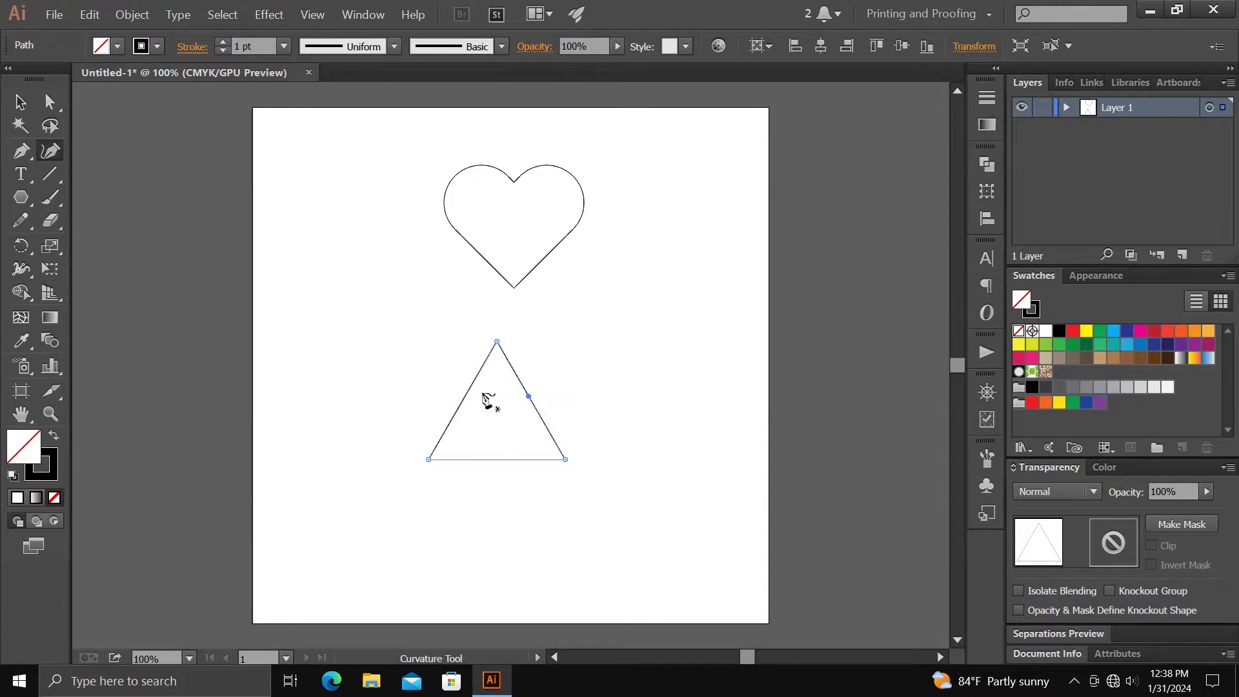
pyautogui.click(466, 396)
pyautogui.moveTo(528, 392)
pyautogui.mouseDown()
pyautogui.moveTo(514, 409)
pyautogui.moveTo(482, 401)
pyautogui.mouseUp()
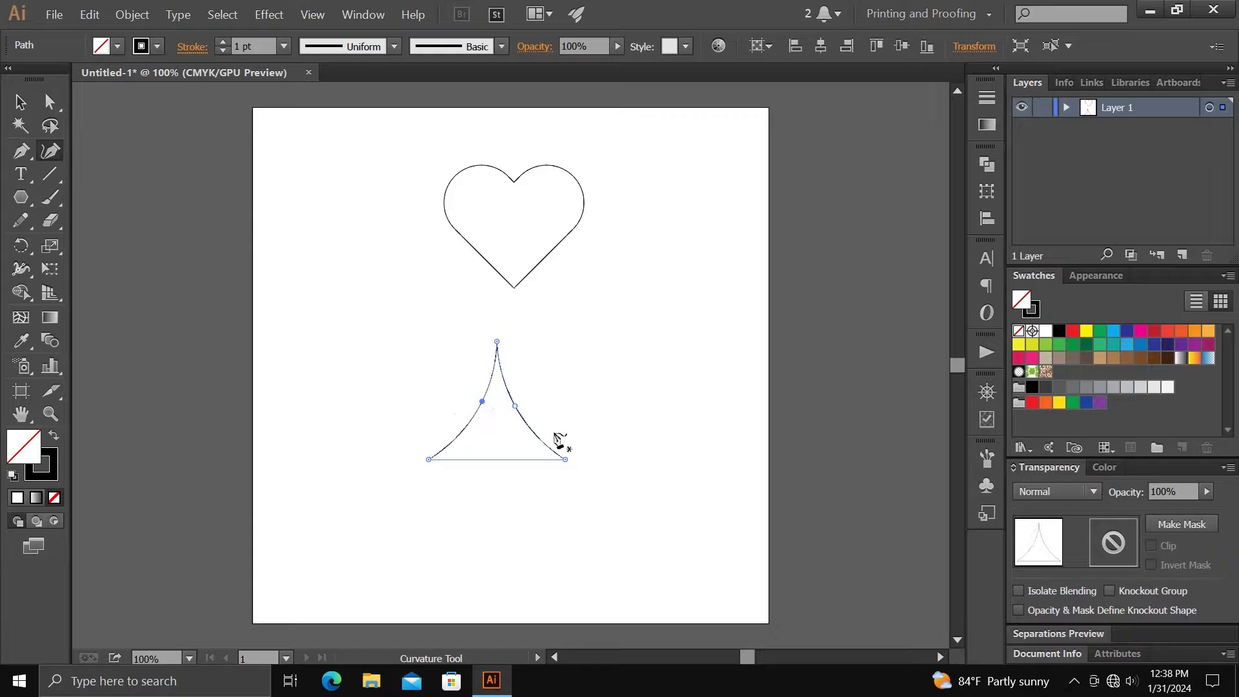
pyautogui.click(20, 110)
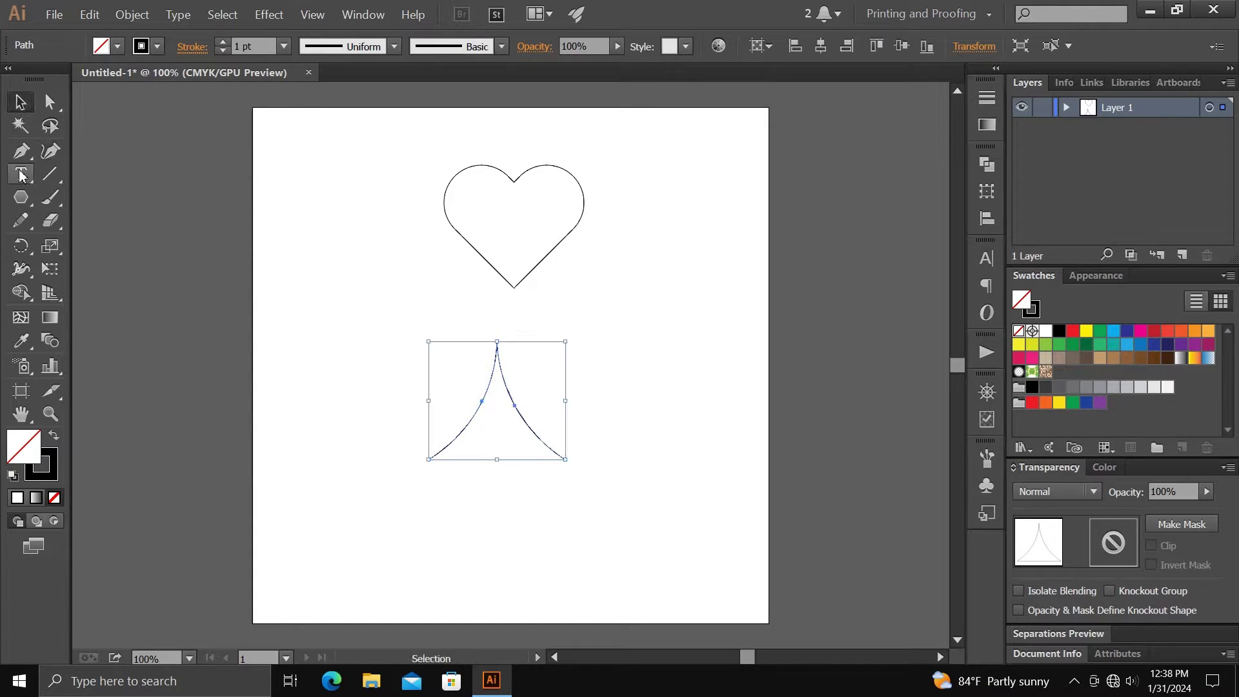
# Draw a thin horizontal rectangle below the curved triangle.
pyautogui.moveTo(21, 201); pyautogui.dragTo(111, 205)
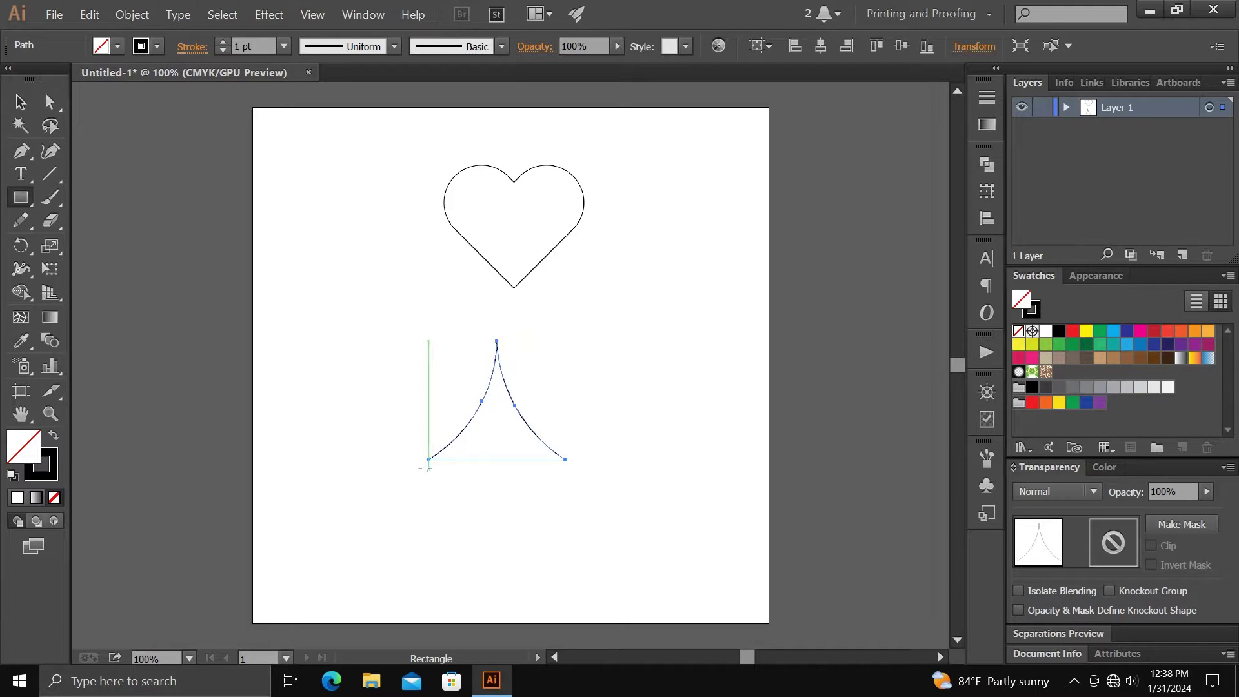
pyautogui.moveTo(425, 469); pyautogui.dragTo(566, 482)
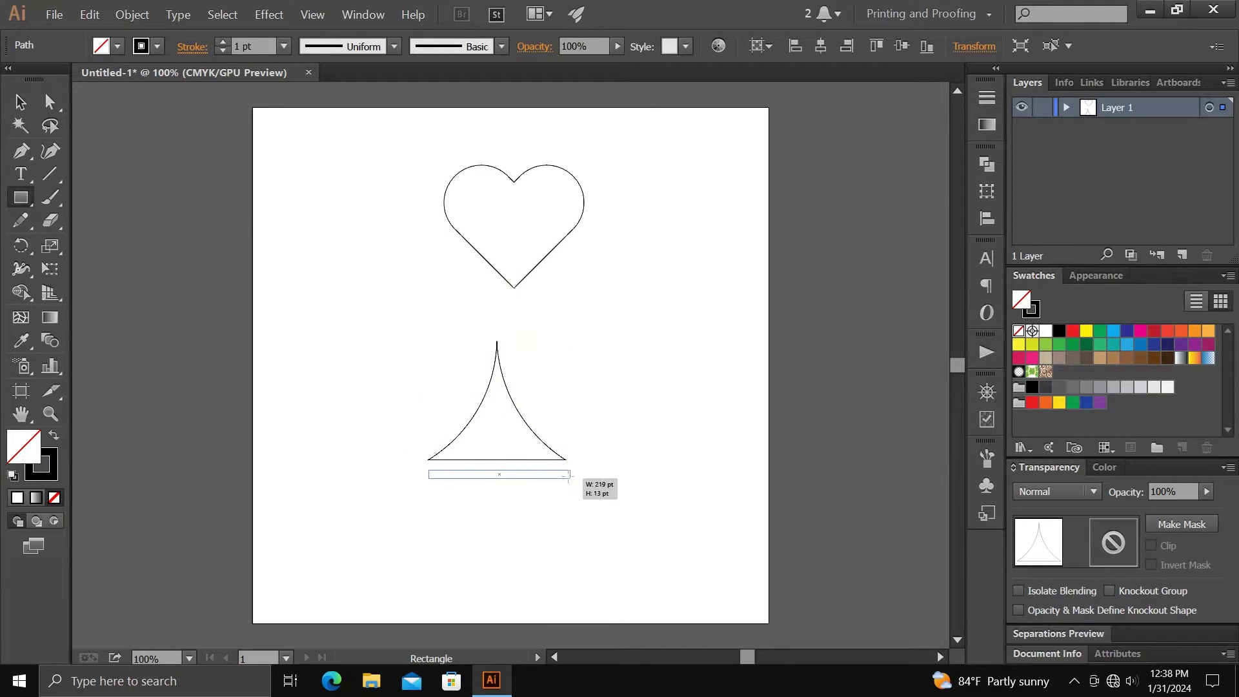
pyautogui.moveTo(566, 481); pyautogui.dragTo(565, 481)
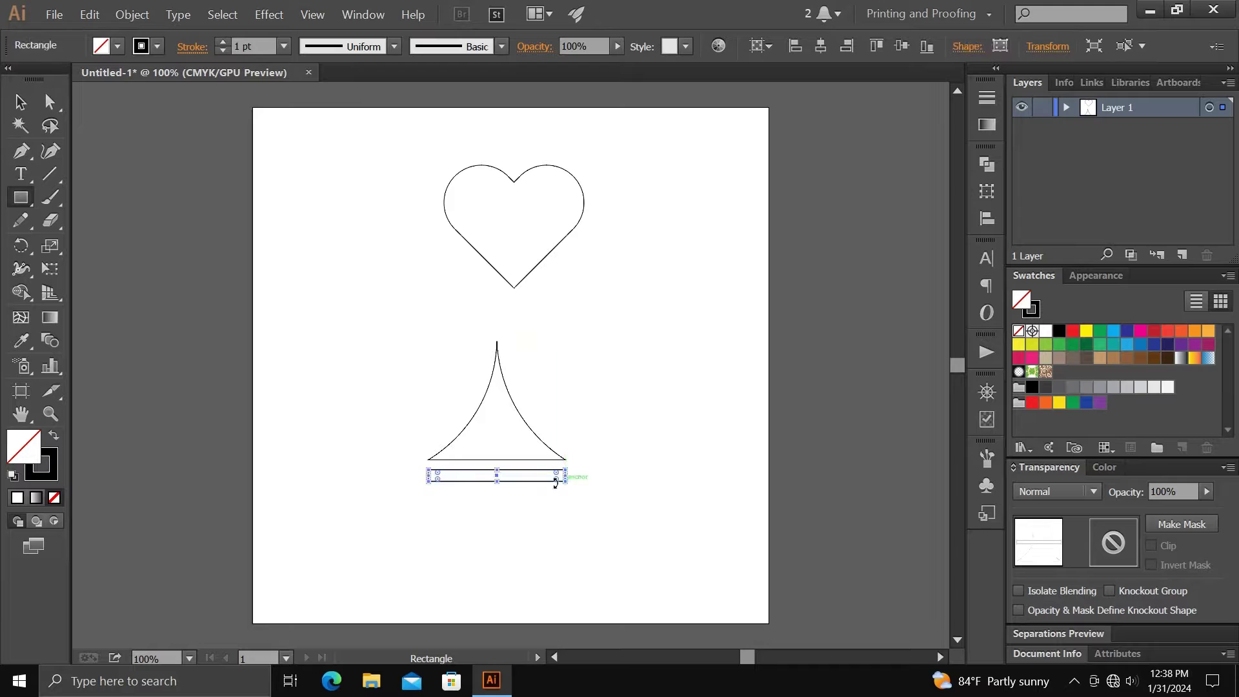
# Move the thin rectangle flush against the triangle's base and select both shapes.
pyautogui.click(20, 101)
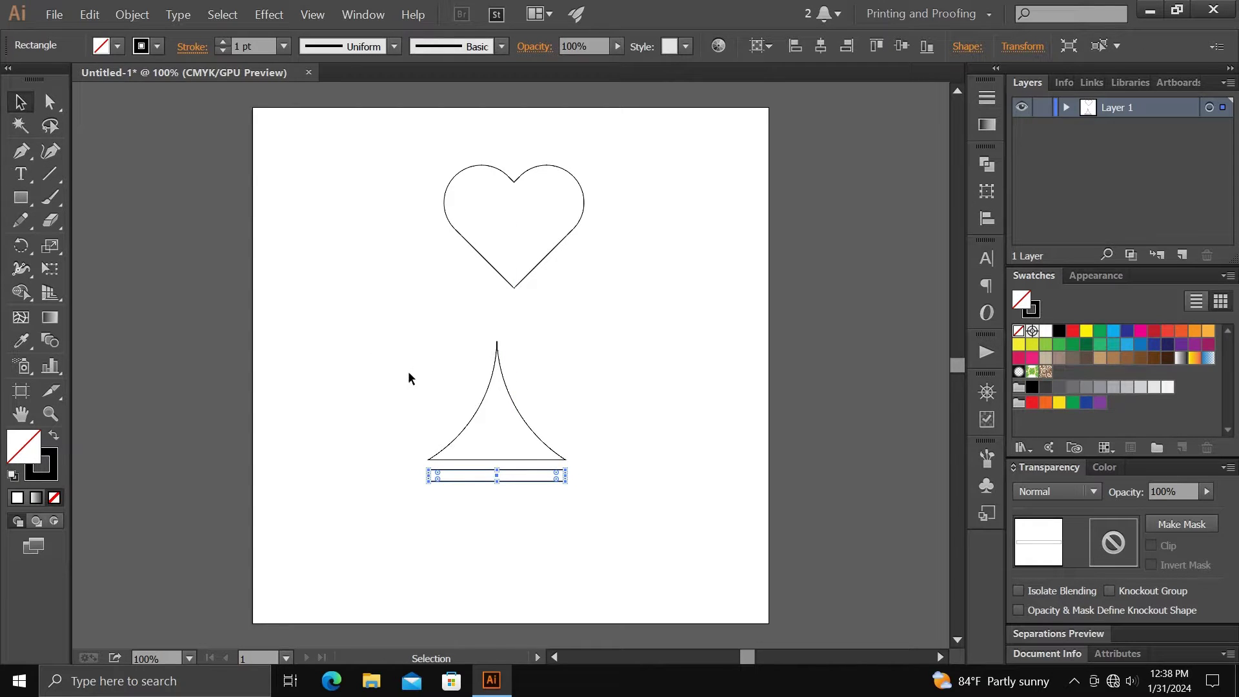
pyautogui.hotkey('ctrl', '=')
pyautogui.hotkey('ctrl', '=')
pyautogui.hotkey('ctrl', '=')
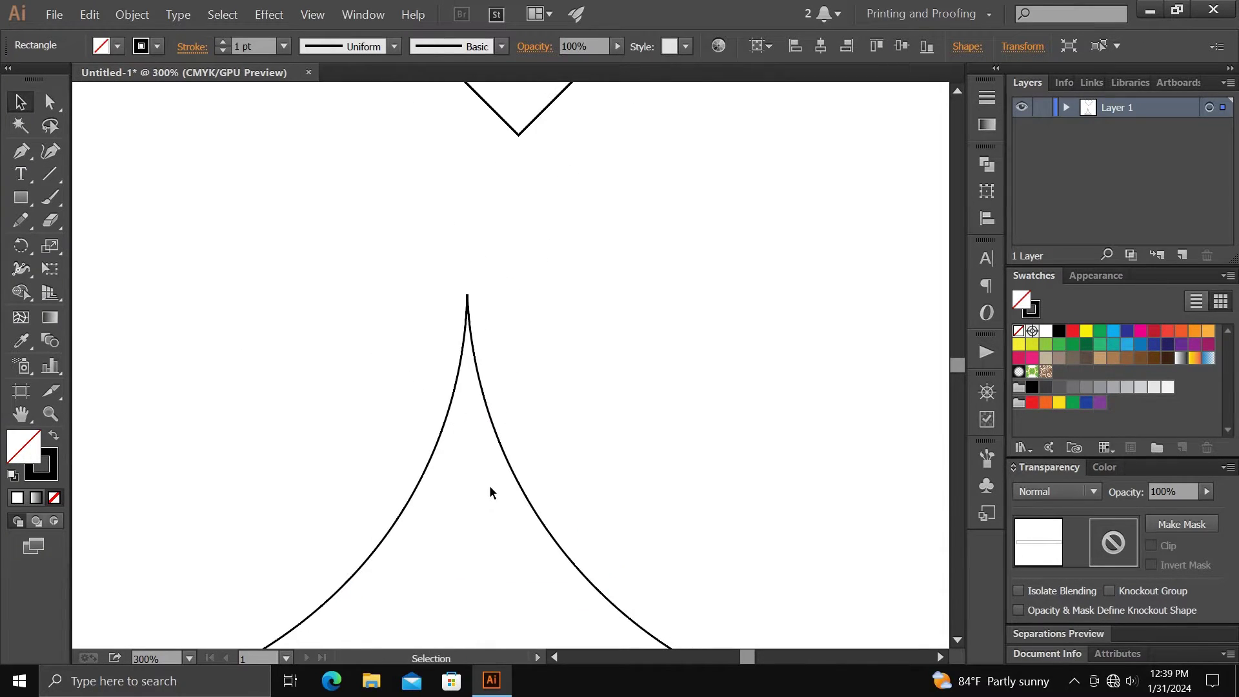
pyautogui.moveTo(489, 492); pyautogui.dragTo(516, 184)
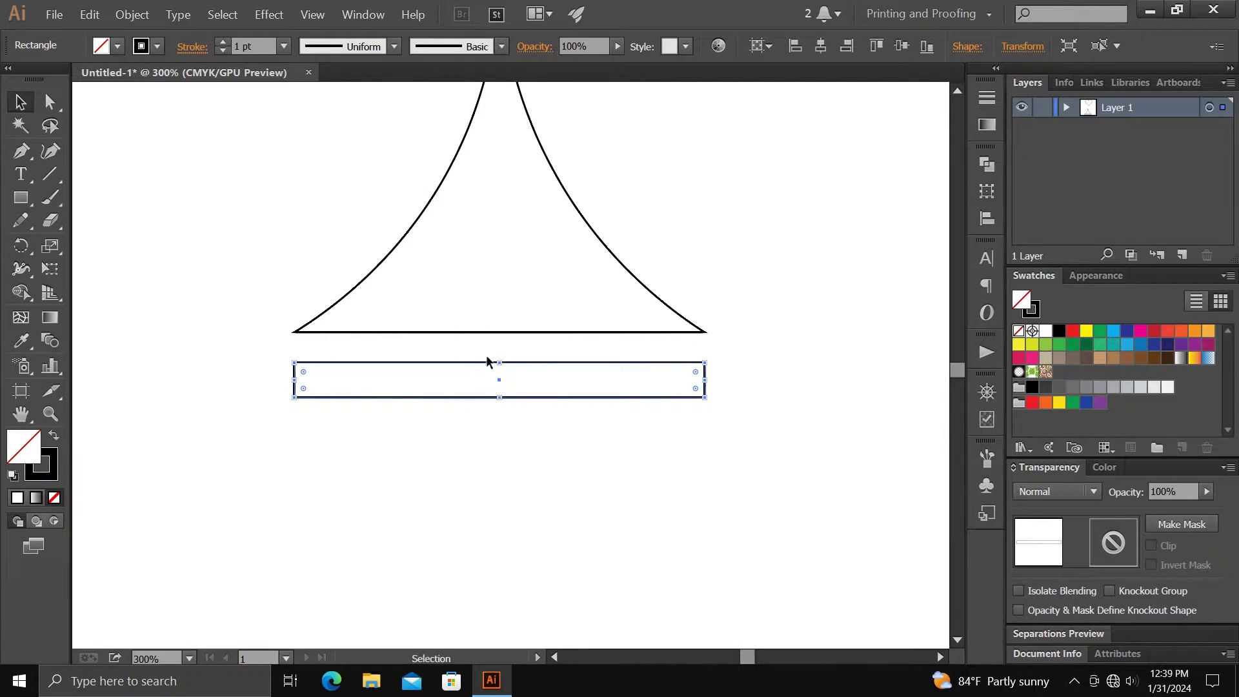
pyautogui.moveTo(487, 362); pyautogui.dragTo(483, 333)
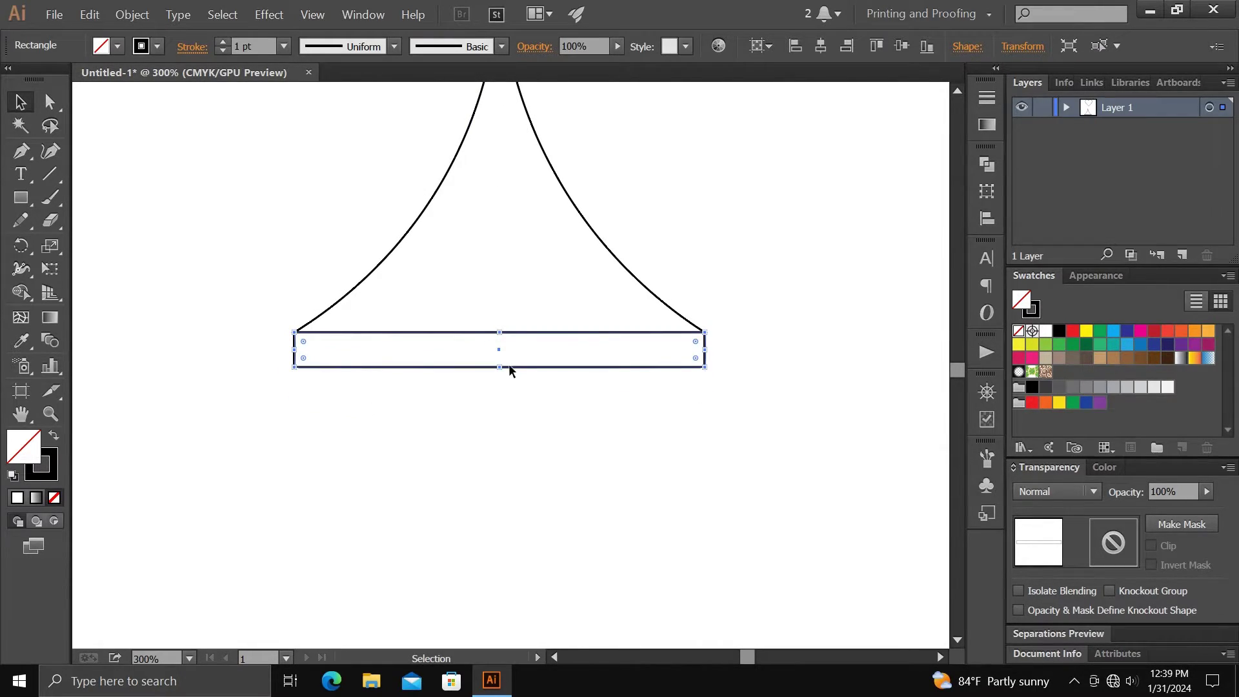
pyautogui.click(524, 412)
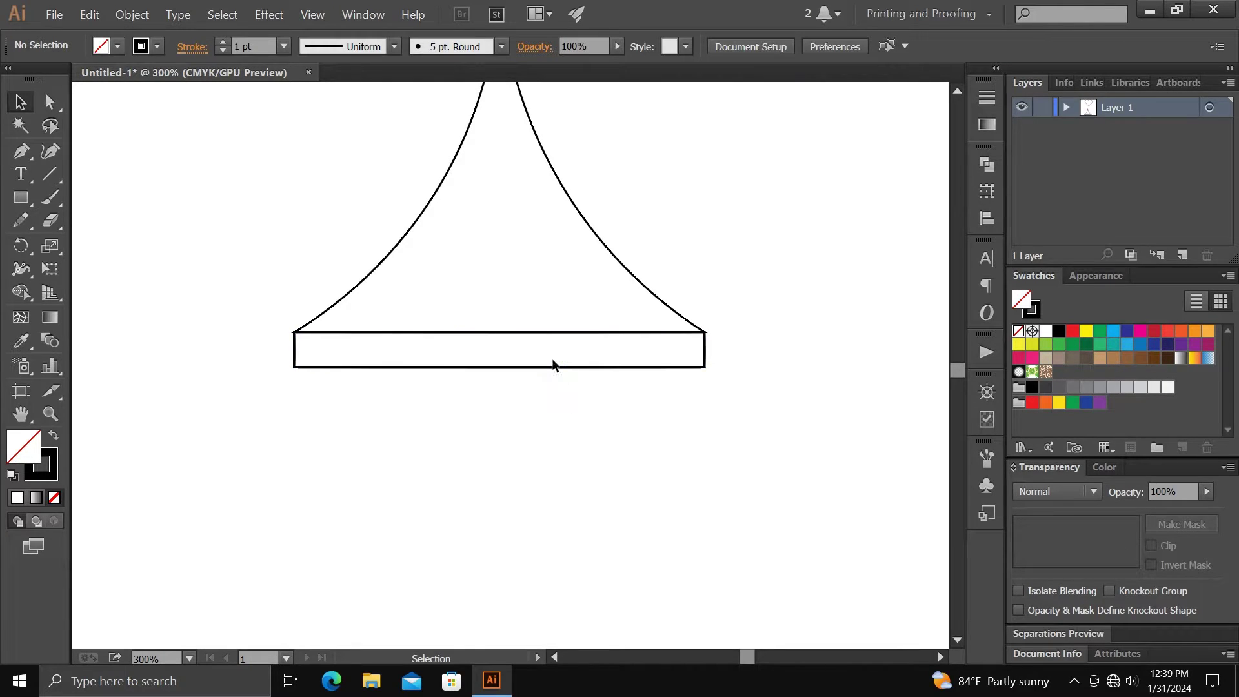
pyautogui.moveTo(312, 192); pyautogui.dragTo(745, 415)
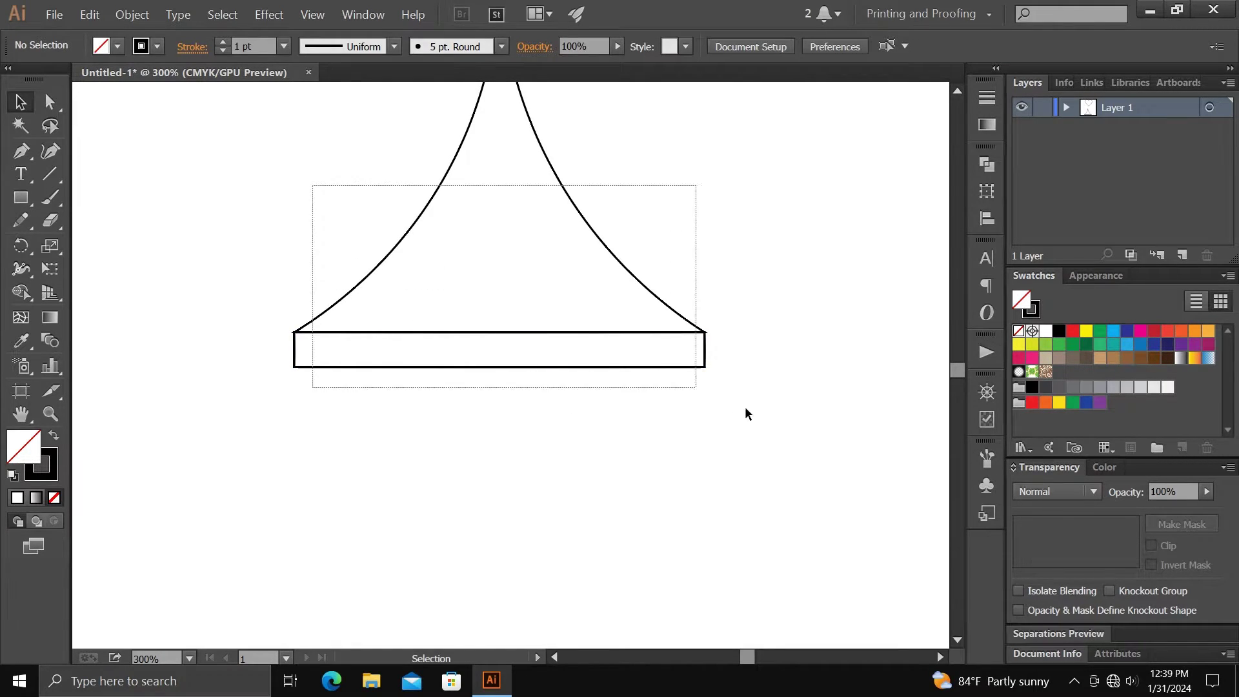
# Merge the triangle and rectangle into a single stem shape with Shape Builder.
pyautogui.click(26, 291)
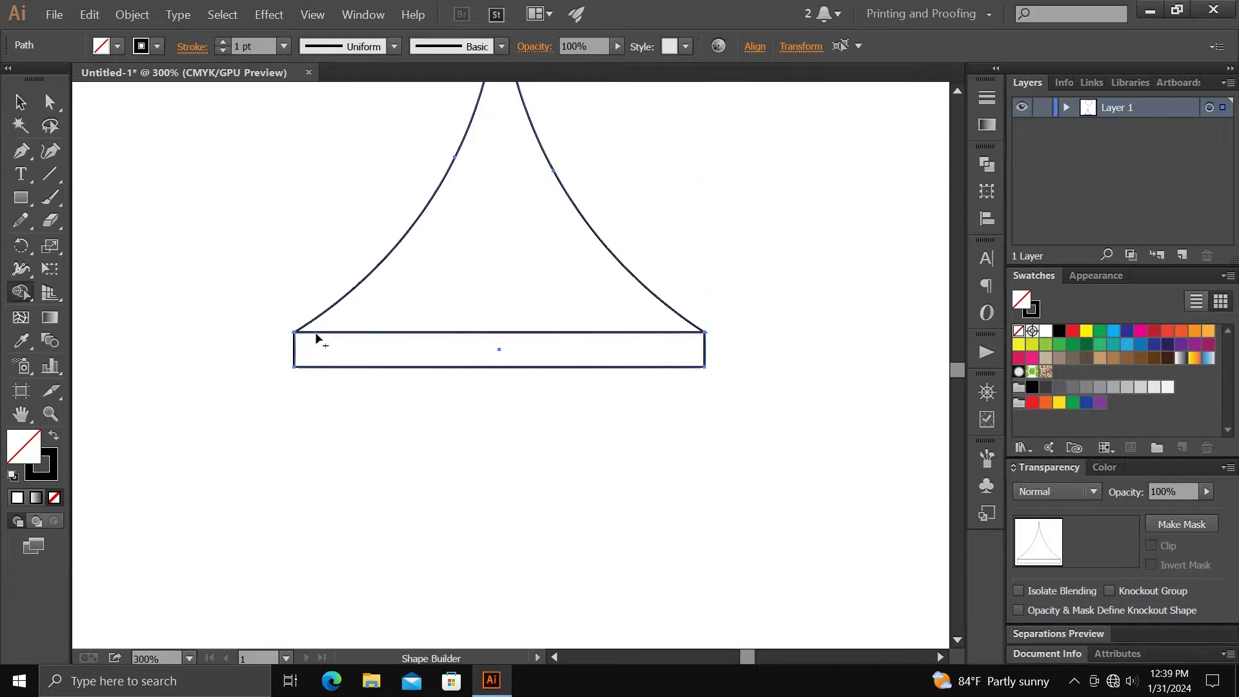
pyautogui.moveTo(470, 304); pyautogui.dragTo(505, 374)
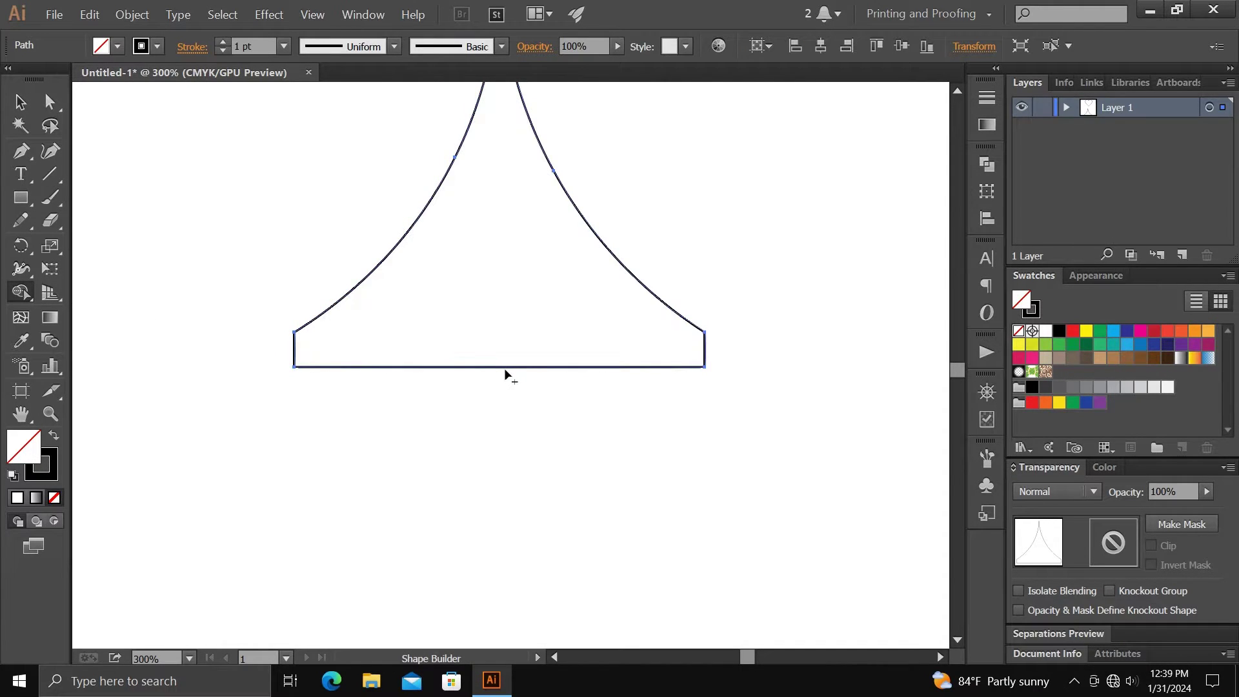
pyautogui.hotkey('ctrl', '-')
pyautogui.hotkey('ctrl', '-')
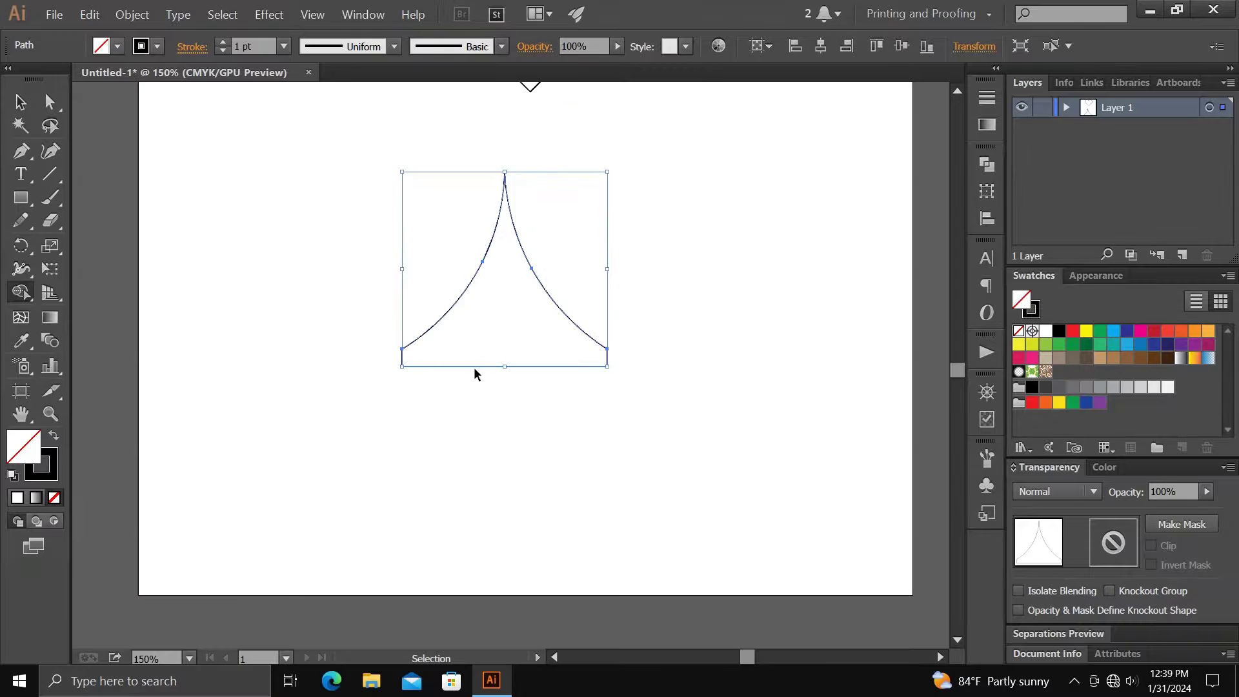
pyautogui.moveTo(619, 233); pyautogui.dragTo(598, 363)
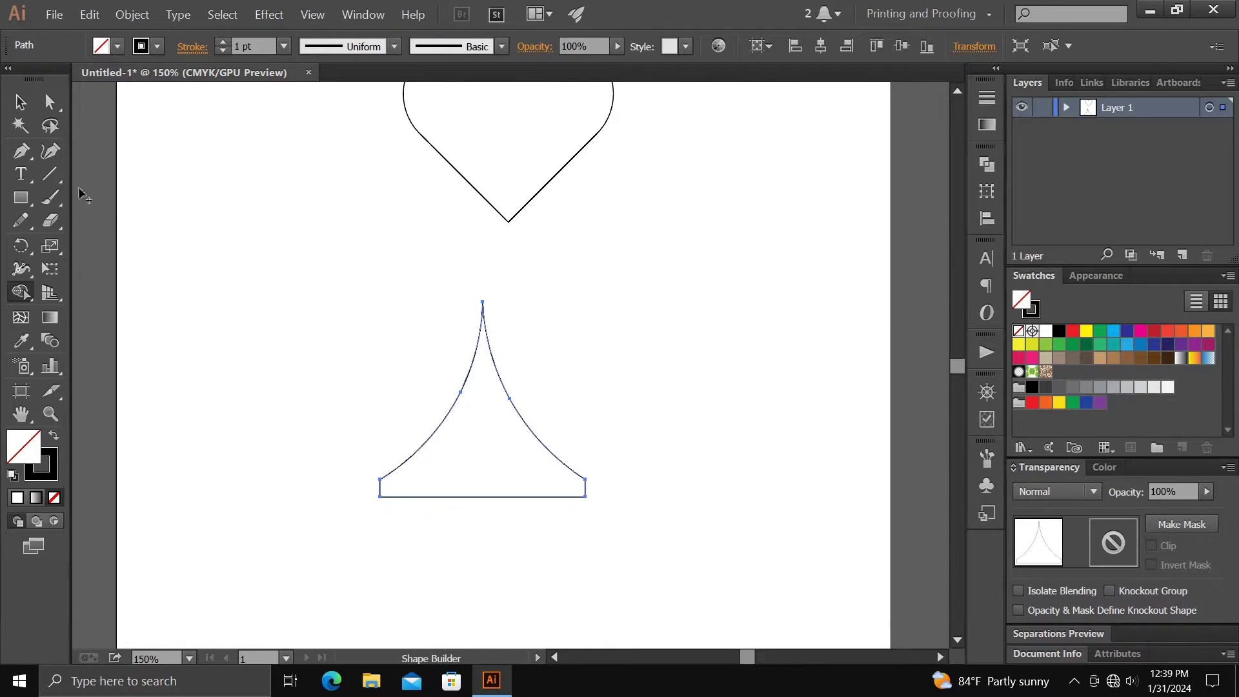
# Shrink the stem and rotate the heart 180° to sit upside down over it.
pyautogui.click(17, 101)
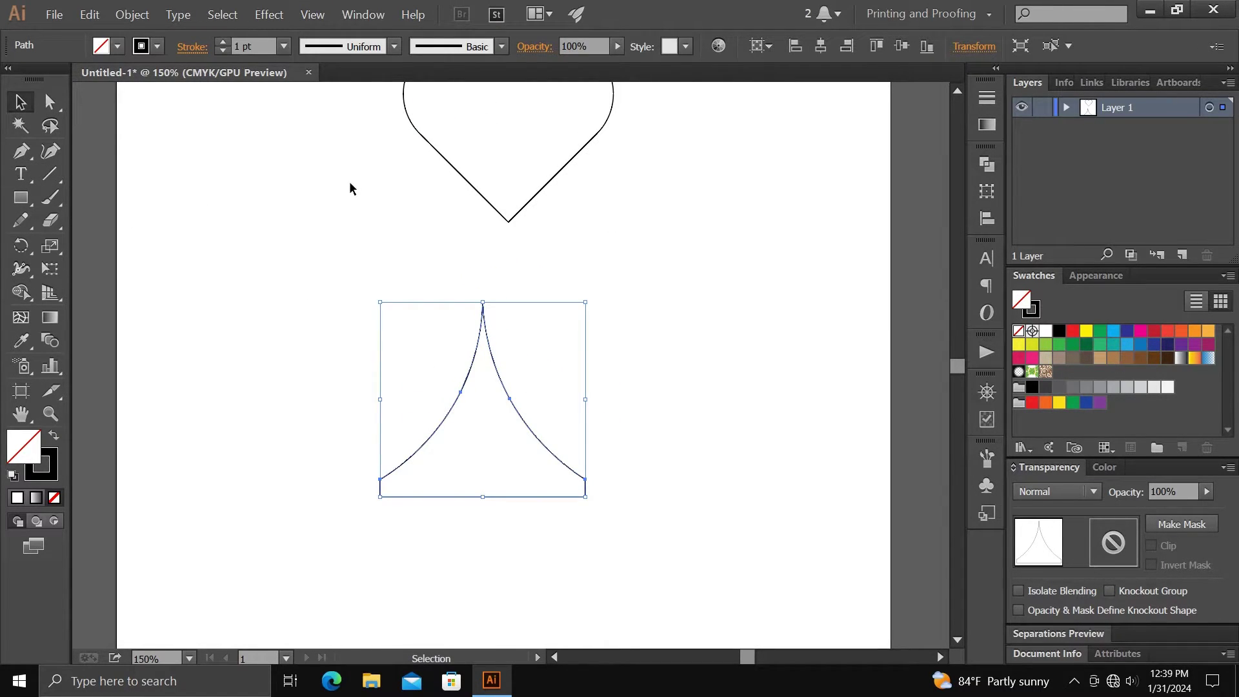
pyautogui.hotkey('ctrl', '0')
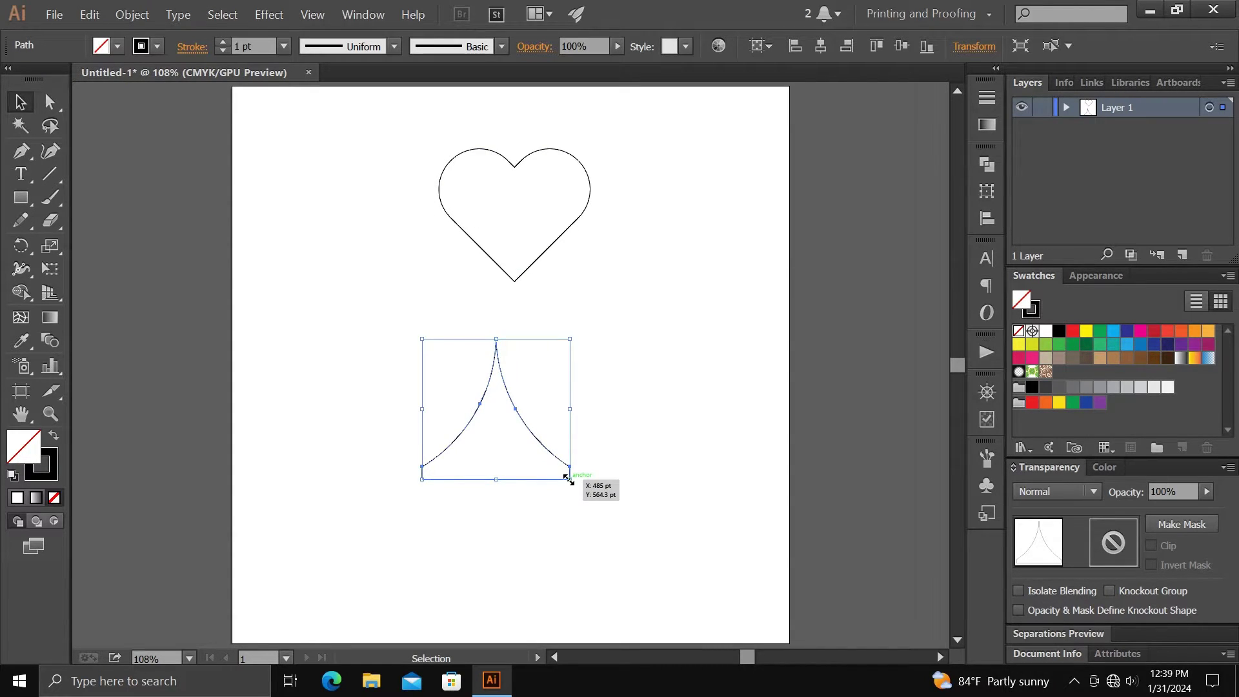
pyautogui.moveTo(569, 480); pyautogui.dragTo(537, 449)
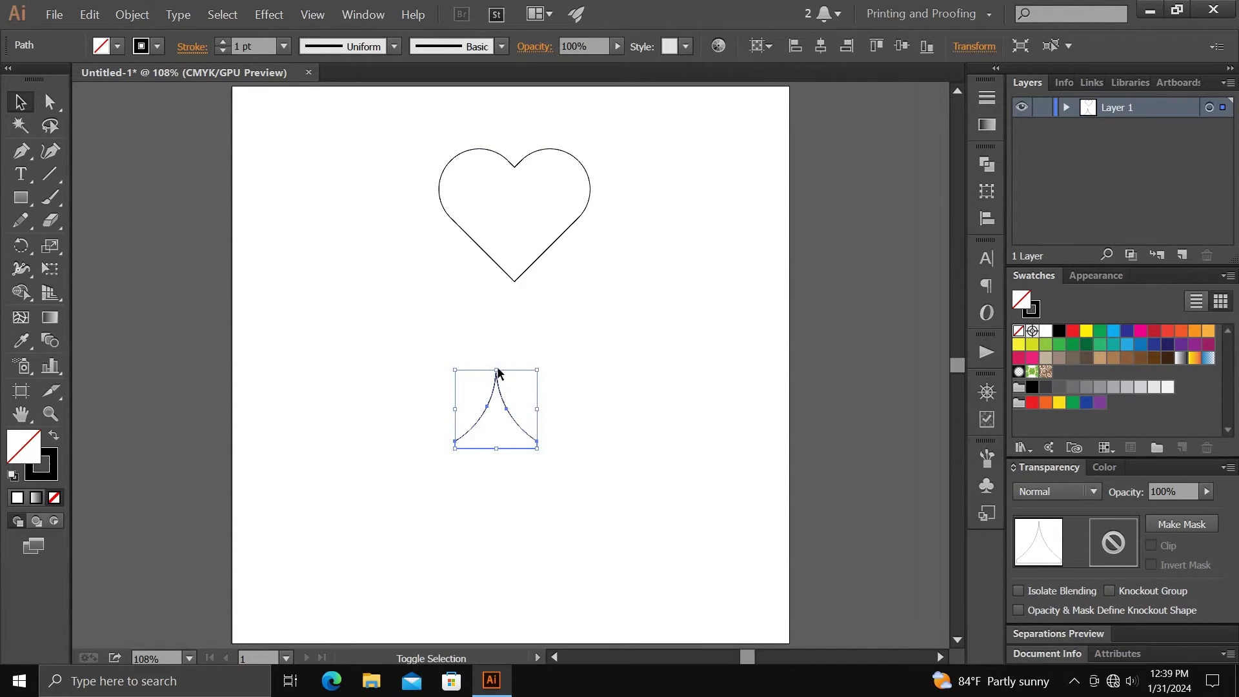
pyautogui.click(549, 246)
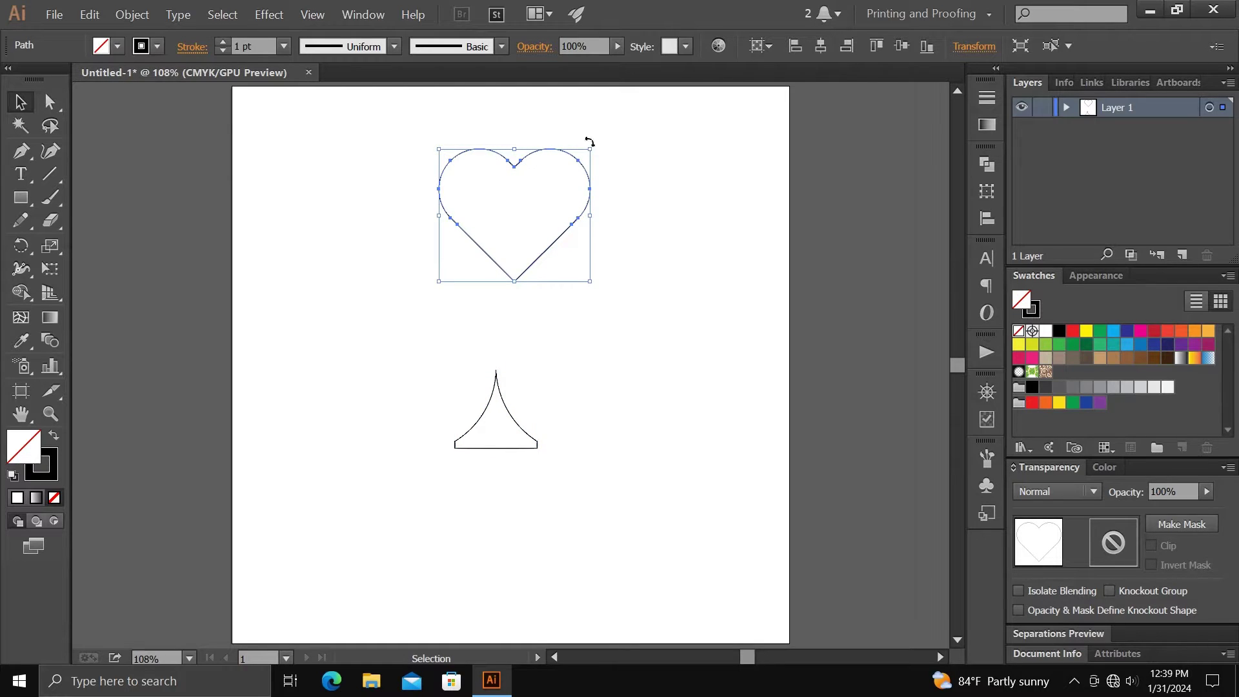
pyautogui.moveTo(589, 141)
pyautogui.mouseDown()
pyautogui.moveTo(497, 281)
pyautogui.moveTo(506, 395)
pyautogui.mouseUp()
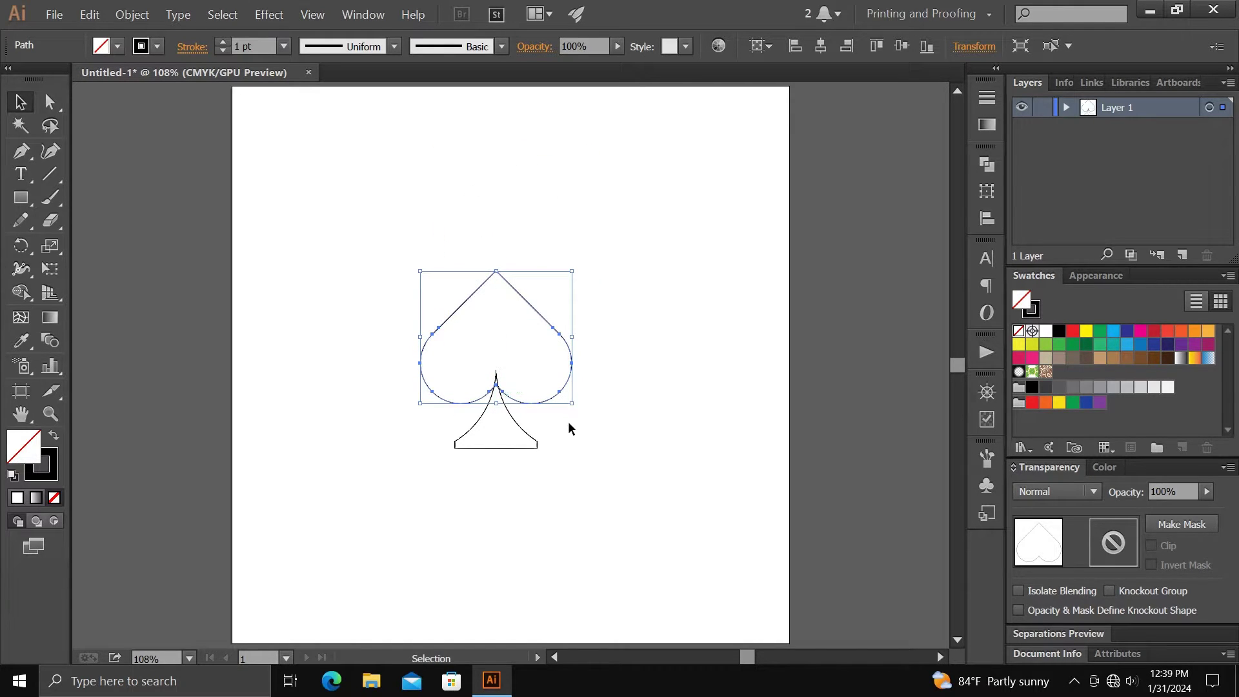
# Fill all spade parts with solid black.
pyautogui.click(538, 425)
pyautogui.moveTo(393, 334); pyautogui.dragTo(554, 456)
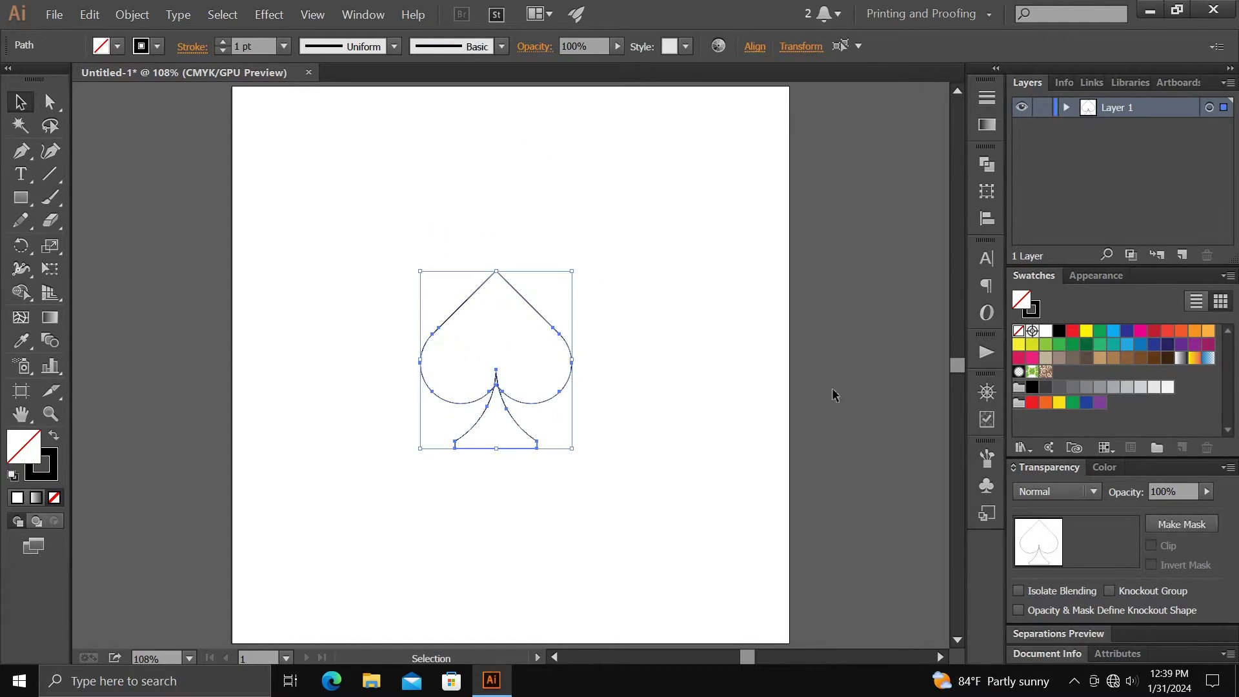
pyautogui.click(1059, 332)
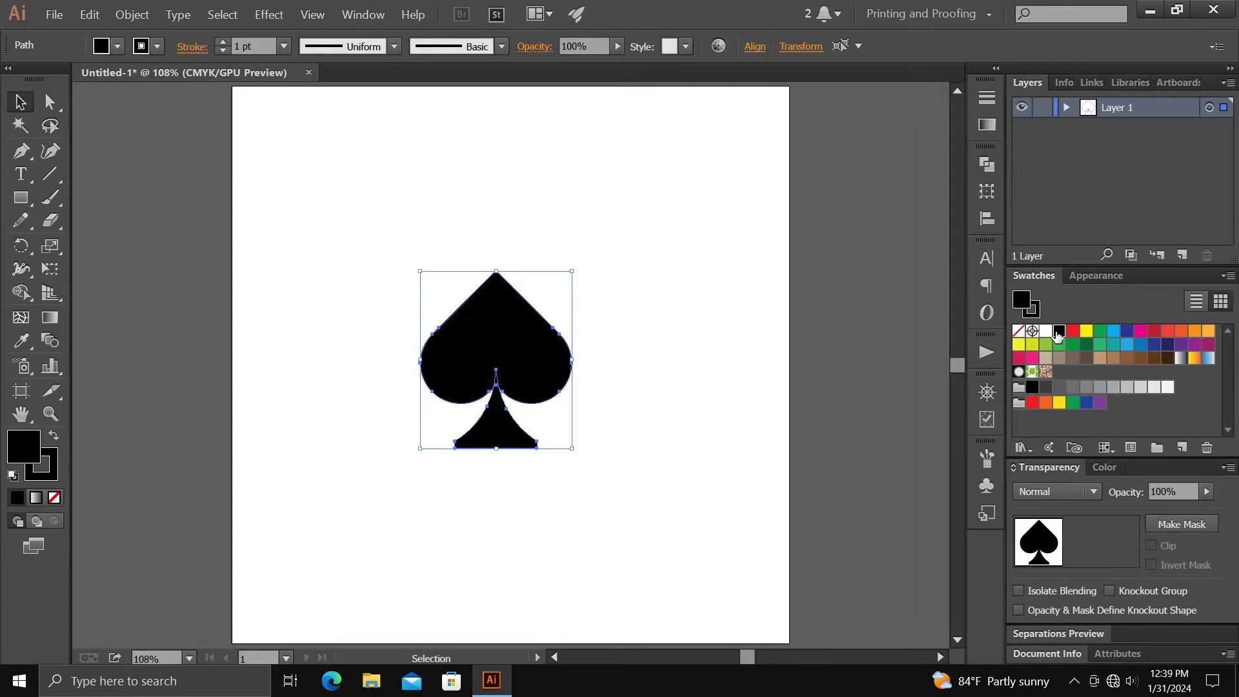
pyautogui.click(686, 400)
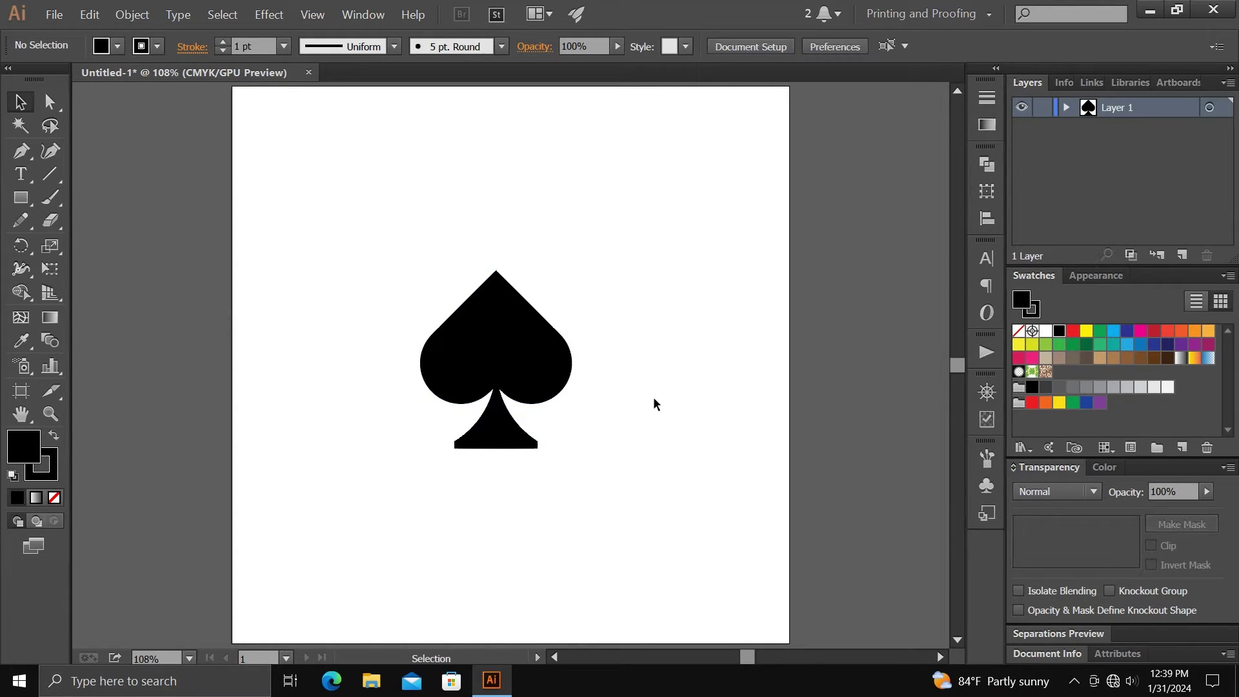
# Shrink the spade's stem and nudge it slightly upward.
pyautogui.click(478, 436)
pyautogui.moveTo(537, 447); pyautogui.dragTo(525, 428)
pyautogui.click(559, 474)
pyautogui.click(561, 515)
pyautogui.click(508, 429)
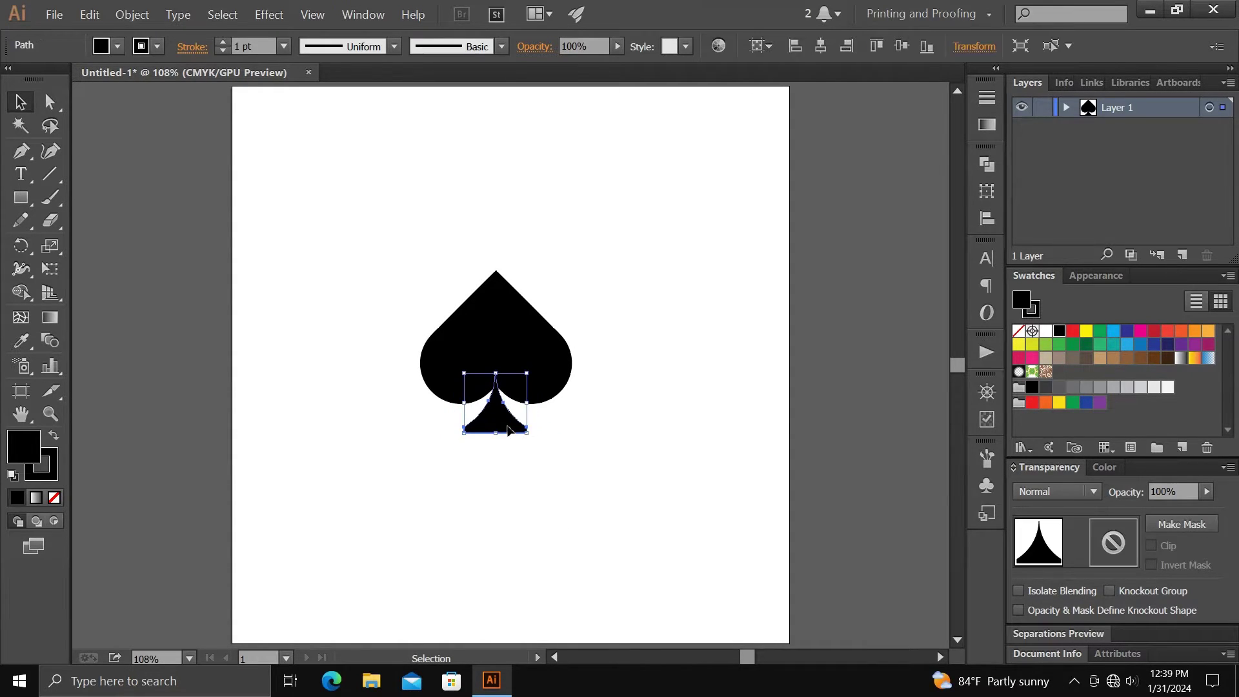
pyautogui.click(708, 517)
# Group the spade parts, then shrink the group and move it toward the page centre.
pyautogui.hotkey('ctrl', 'a')
pyautogui.click(625, 415)
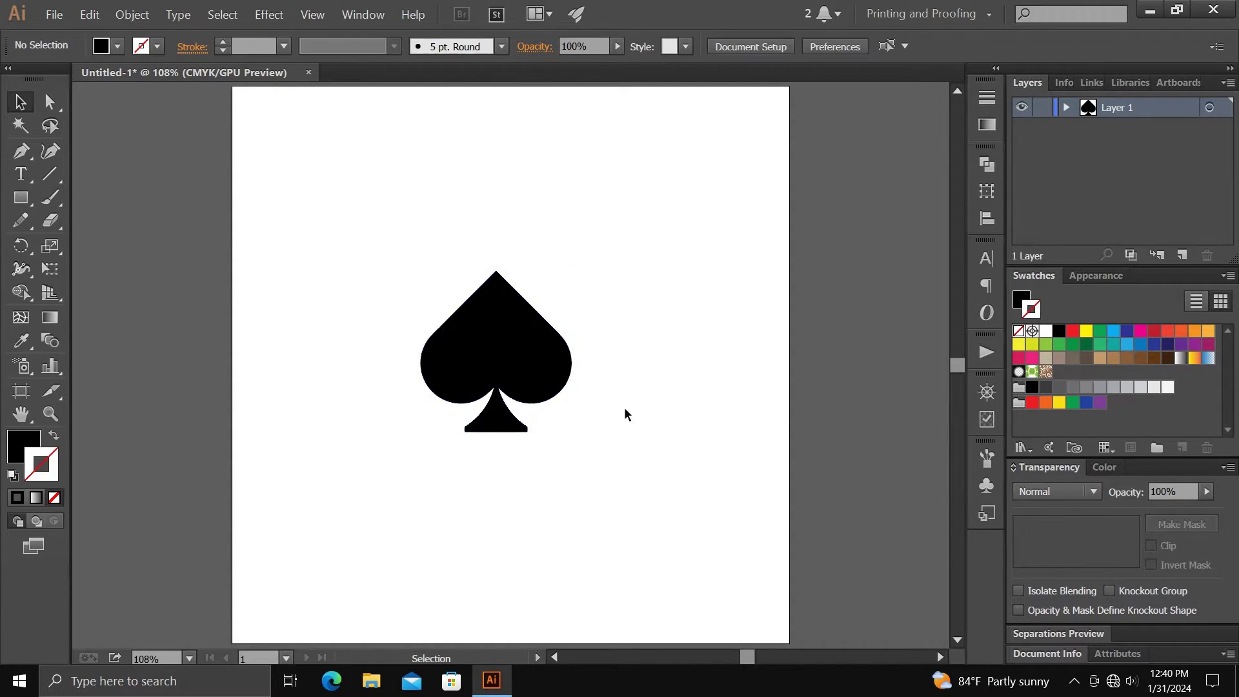
pyautogui.click(494, 420)
pyautogui.click(424, 282)
pyautogui.rightClick(498, 375)
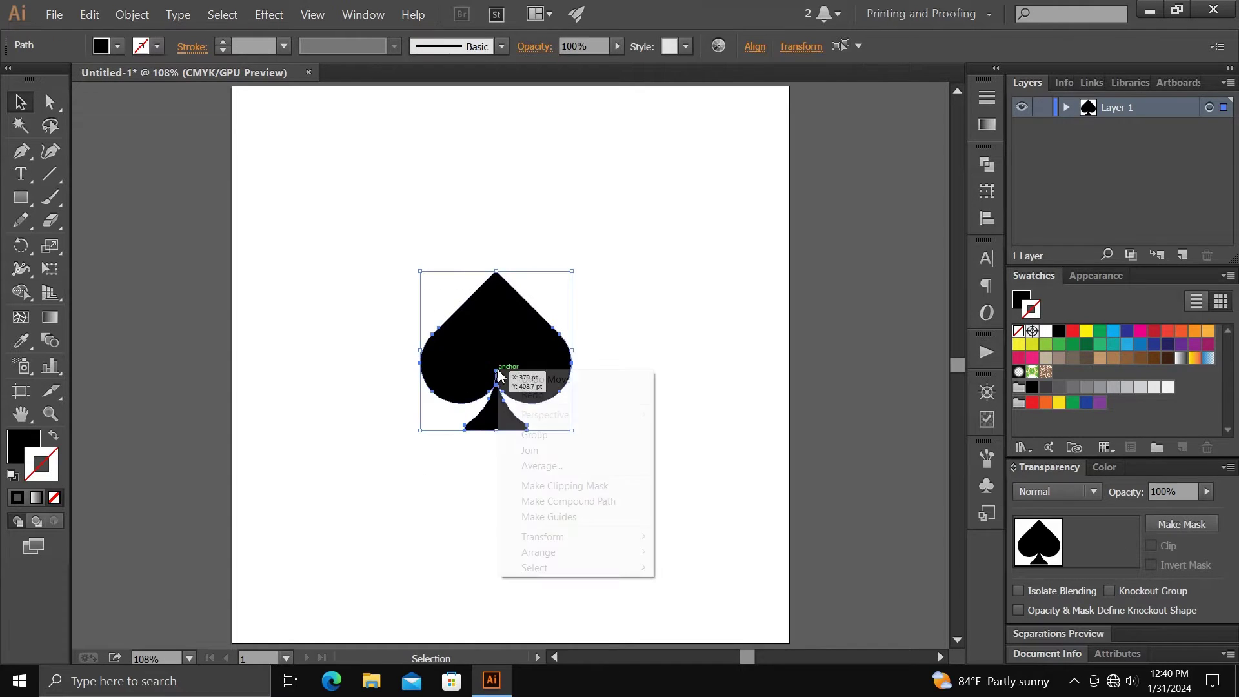
pyautogui.click(540, 434)
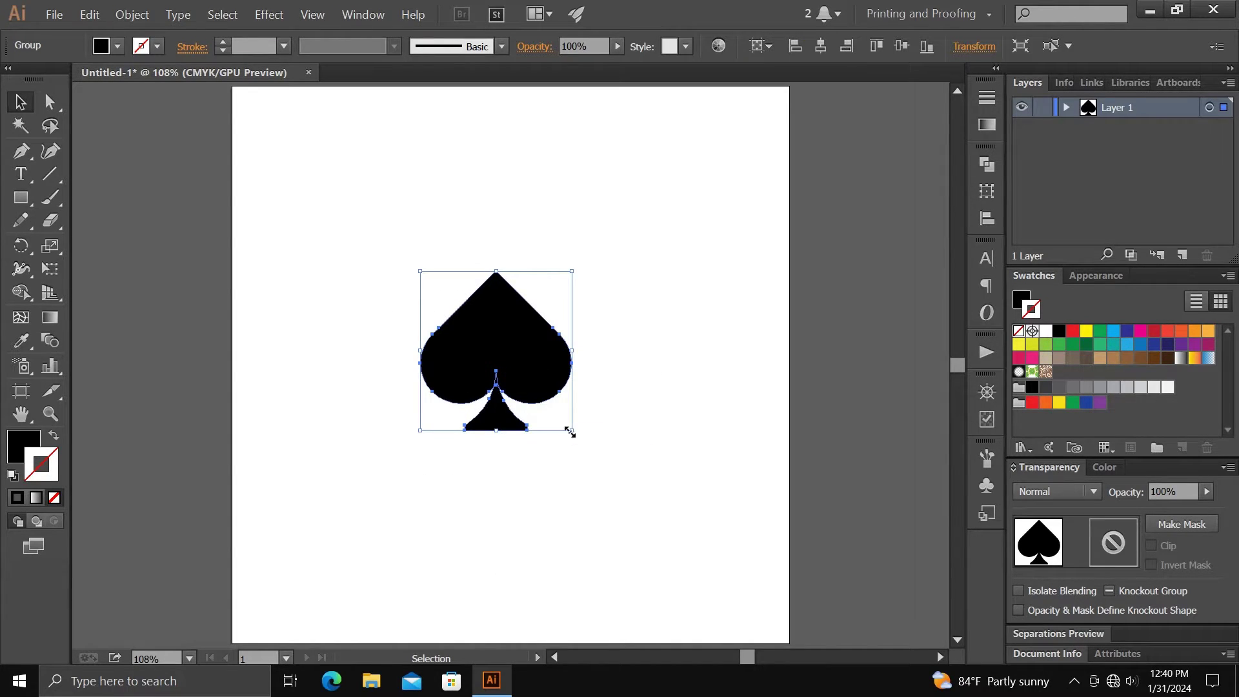
pyautogui.moveTo(572, 432); pyautogui.dragTo(537, 373)
pyautogui.click(617, 381)
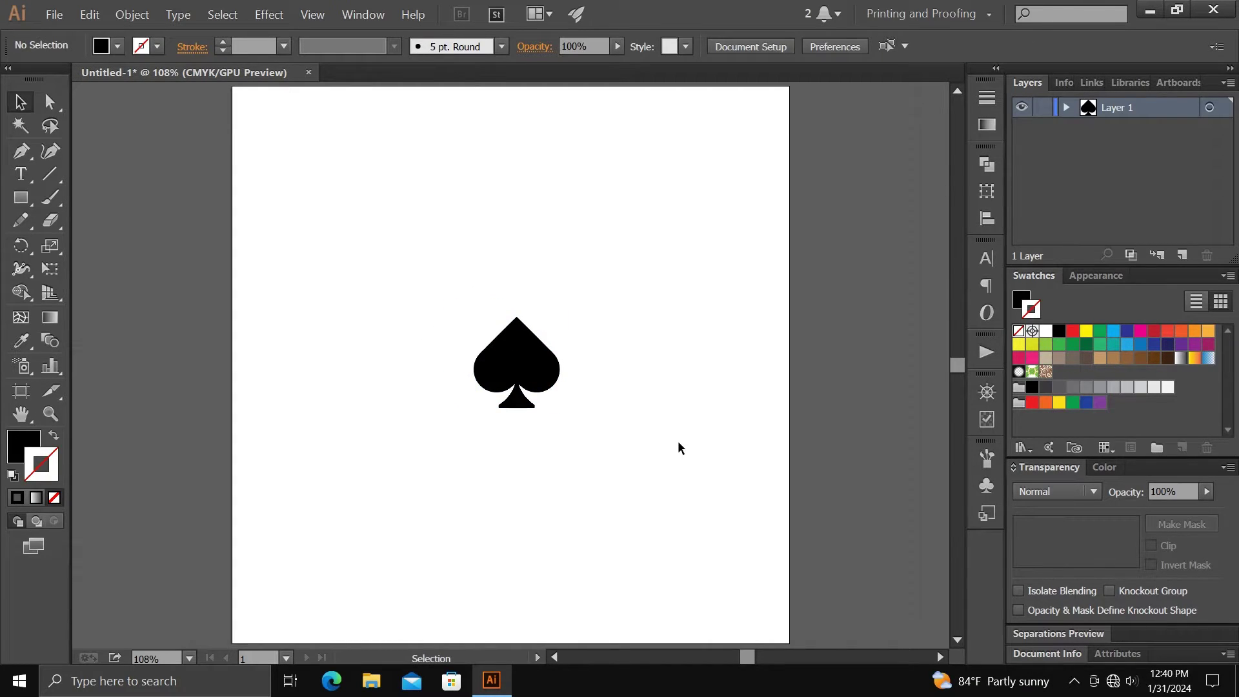
# Draw a white card rectangle with a black outline over the spade and round its corners.
pyautogui.moveTo(21, 198); pyautogui.dragTo(82, 205)
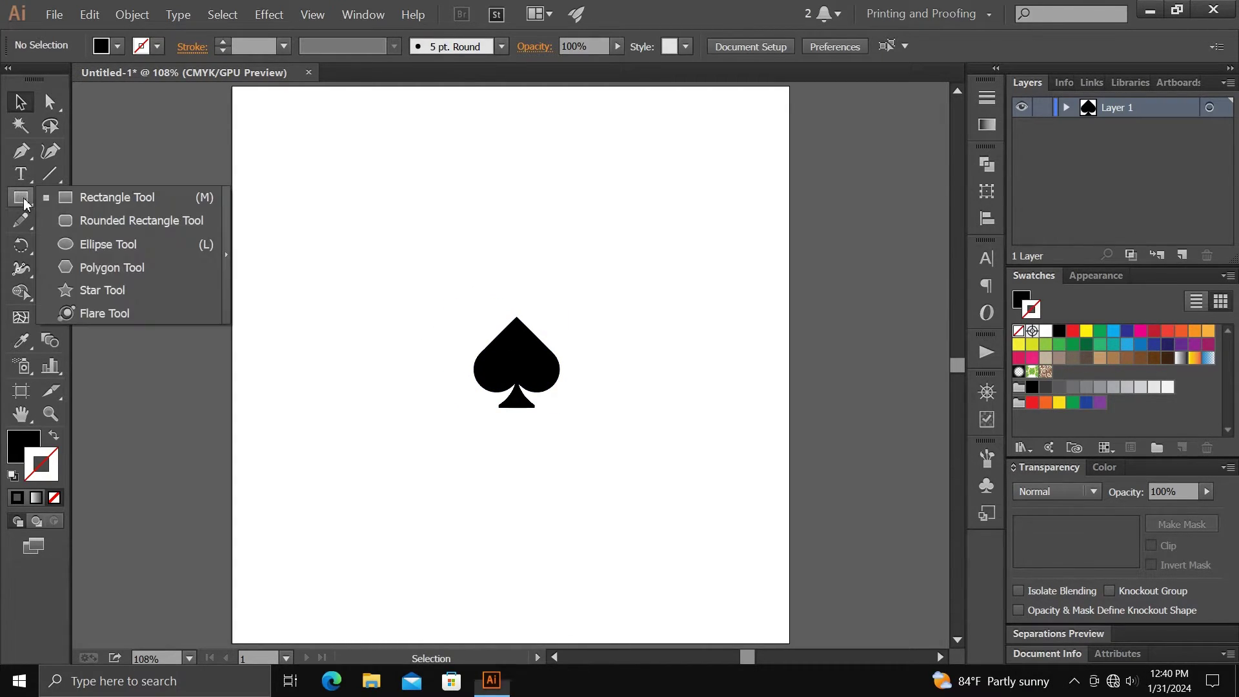
pyautogui.click(82, 205)
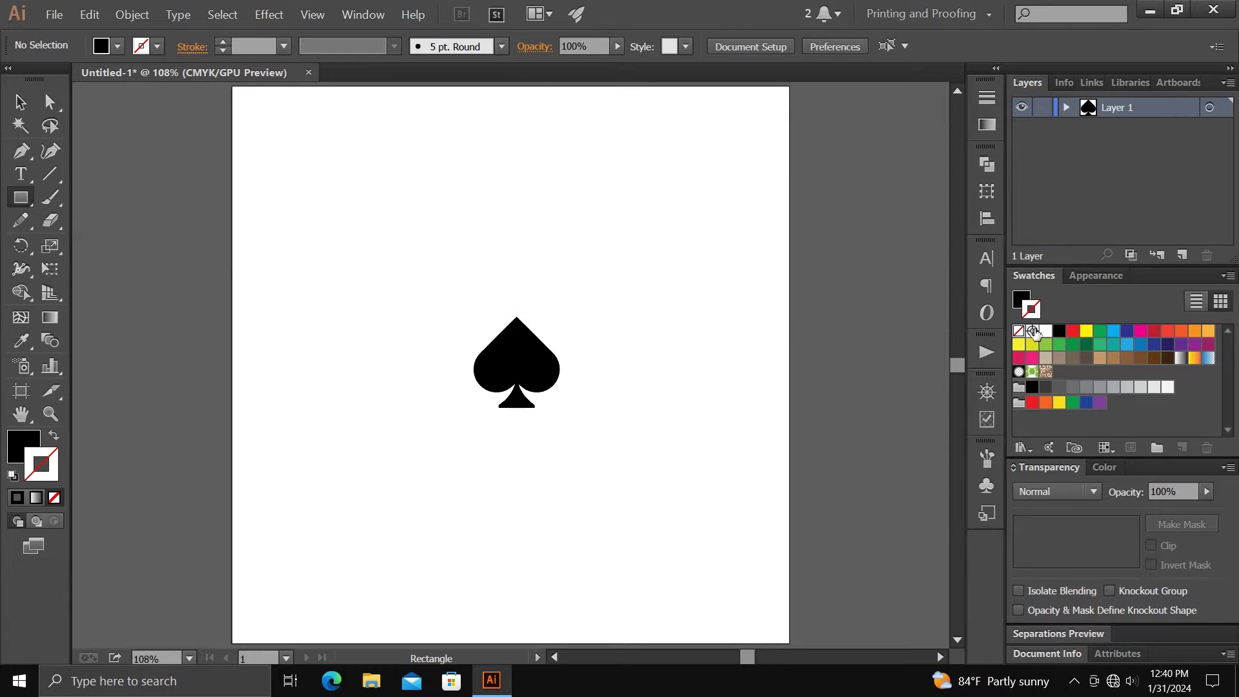
pyautogui.moveTo(1059, 333); pyautogui.dragTo(1030, 309)
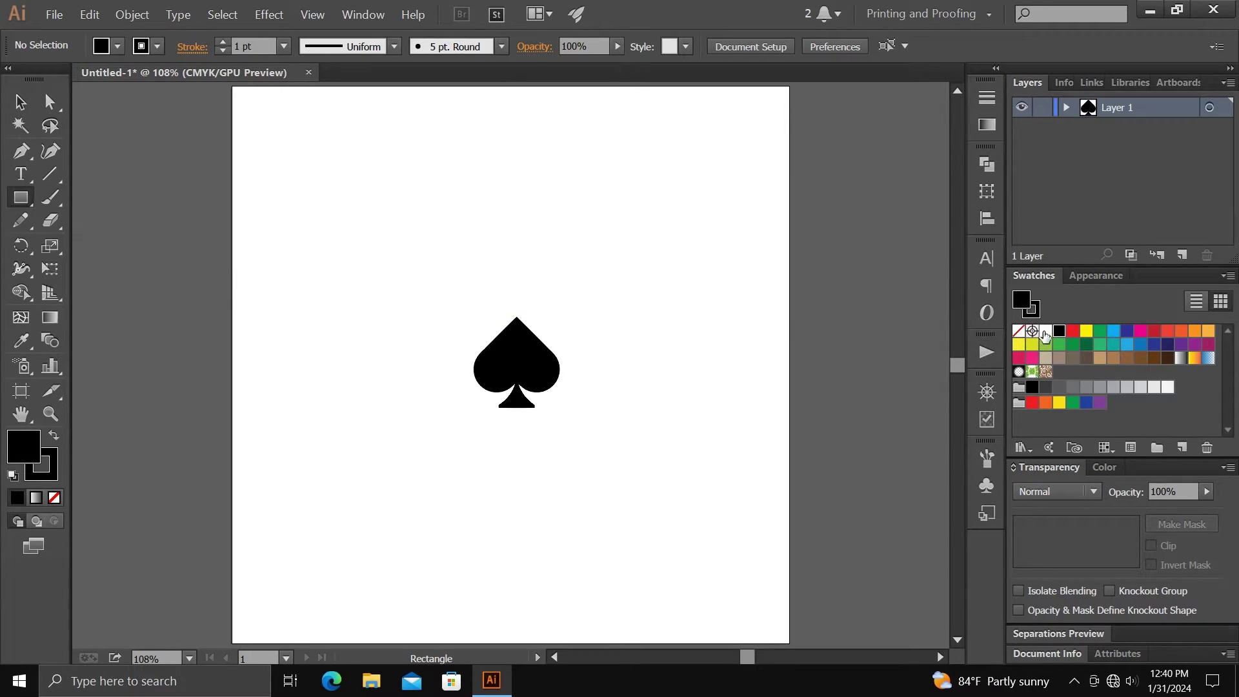
pyautogui.click(1046, 331)
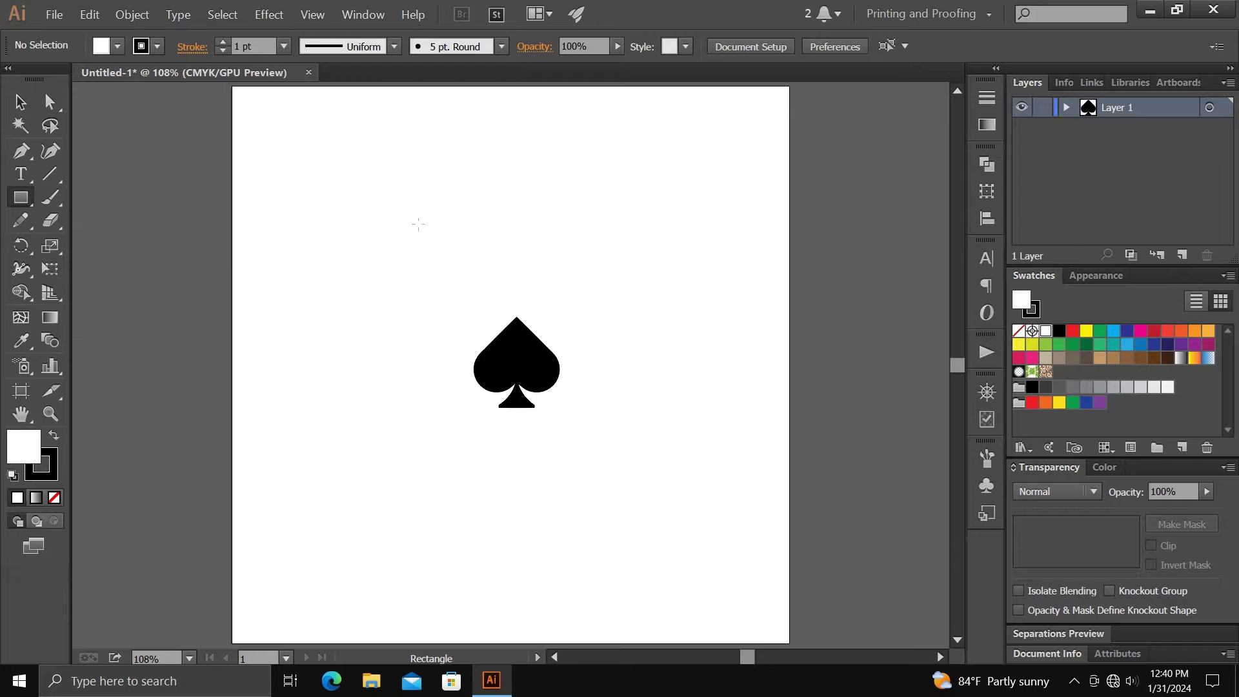
pyautogui.moveTo(409, 206); pyautogui.dragTo(624, 554)
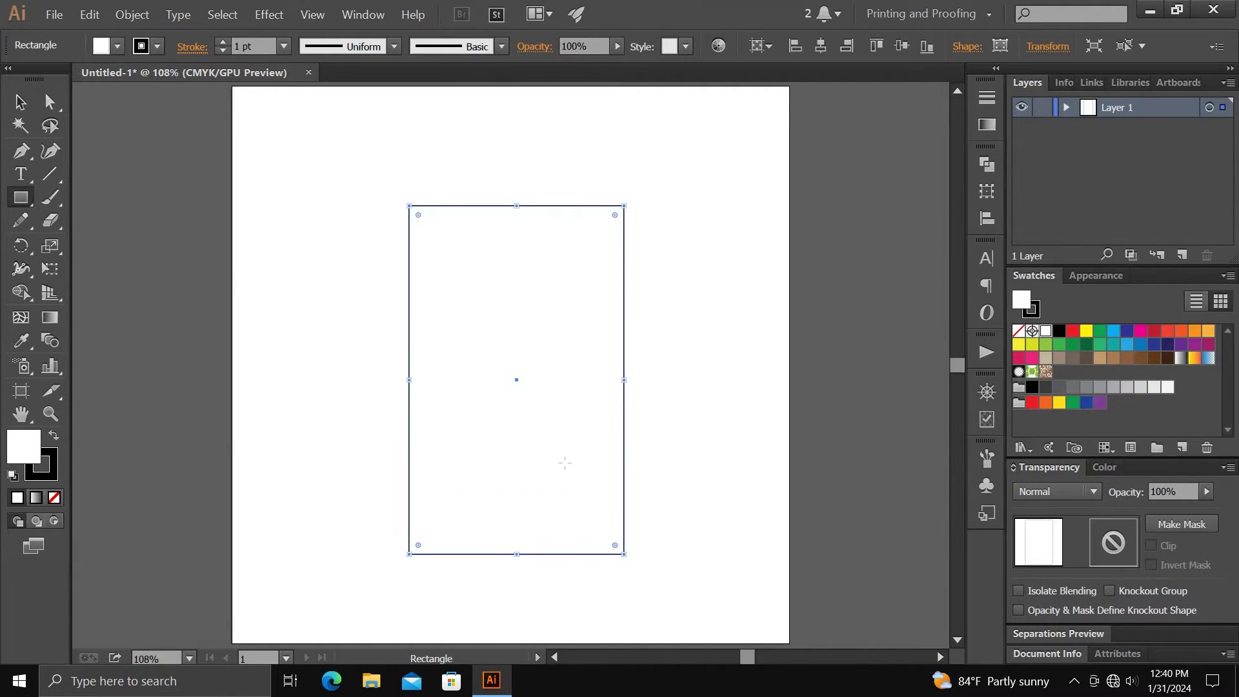
pyautogui.moveTo(429, 232); pyautogui.dragTo(434, 237)
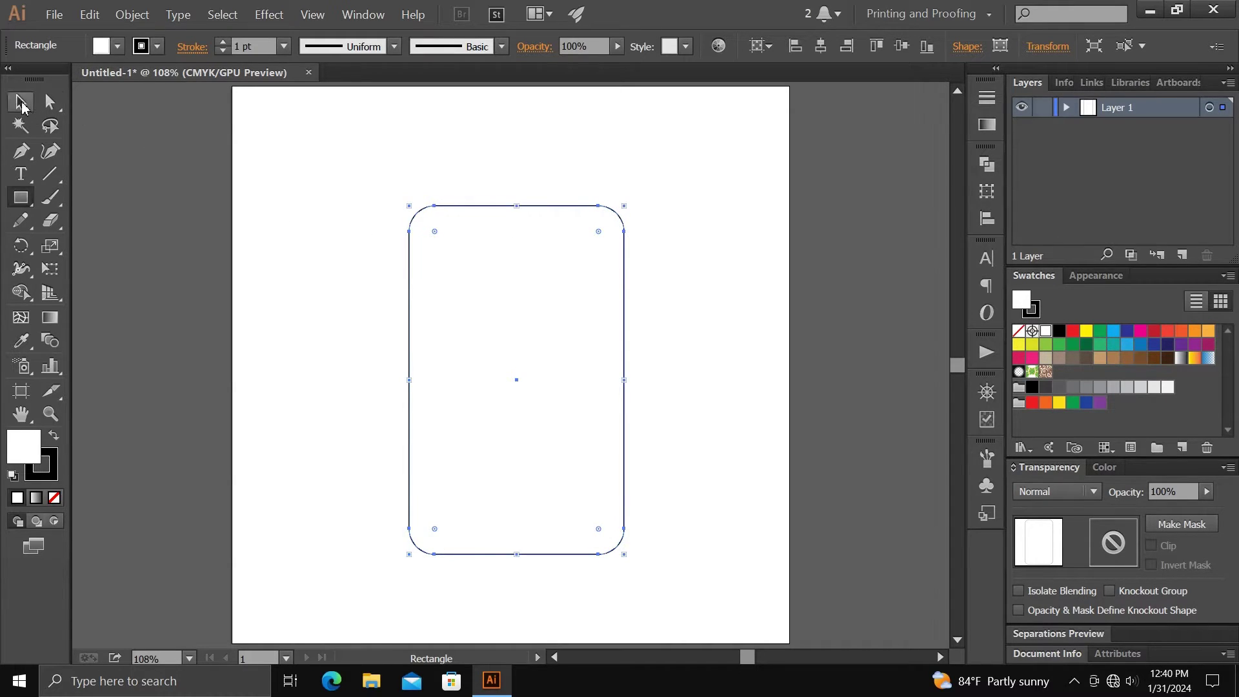
# Move the spade group above the card in the Layers panel.
pyautogui.click(20, 102)
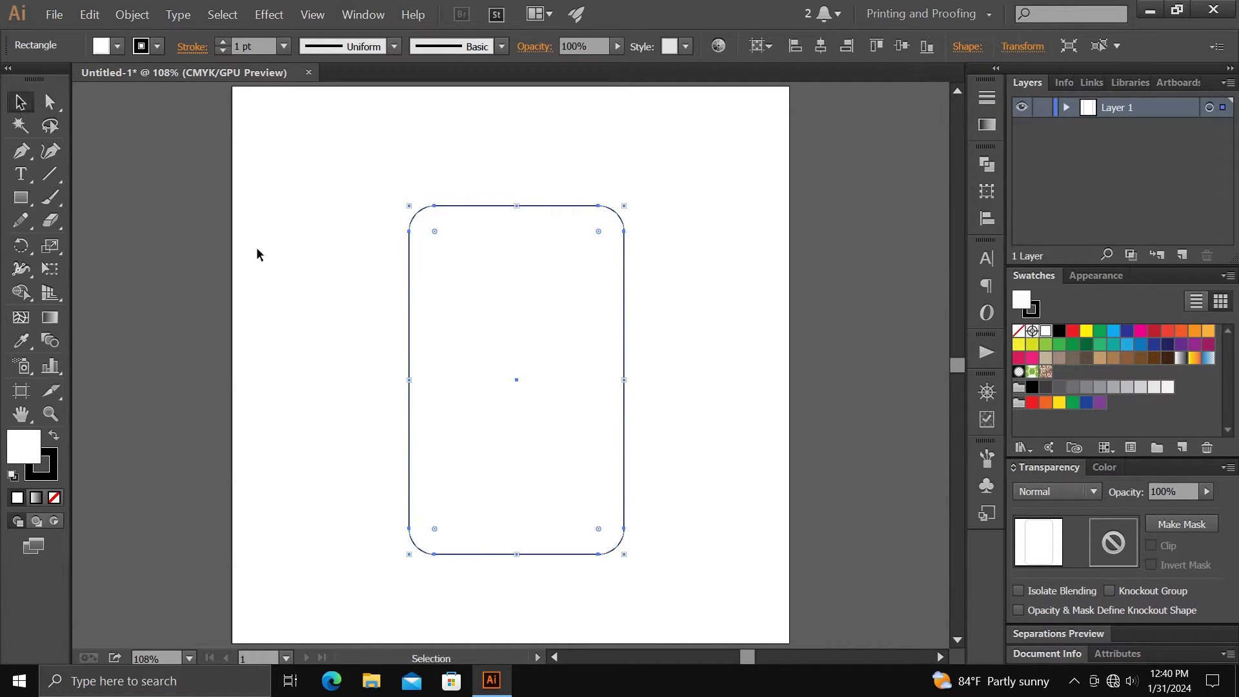
pyautogui.click(1066, 109)
pyautogui.moveTo(1106, 147); pyautogui.dragTo(1108, 132)
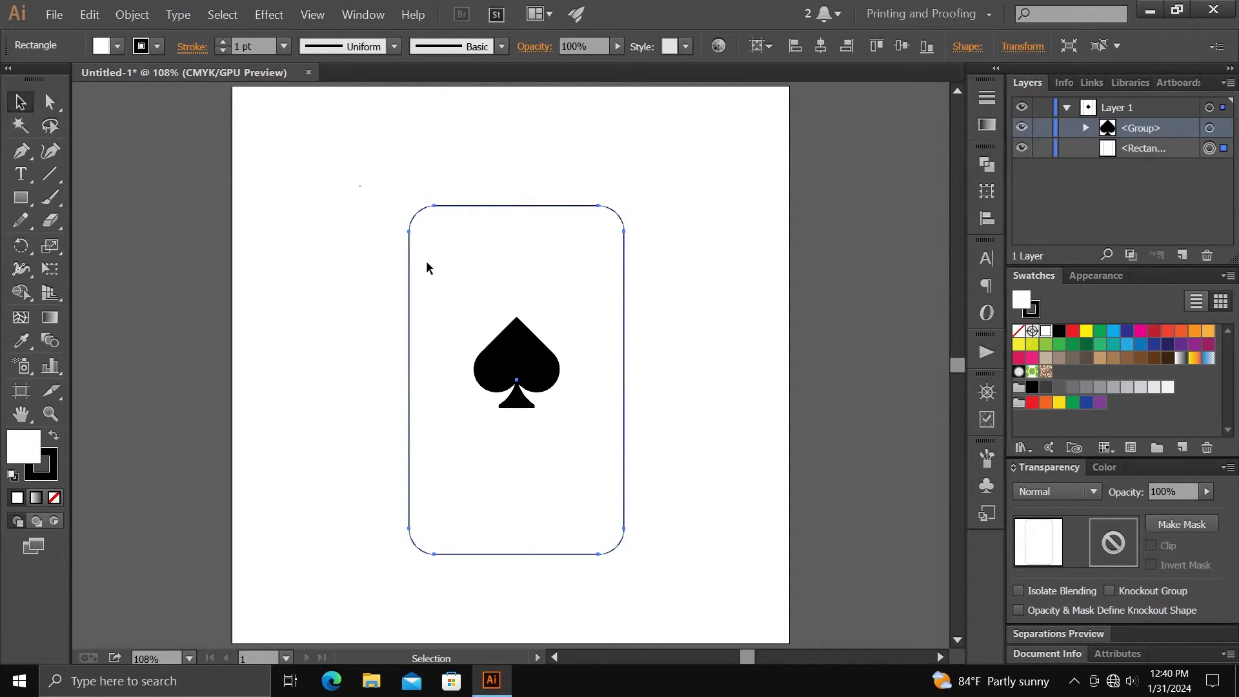
# Centre the card and spade horizontally and vertically on the artboard.
pyautogui.hotkey('ctrl', 'a')
pyautogui.click(752, 47)
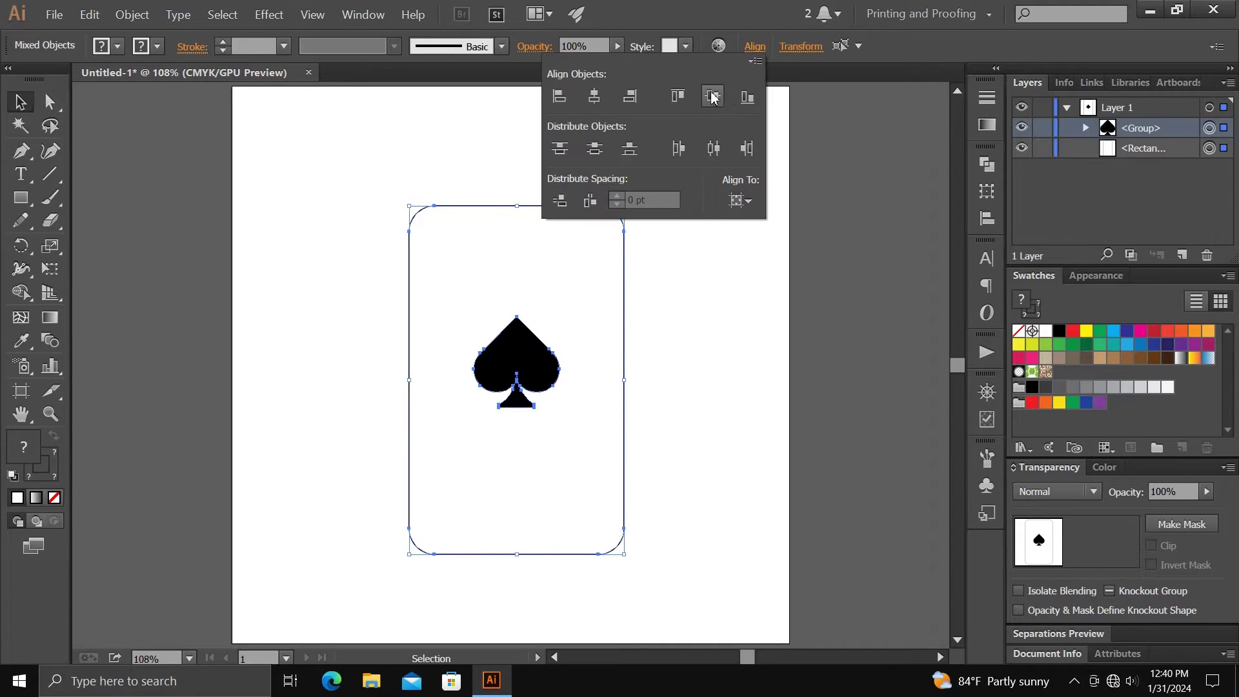
pyautogui.click(595, 95)
pyautogui.click(710, 107)
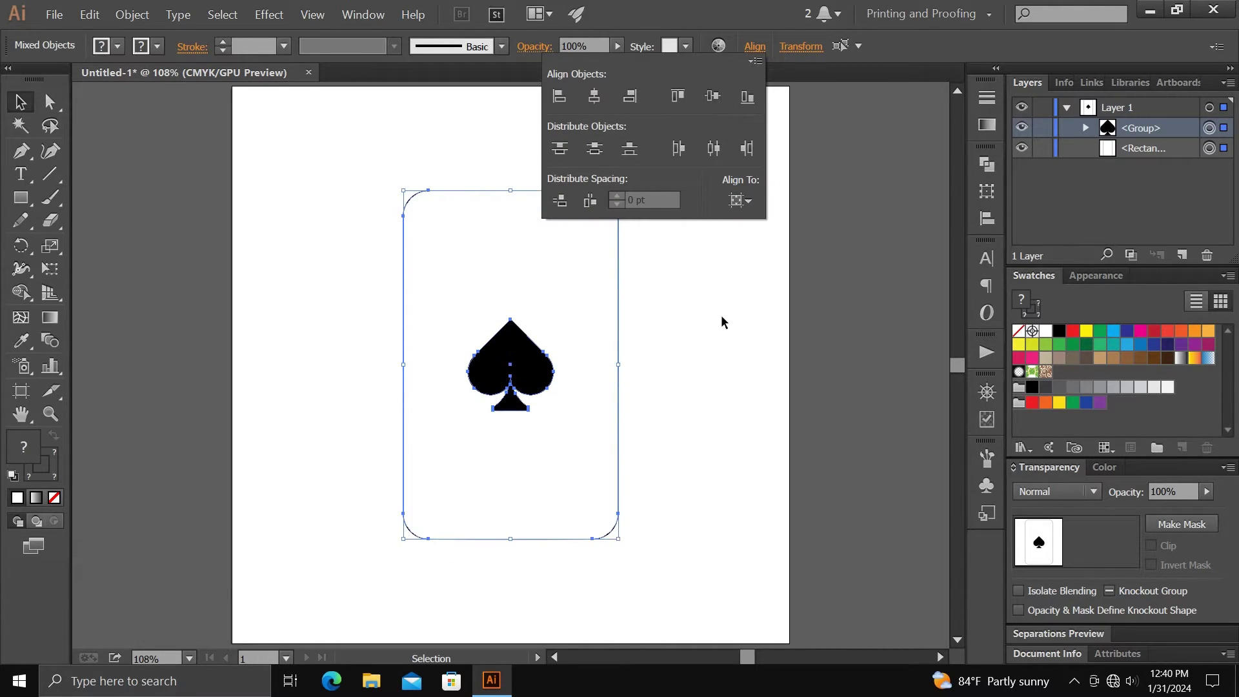
pyautogui.click(679, 363)
# Enlarge the spade on the card and duplicate it to the right of the card.
pyautogui.click(530, 380)
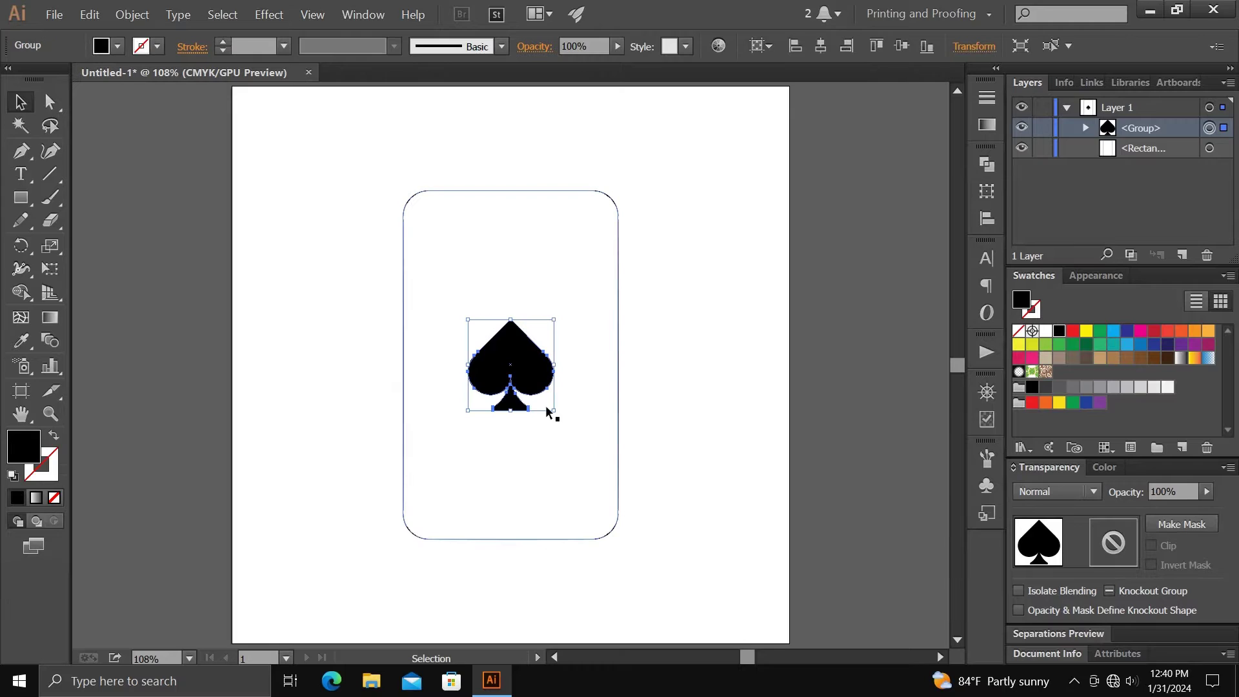
pyautogui.moveTo(552, 411); pyautogui.dragTo(572, 438)
pyautogui.click(636, 400)
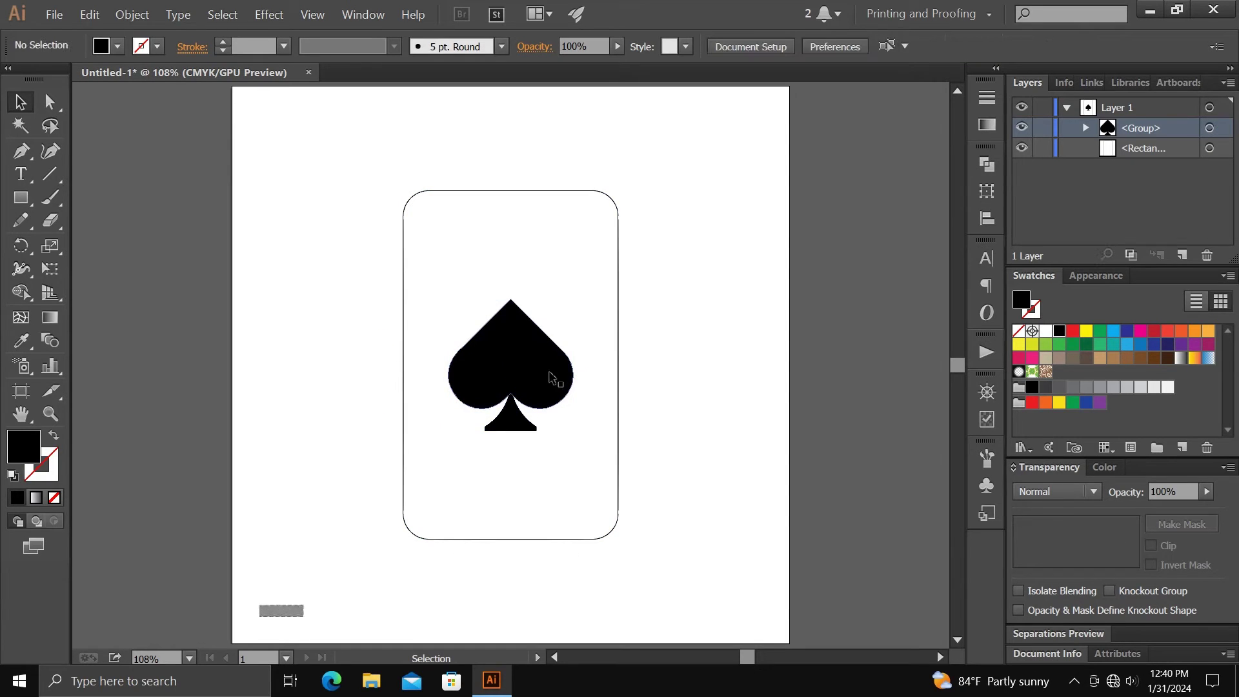
pyautogui.moveTo(549, 377); pyautogui.dragTo(737, 355)
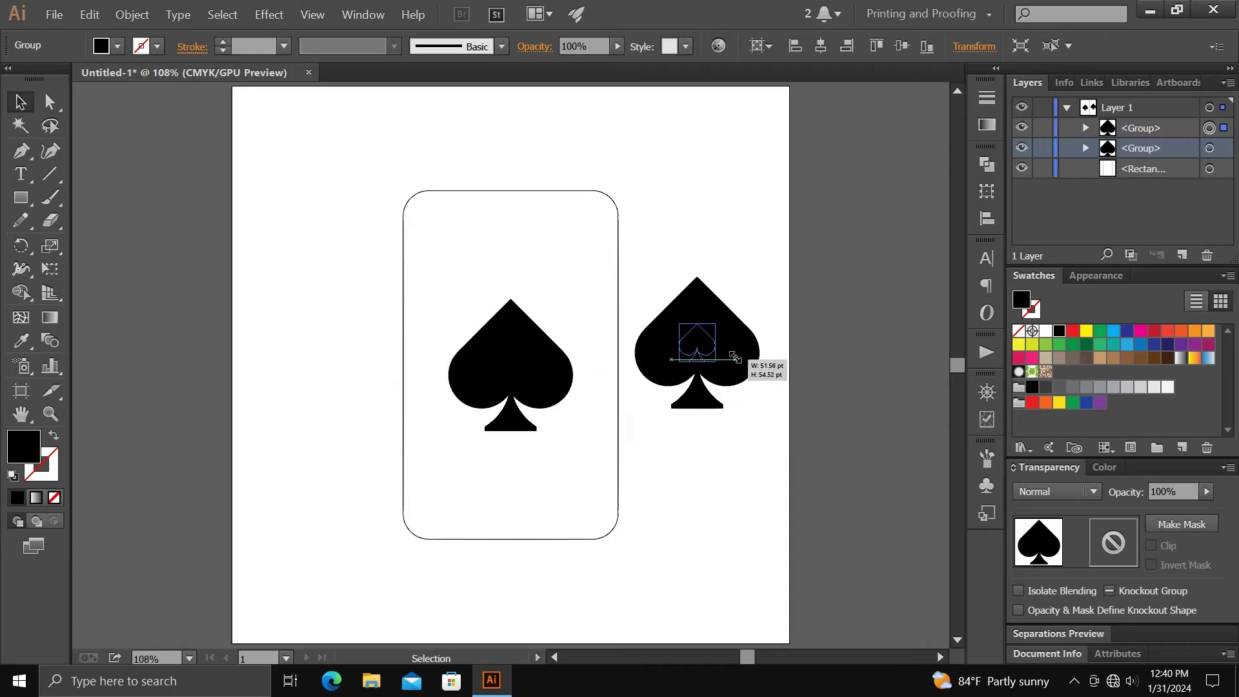
# Shrink the spade copy and type the letter 'A' above it.
pyautogui.moveTo(760, 408); pyautogui.dragTo(728, 382)
pyautogui.click(727, 382)
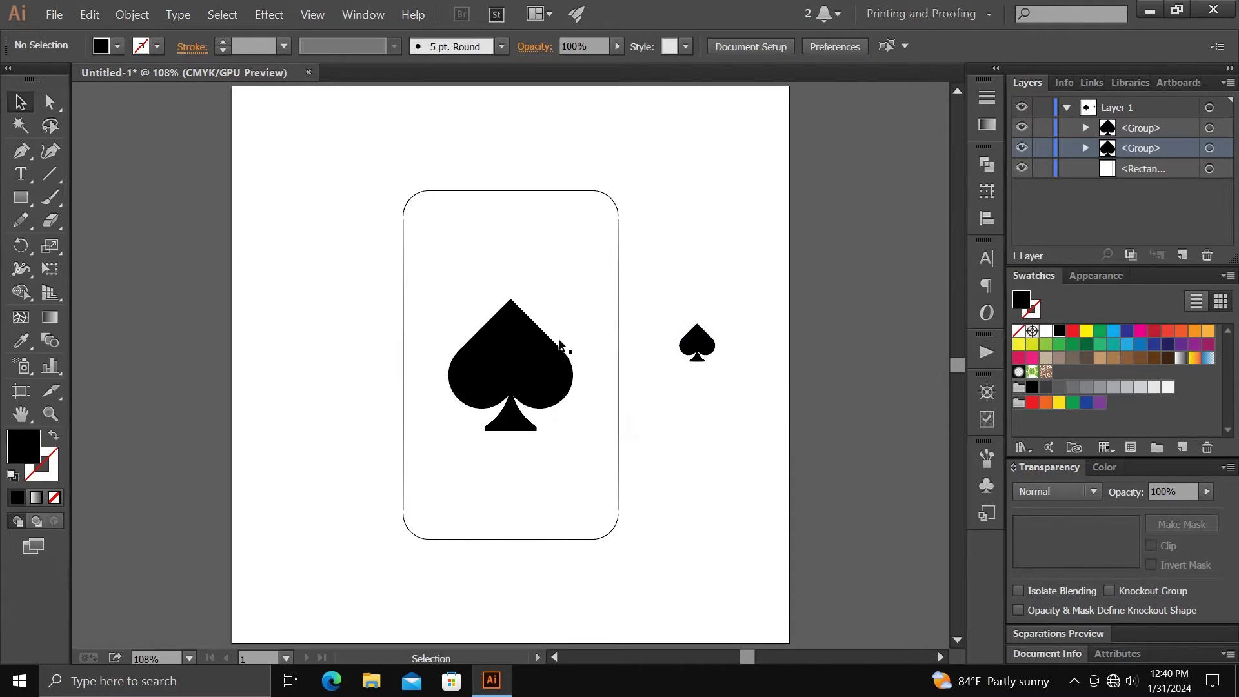
pyautogui.click(21, 175)
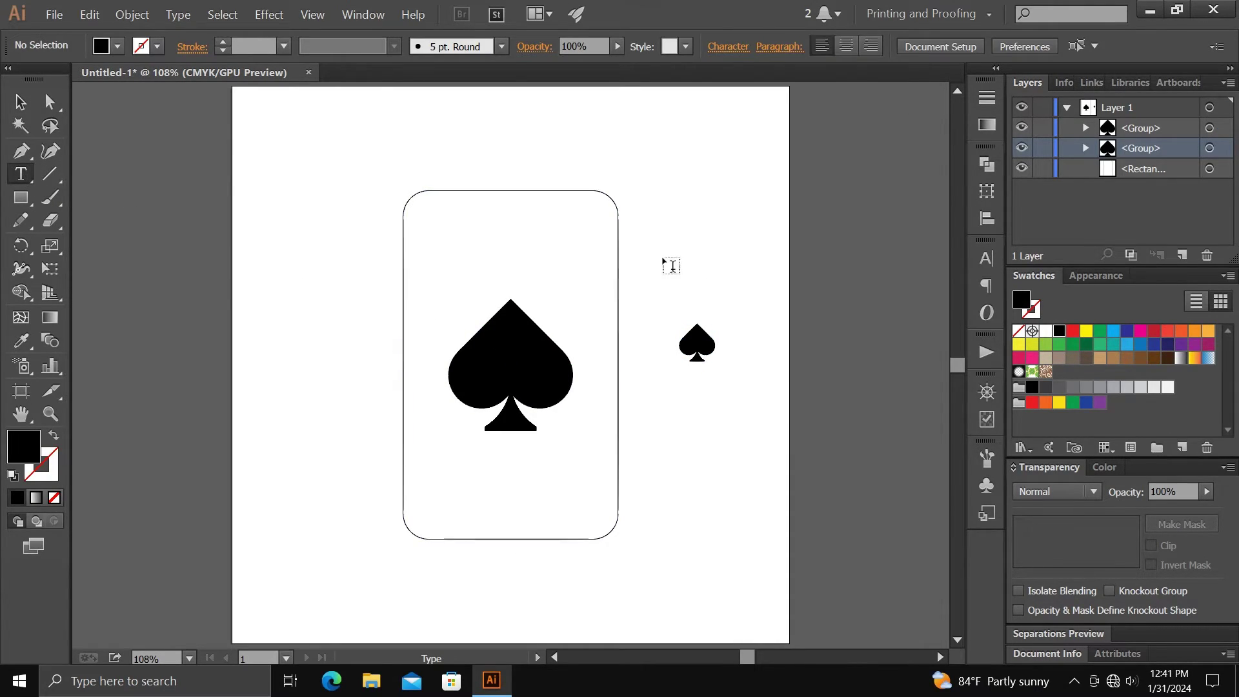
pyautogui.click(698, 289)
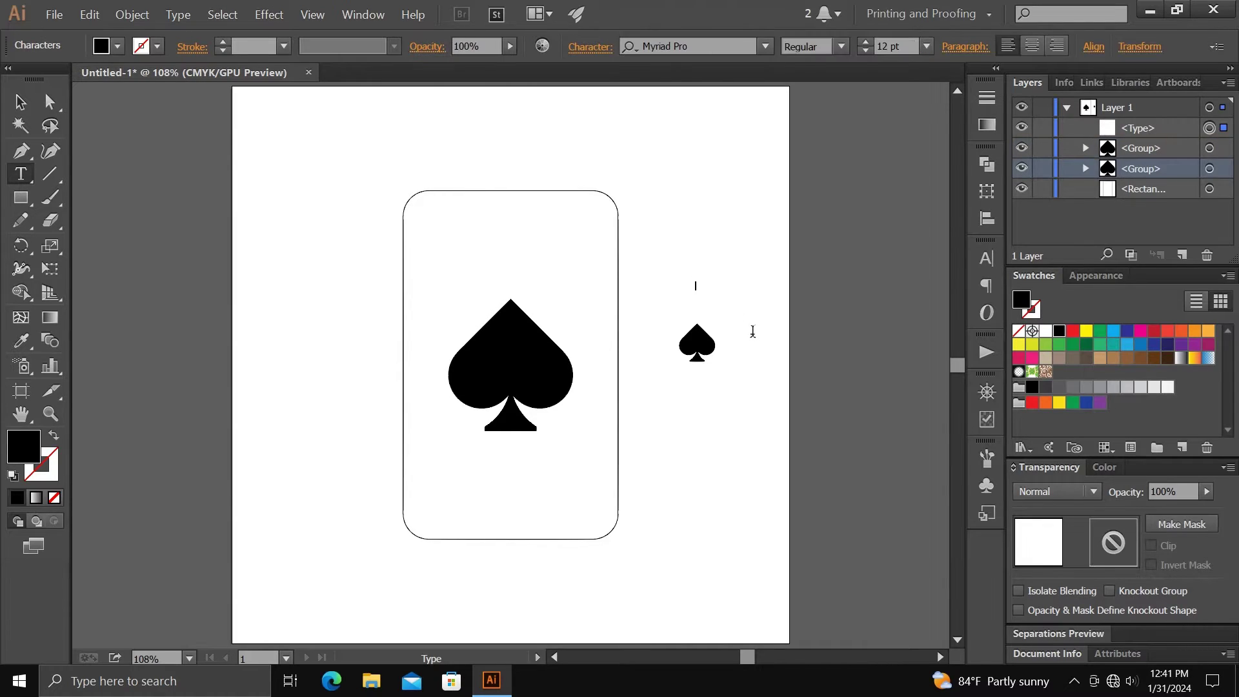
pyautogui.write('A')
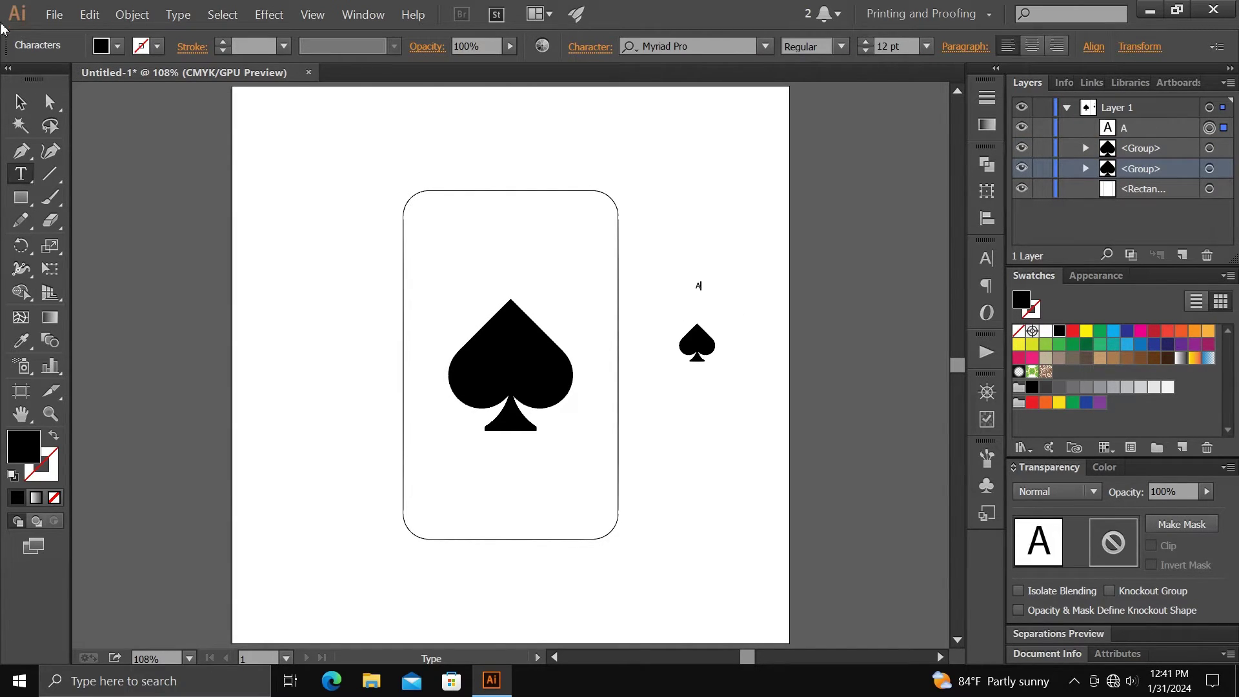
# Resize the letter A and set its font to News706 BT Bold.
pyautogui.click(19, 101)
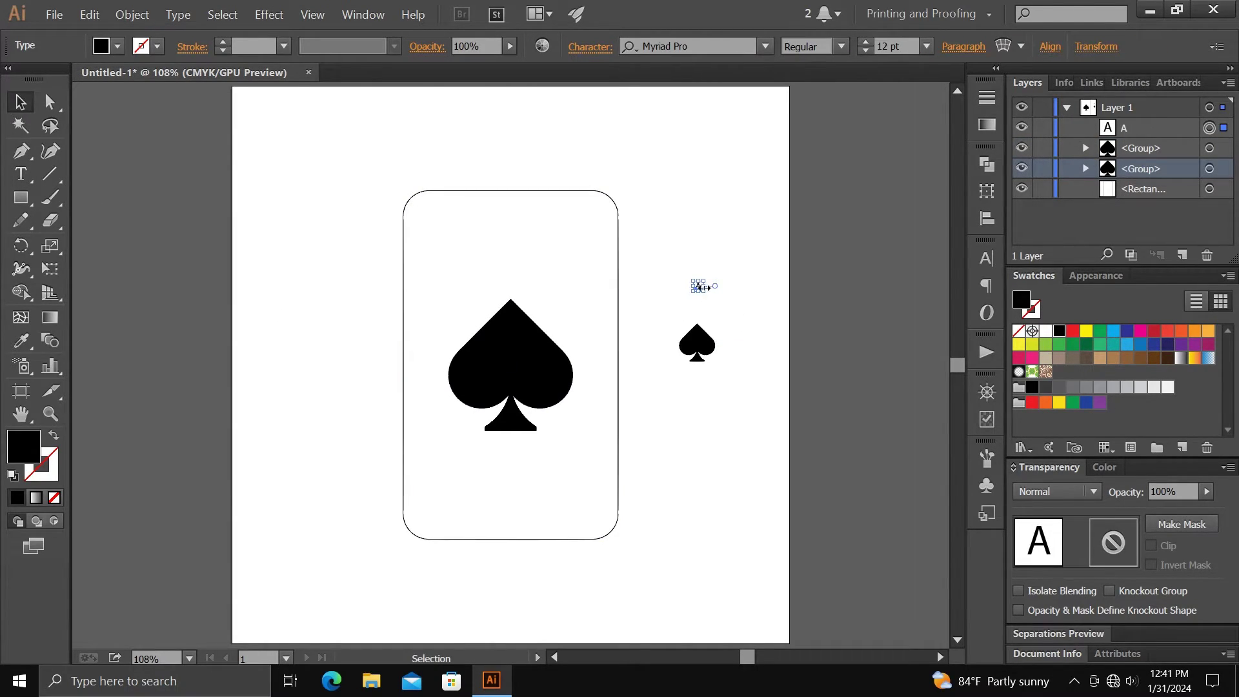
pyautogui.moveTo(700, 289); pyautogui.dragTo(742, 331)
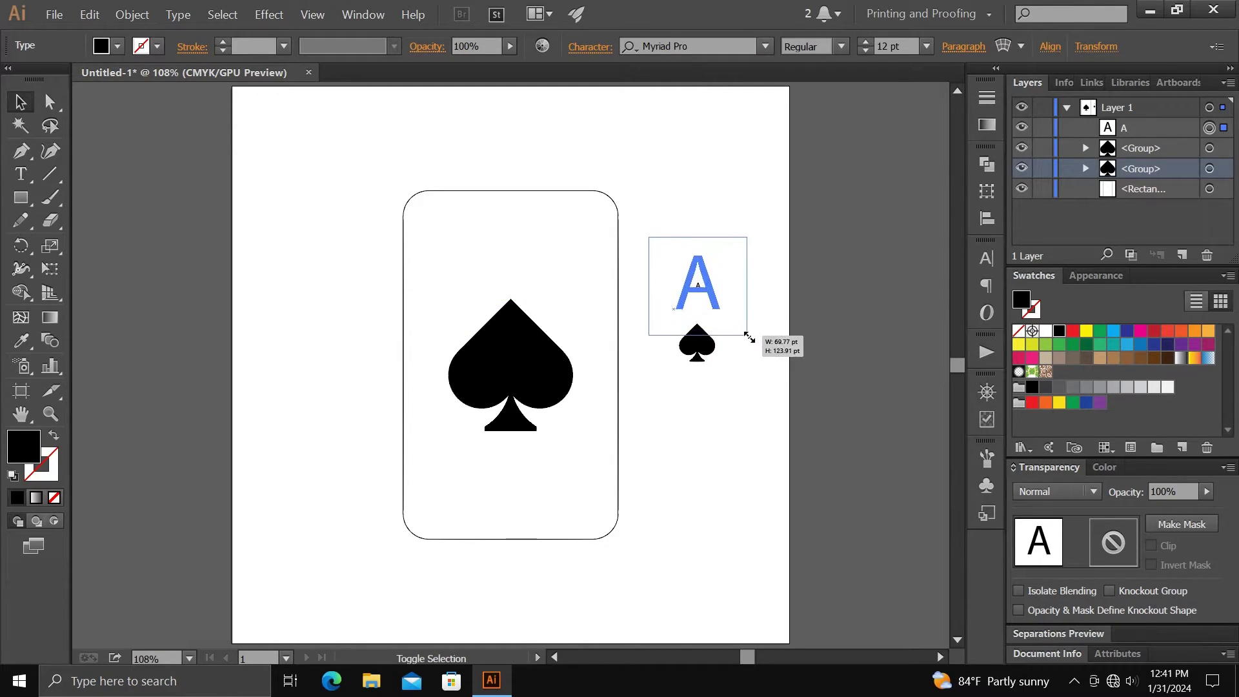
pyautogui.moveTo(742, 332); pyautogui.dragTo(708, 298)
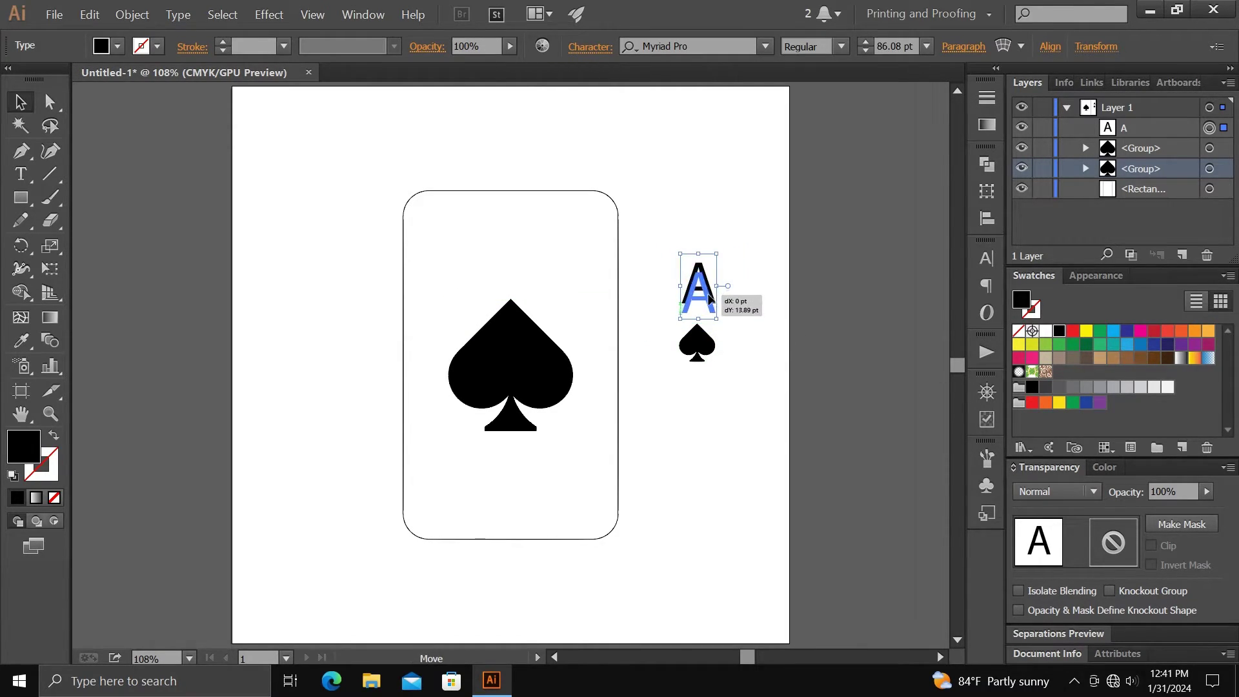
pyautogui.click(766, 46)
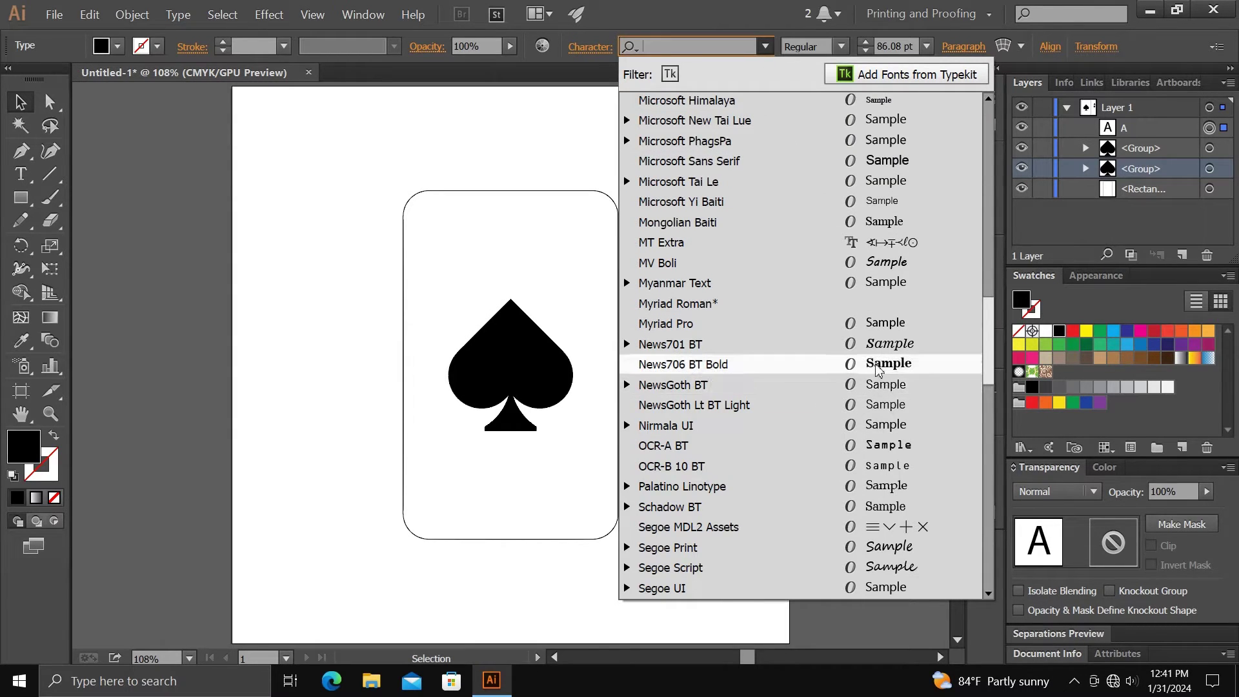
pyautogui.click(879, 364)
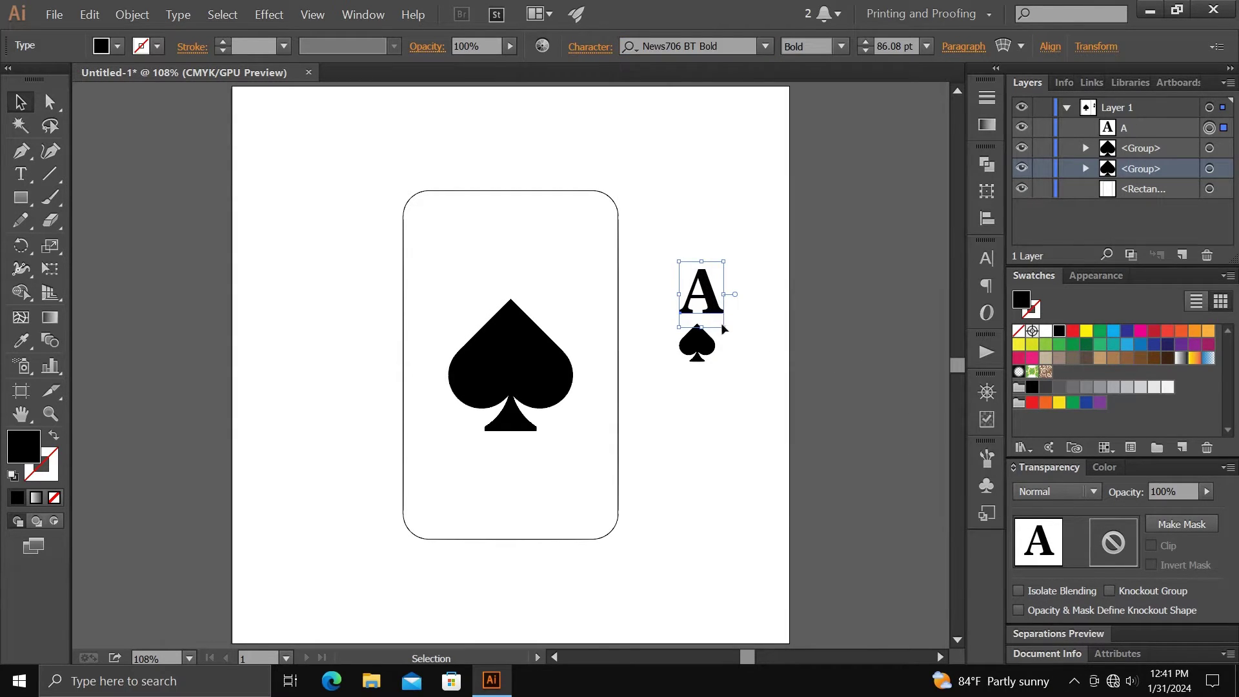
pyautogui.moveTo(723, 327); pyautogui.dragTo(708, 312)
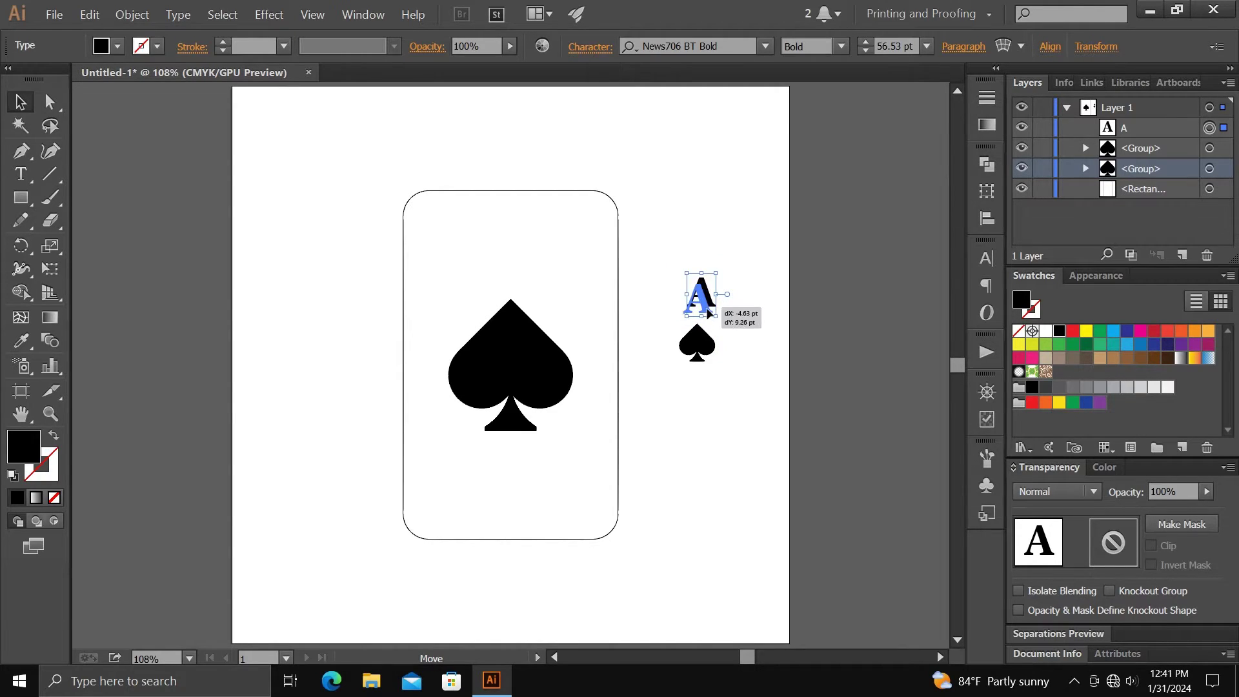
# Resize the small spade beneath the A and bring up the context menu for both.
pyautogui.click(697, 342)
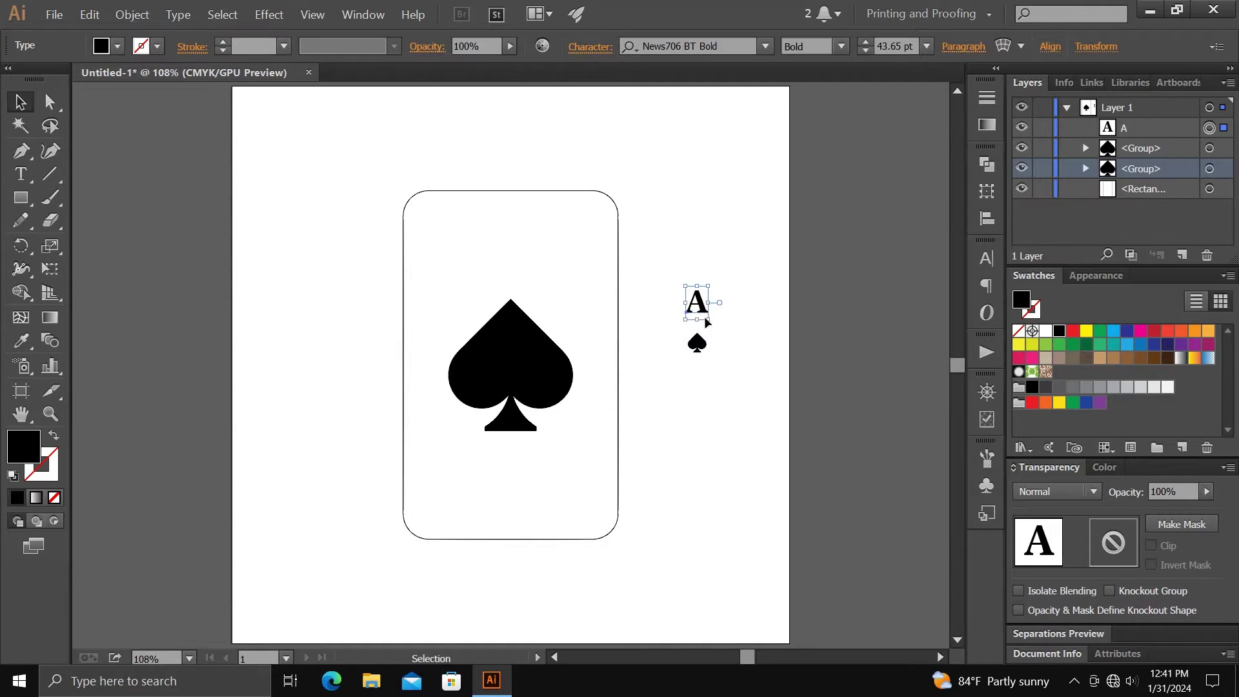
pyautogui.moveTo(715, 361); pyautogui.dragTo(691, 297)
pyautogui.click(723, 361)
pyautogui.rightClick(692, 296)
# Group the A with the small spade and copy the index to the card's top-left corner.
pyautogui.click(736, 357)
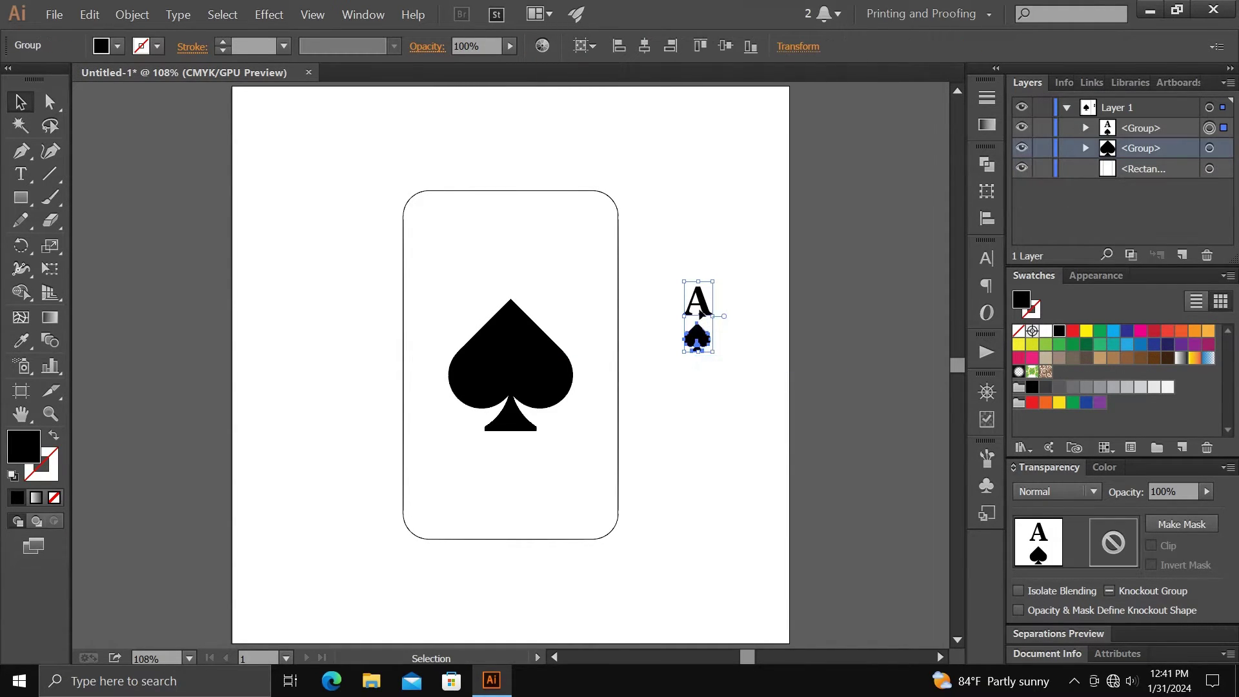
pyautogui.moveTo(715, 350); pyautogui.dragTo(711, 351)
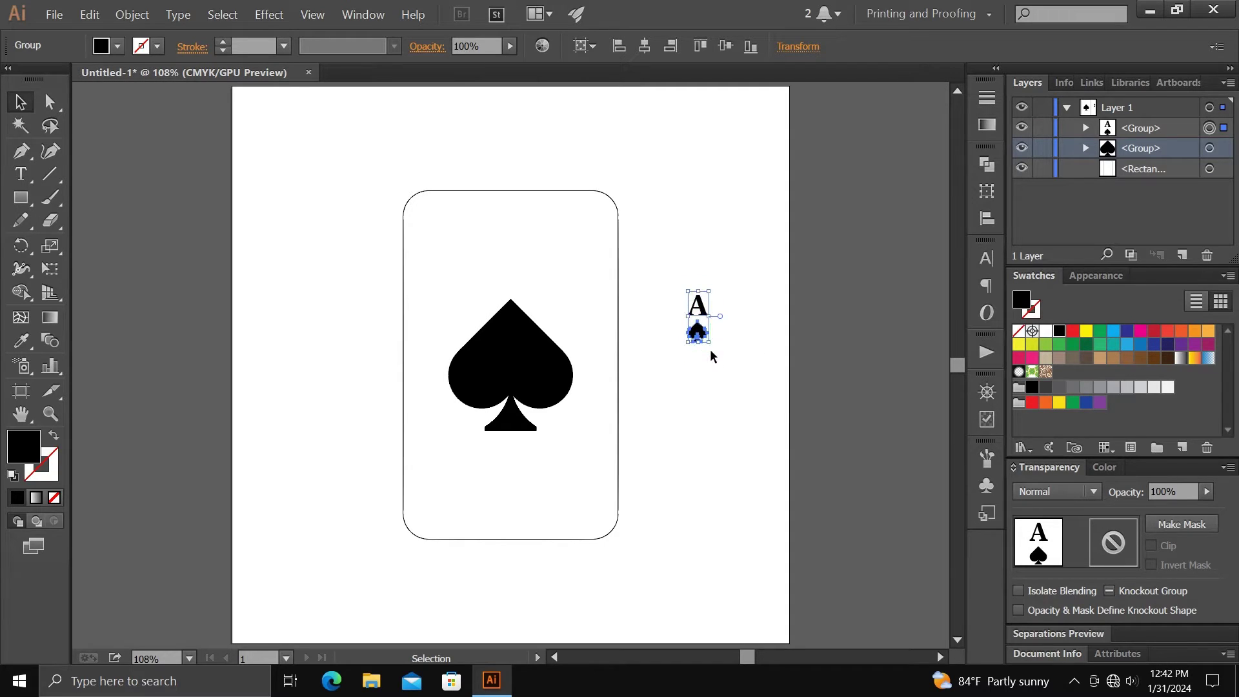
pyautogui.click(716, 351)
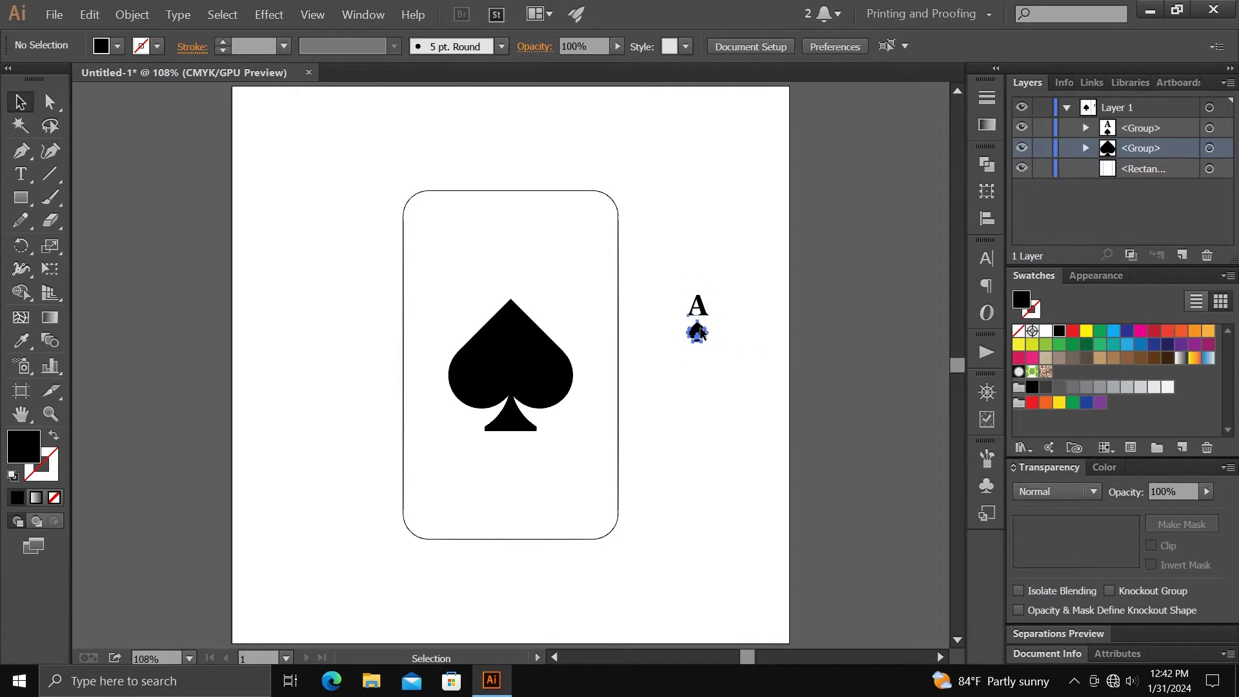
pyautogui.click(699, 332)
pyautogui.moveTo(697, 332); pyautogui.dragTo(434, 251)
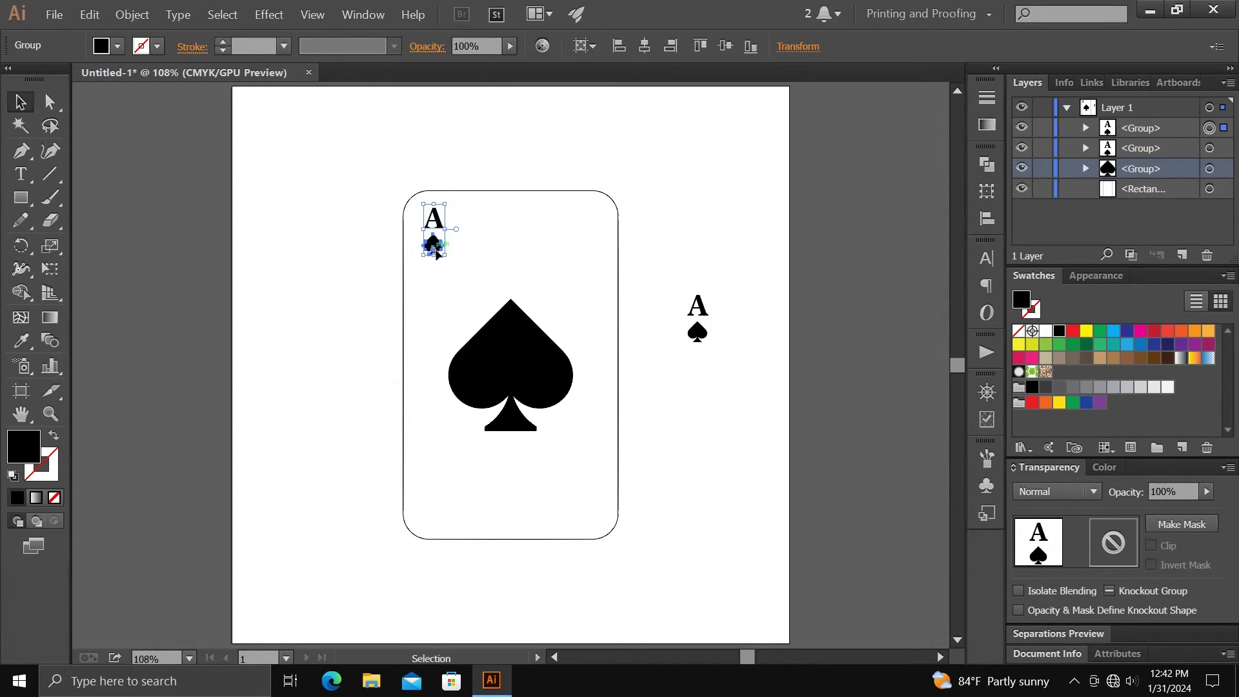
pyautogui.moveTo(434, 244); pyautogui.dragTo(437, 253)
# Place the other A-and-spade index upside down at the card's bottom-right, then select the card.
pyautogui.click(697, 330)
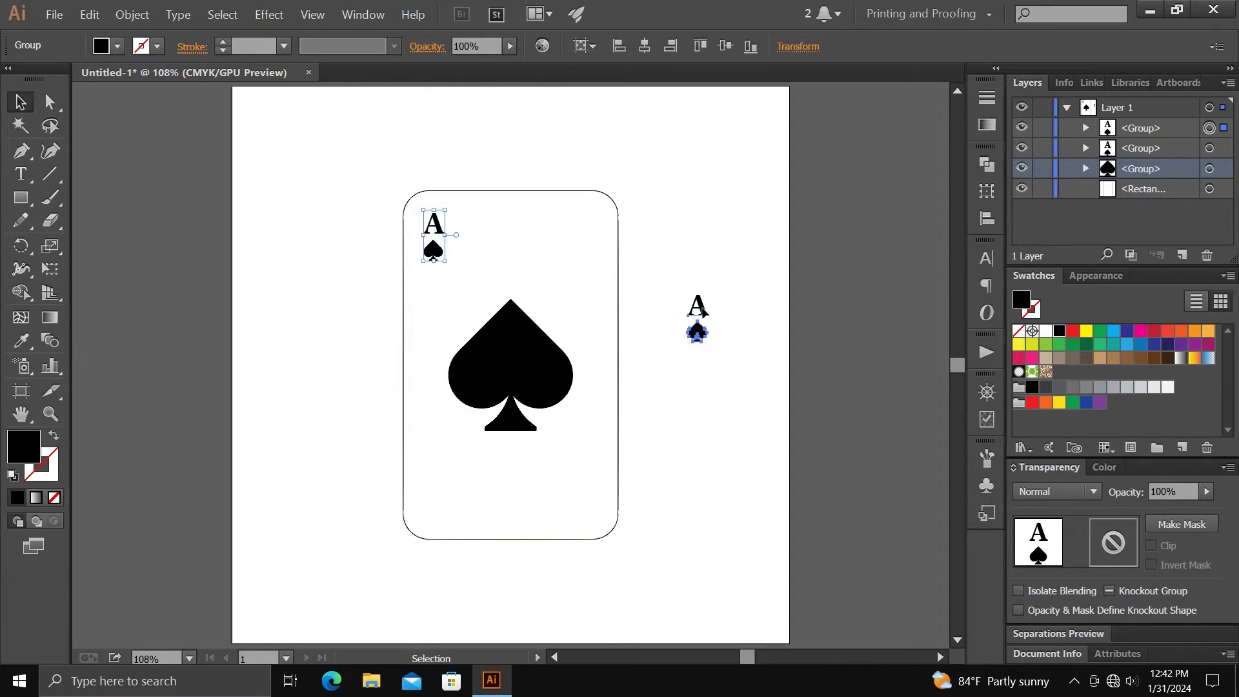
pyautogui.moveTo(705, 284)
pyautogui.mouseDown()
pyautogui.moveTo(676, 363)
pyautogui.moveTo(589, 508)
pyautogui.mouseUp()
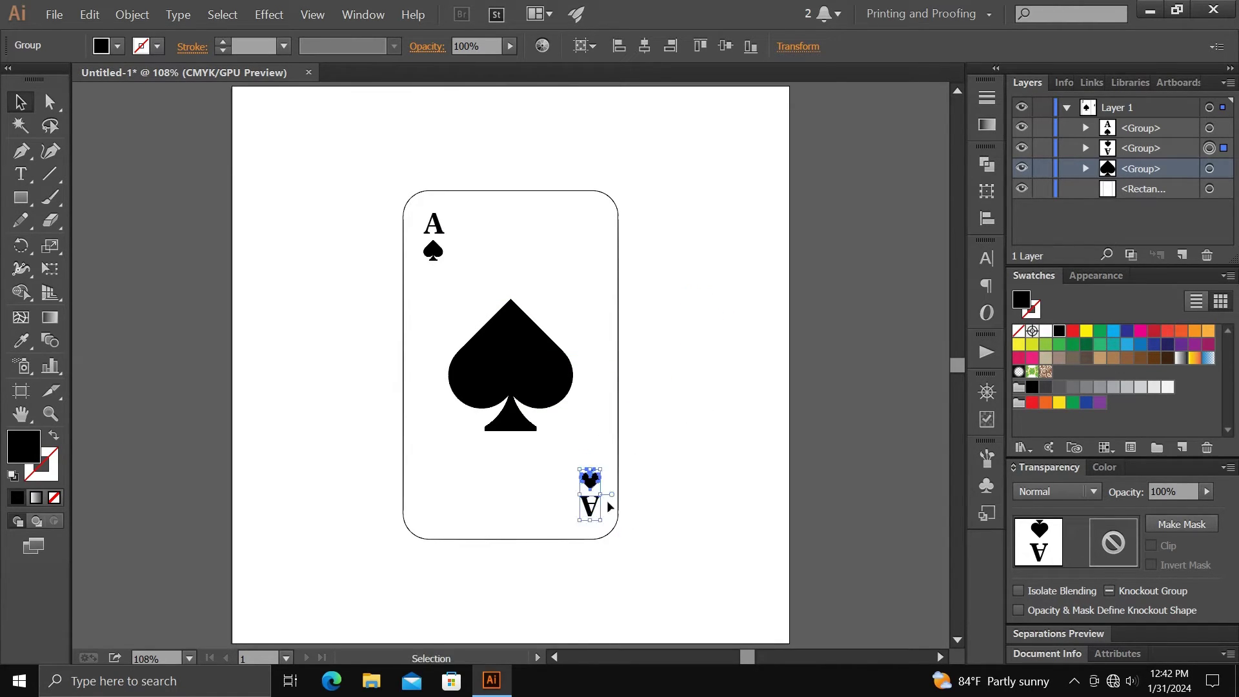
pyautogui.click(673, 471)
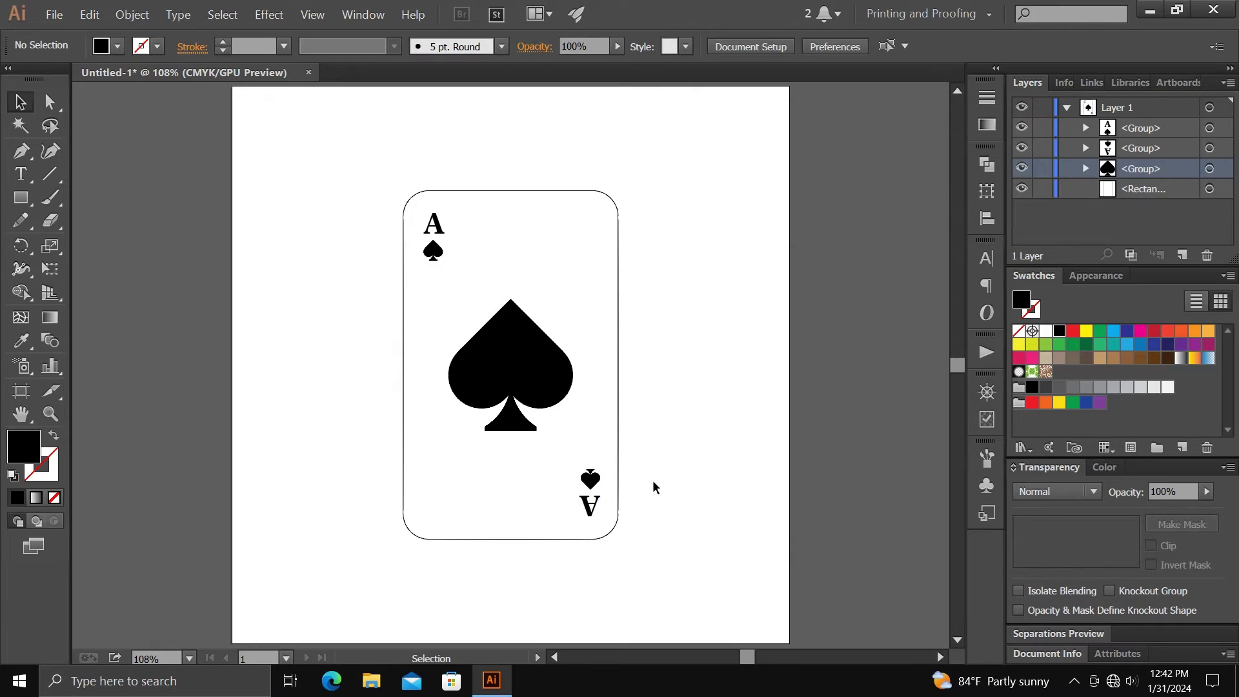
pyautogui.click(432, 255)
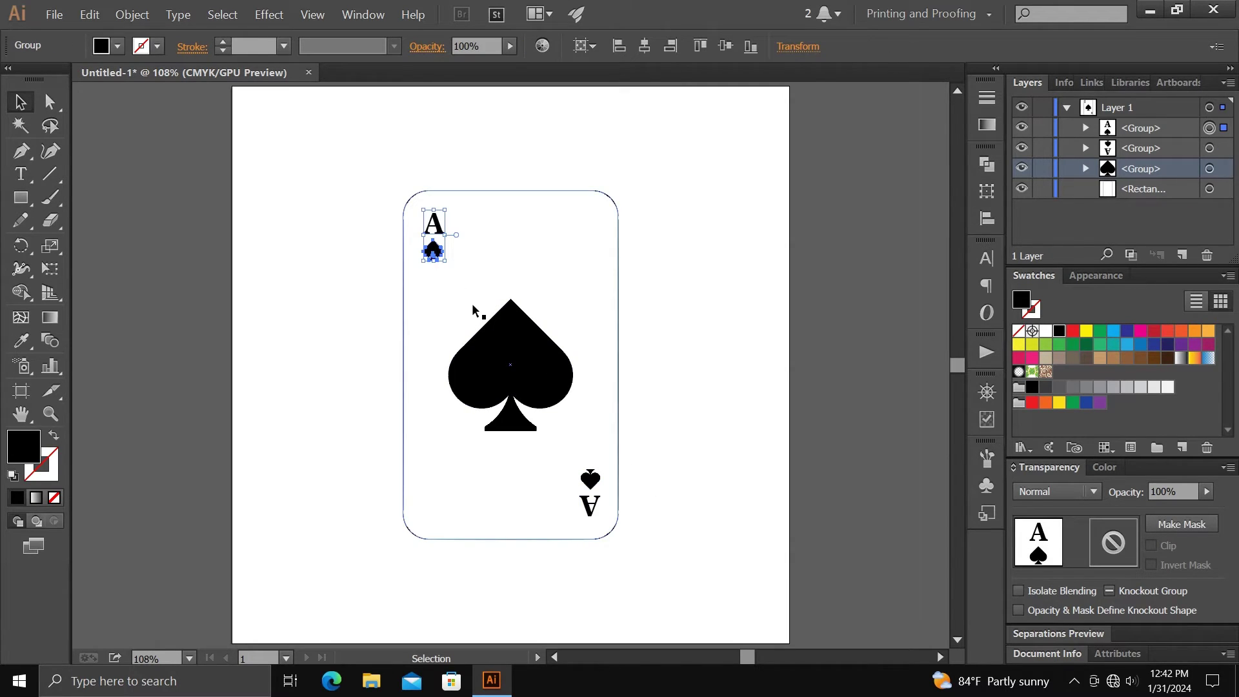
pyautogui.click(695, 389)
pyautogui.click(618, 345)
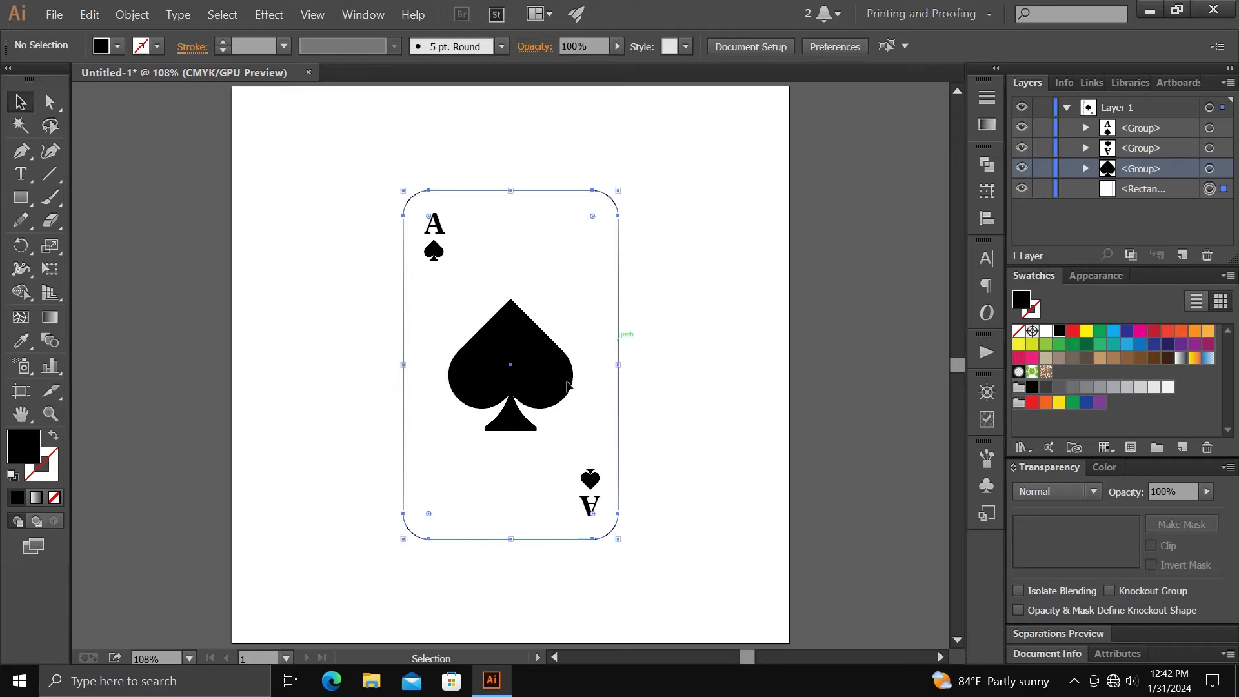
# Remove the card's stroke and add a drop shadow with 9 pt X/Y offset and 6 pt blur.
pyautogui.click(1034, 311)
pyautogui.click(1018, 331)
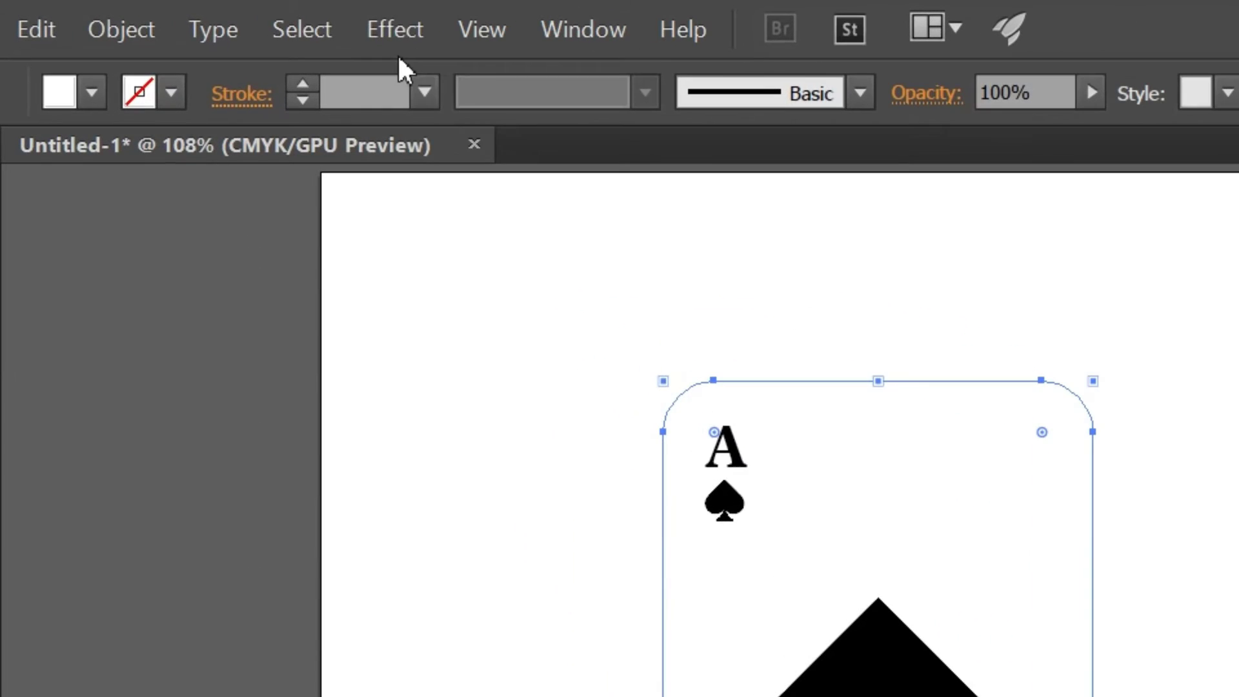
pyautogui.click(268, 14)
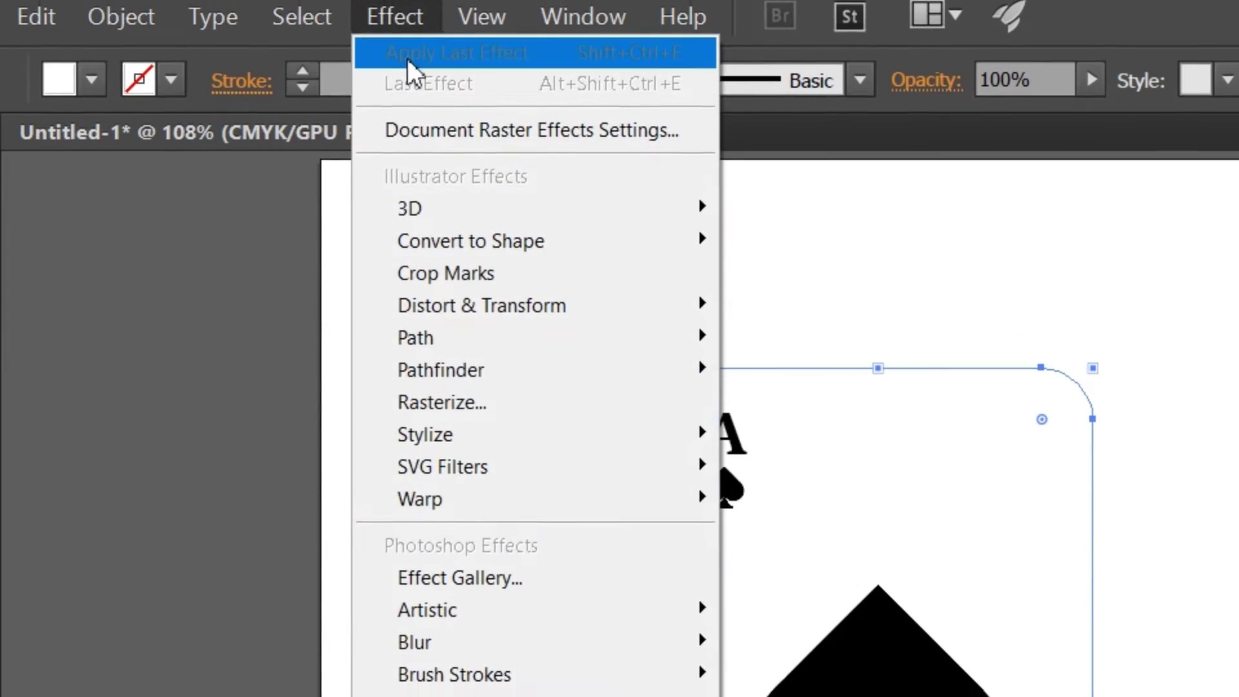
pyautogui.moveTo(428, 313)
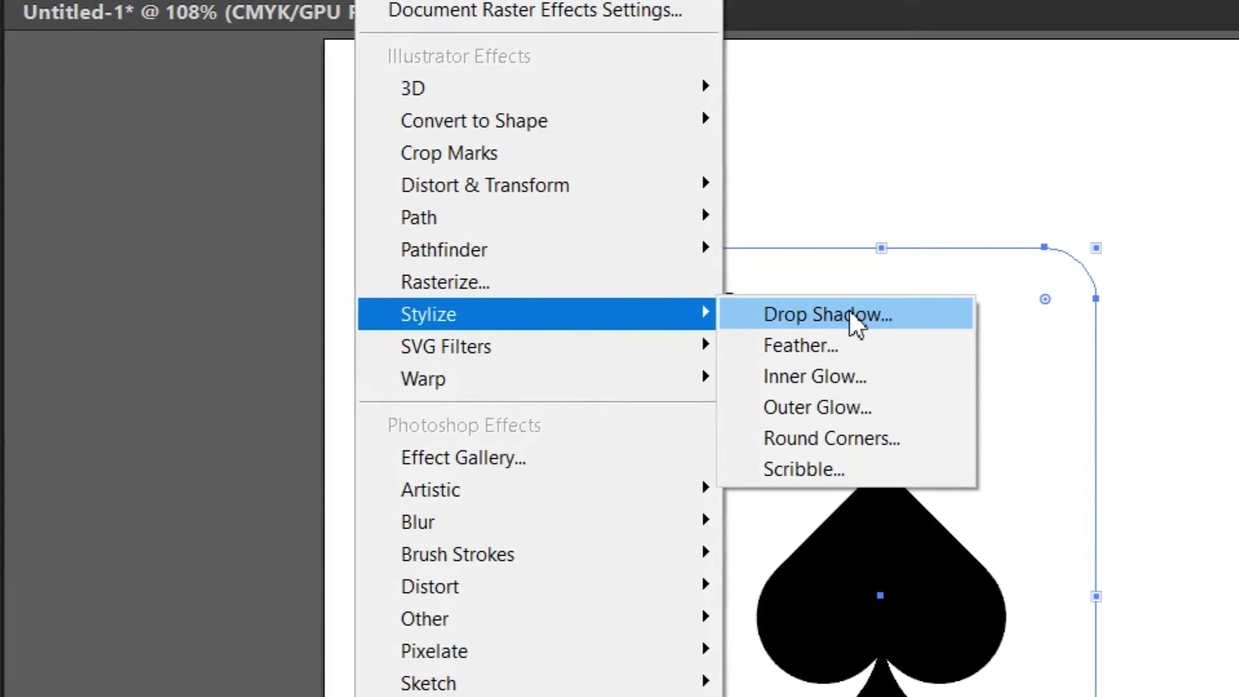
pyautogui.click(859, 316)
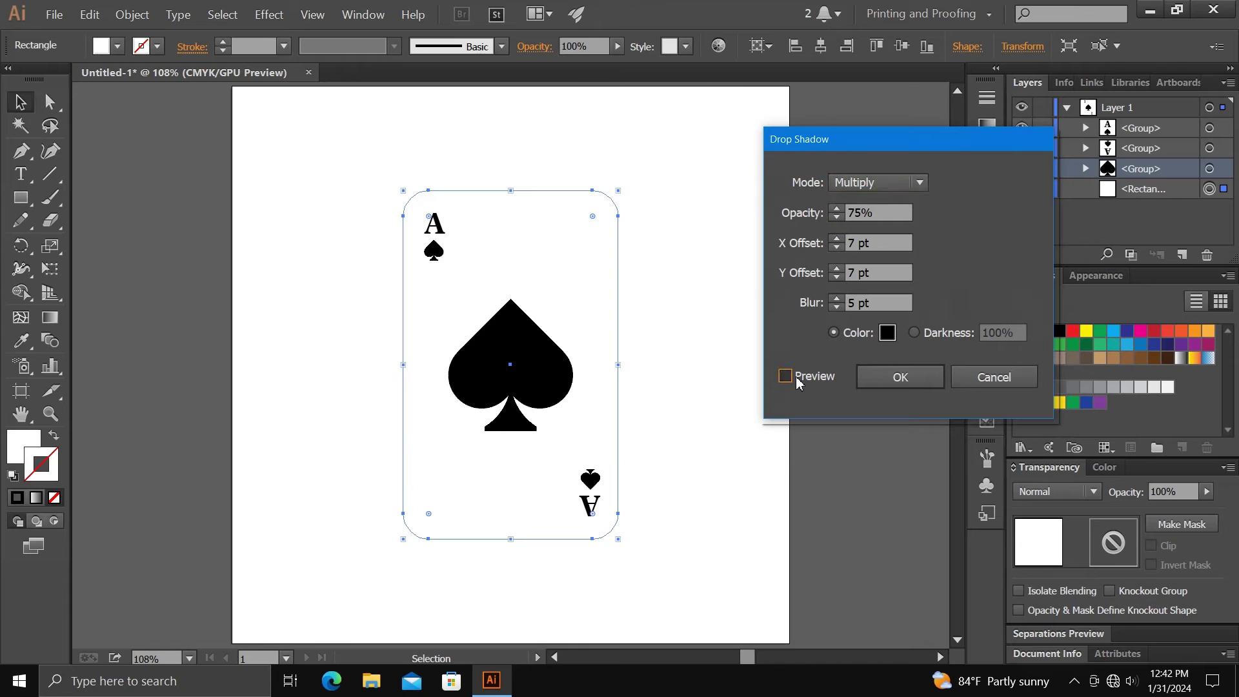
pyautogui.click(837, 240)
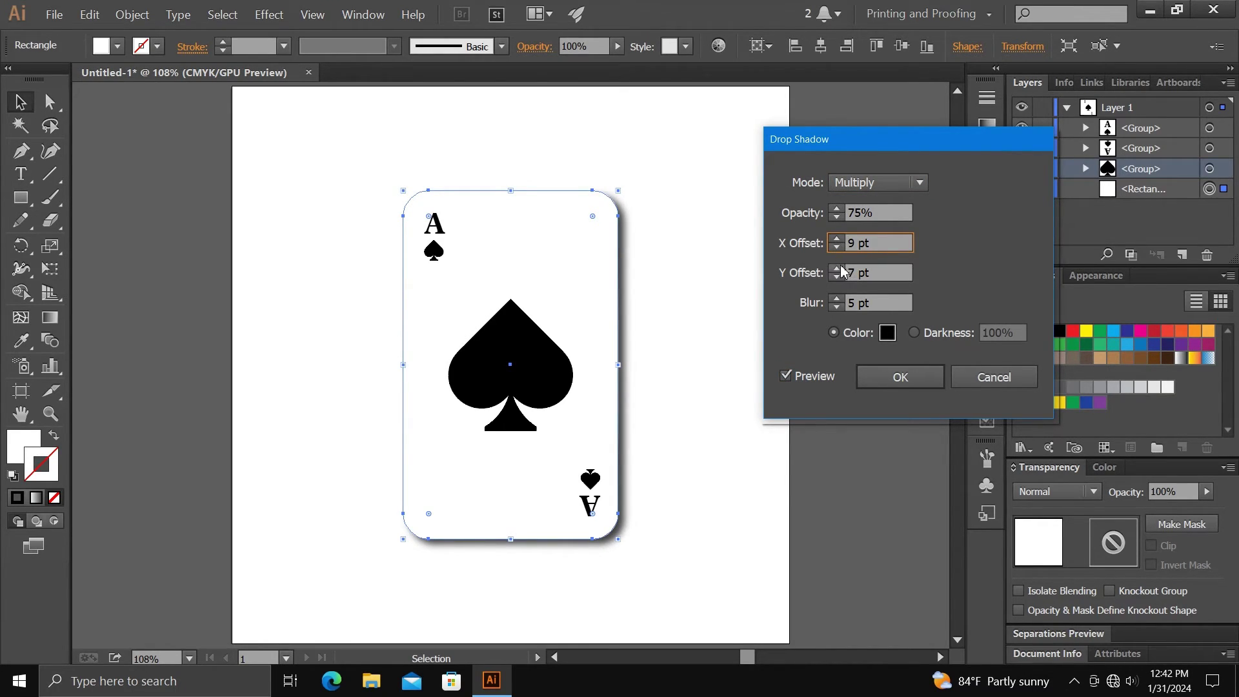
pyautogui.click(836, 269)
pyautogui.click(837, 268)
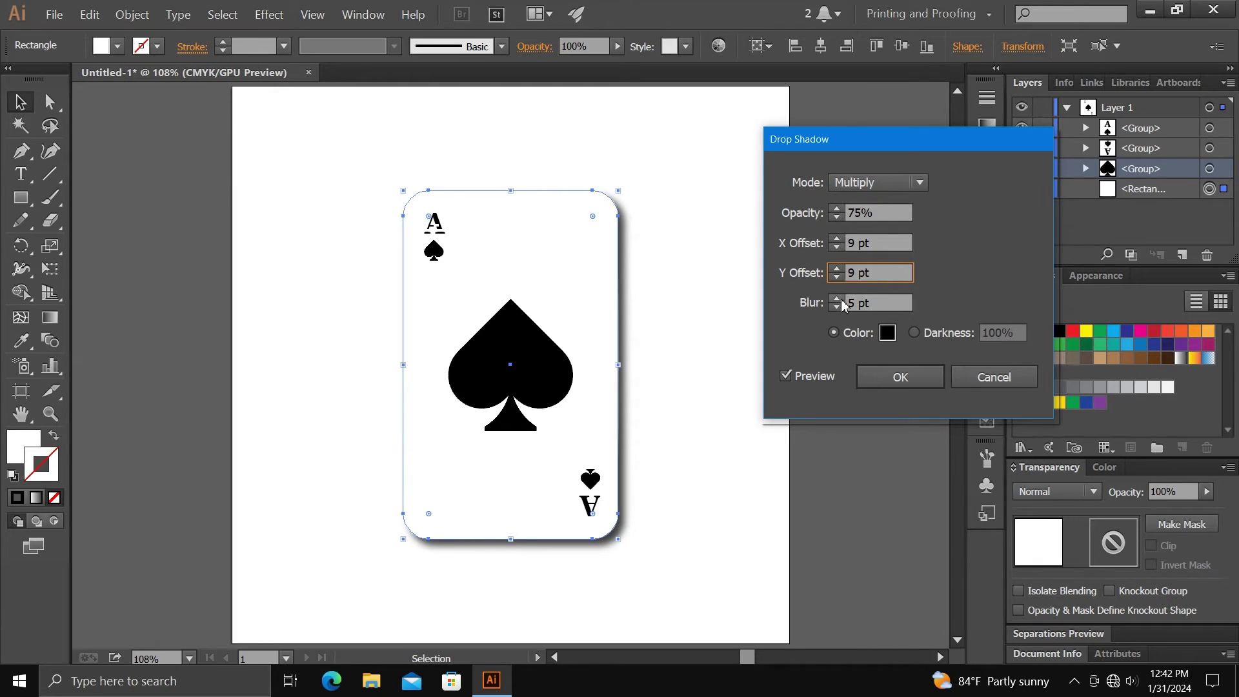
pyautogui.click(837, 299)
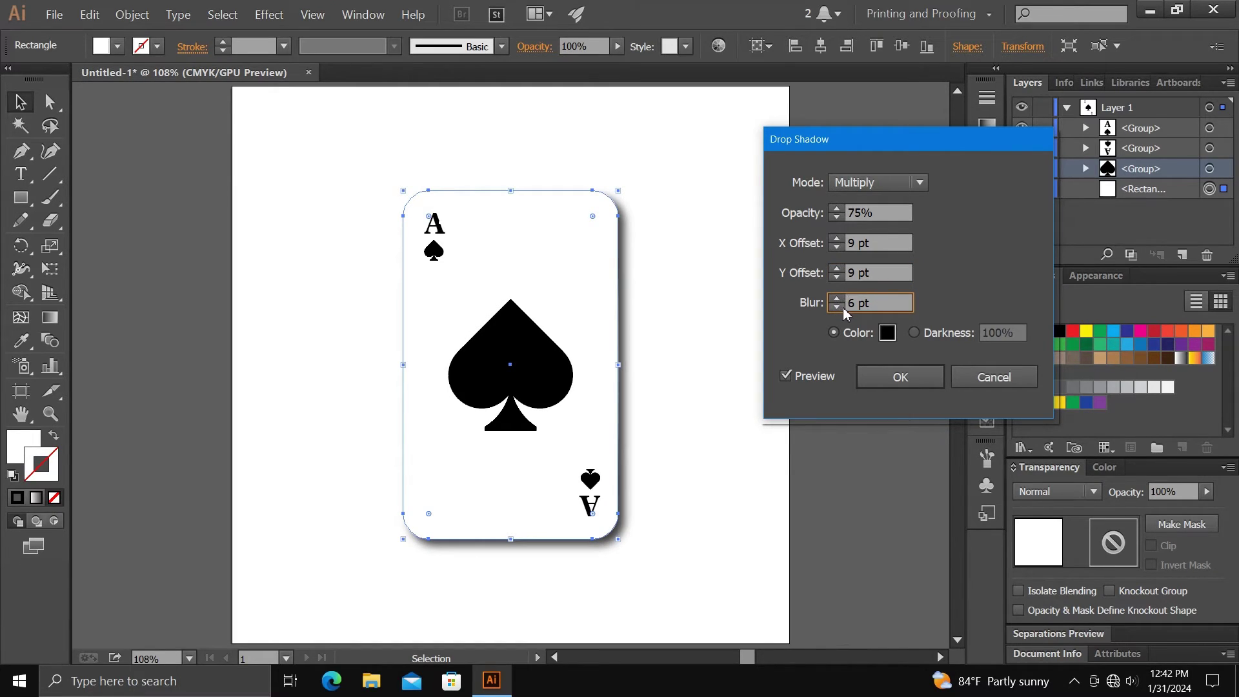
pyautogui.click(900, 379)
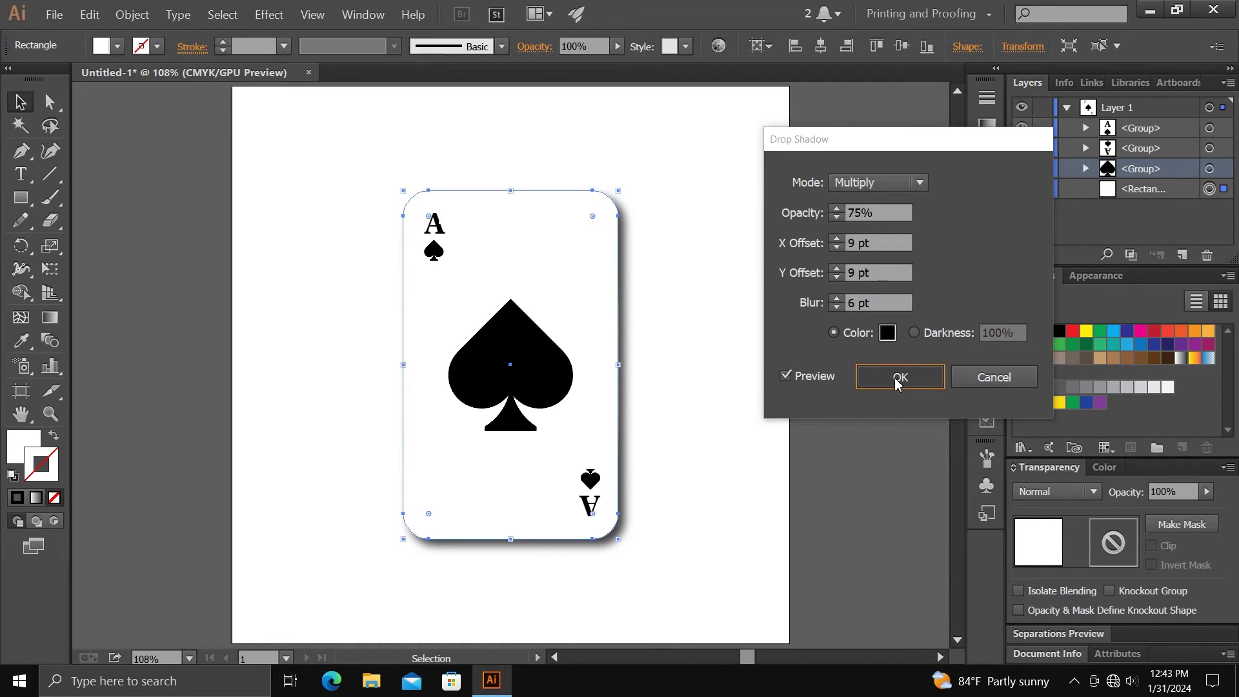
pyautogui.click(679, 309)
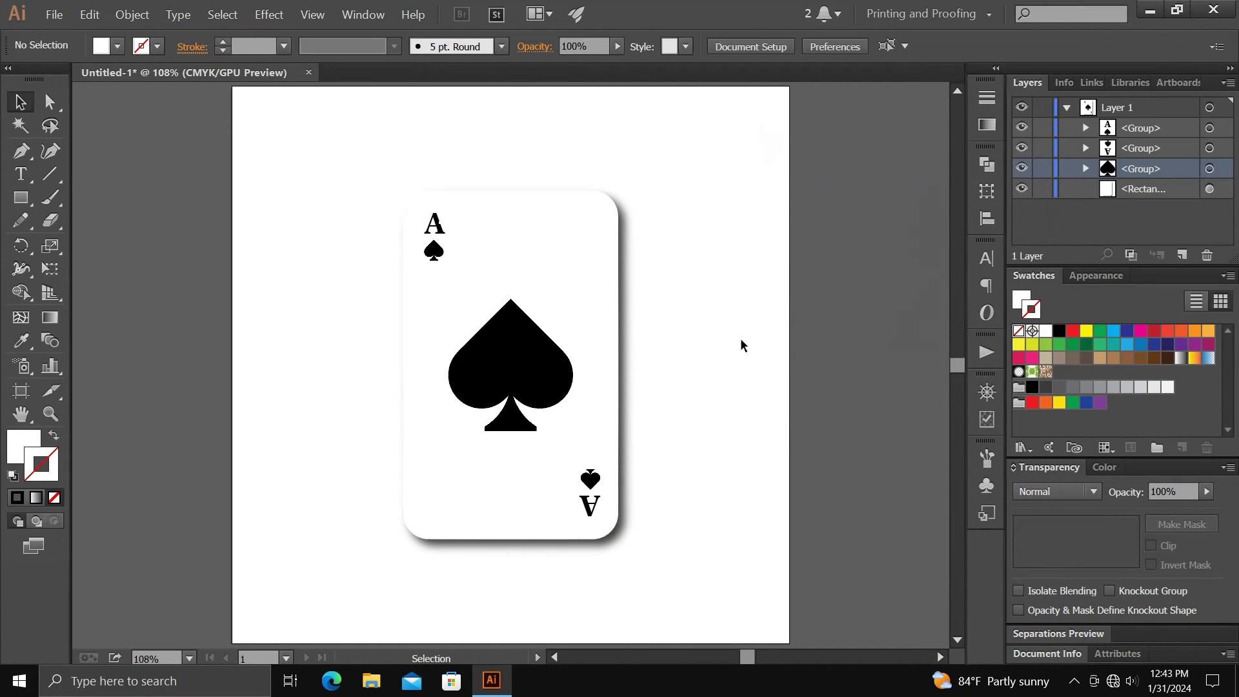
# Create an 800 by 800 pt rectangle with the Rectangle tool.
pyautogui.click(20, 199)
pyautogui.click(435, 323)
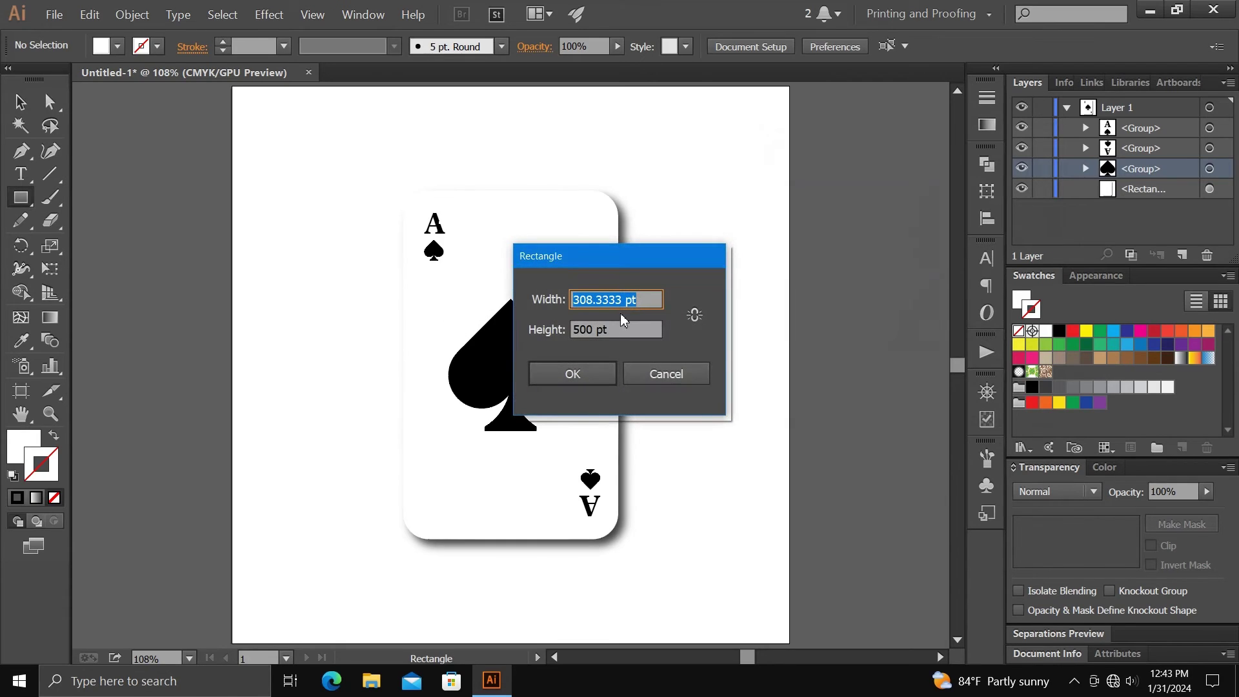
pyautogui.moveTo(627, 295); pyautogui.dragTo(570, 291)
pyautogui.write('800')
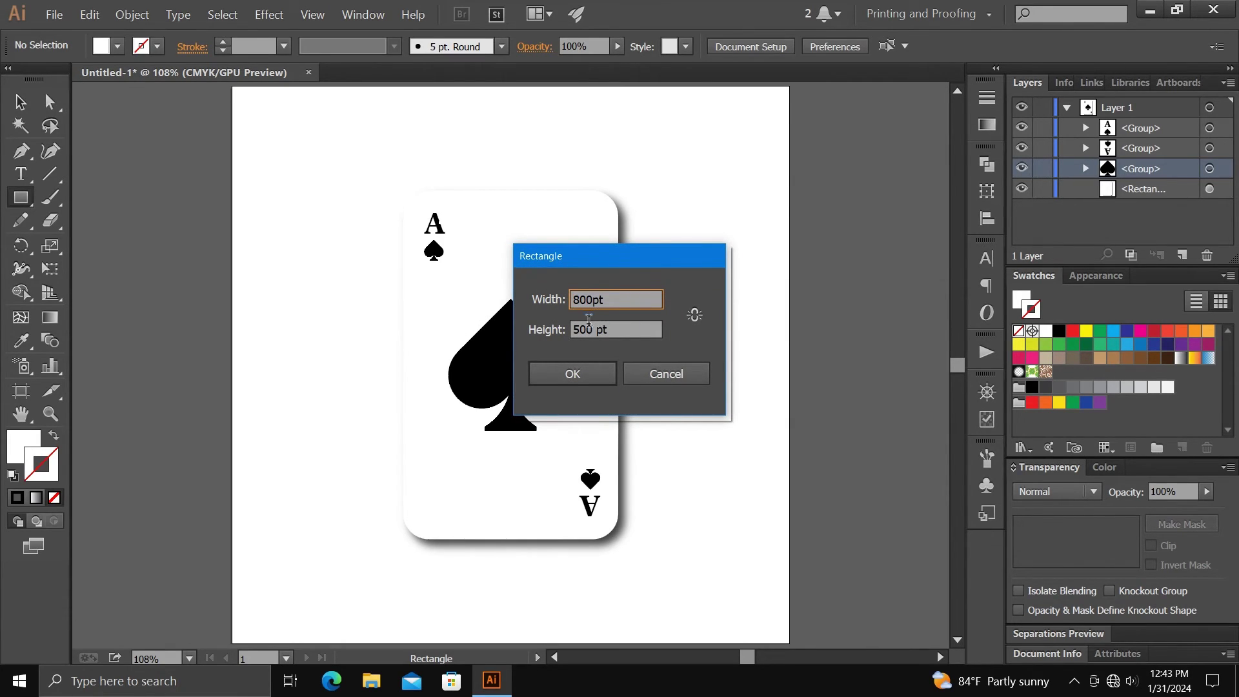
pyautogui.moveTo(595, 328); pyautogui.dragTo(544, 337)
pyautogui.write('8')
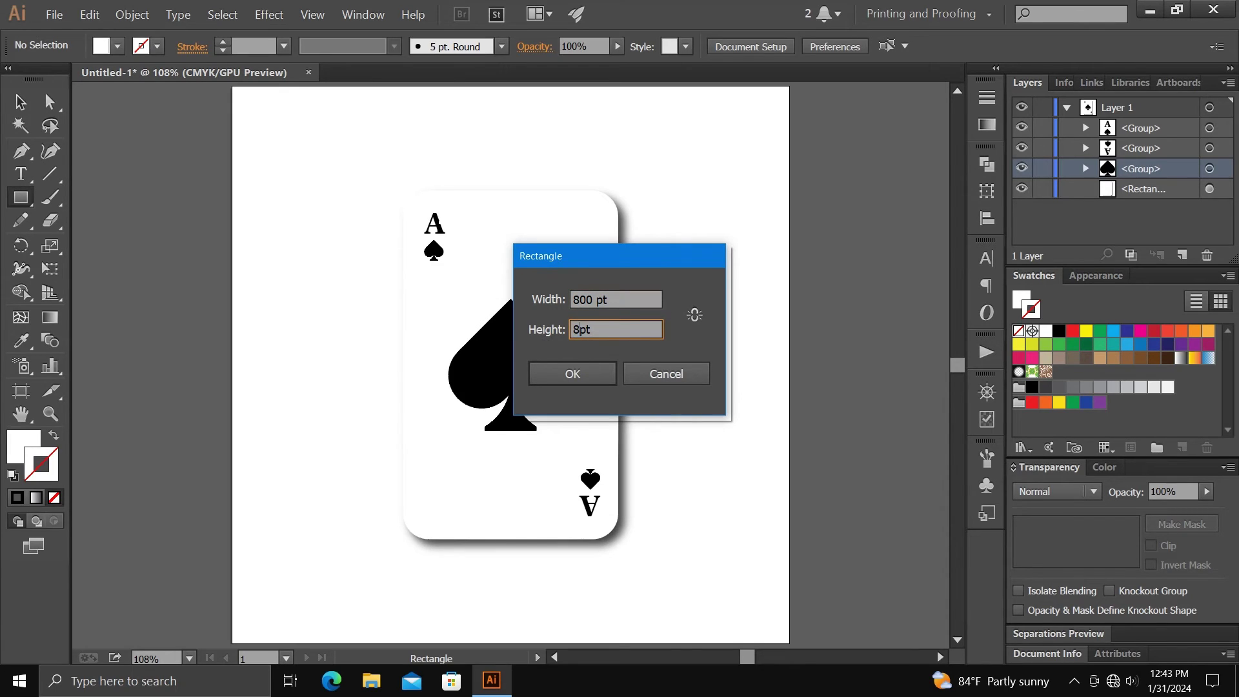
pyautogui.write('00')
pyautogui.press('Return')
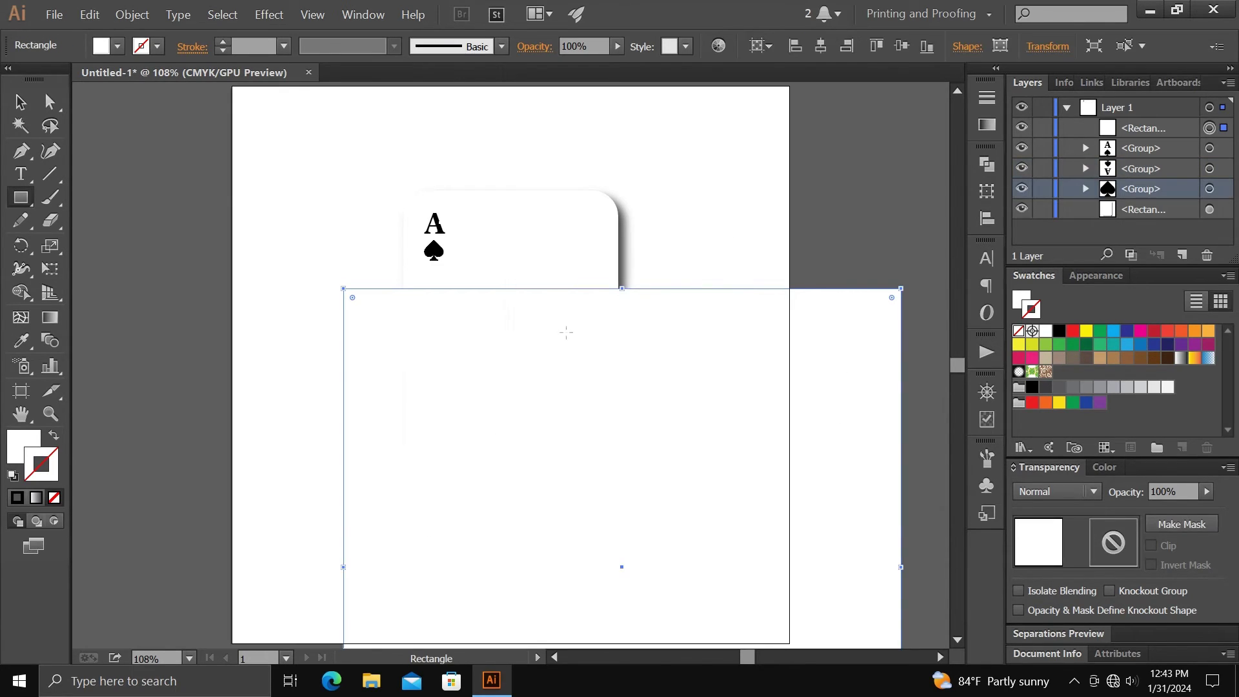
# Center the rectangle on the artboard and move it behind the card in the Layers panel.
pyautogui.click(822, 46)
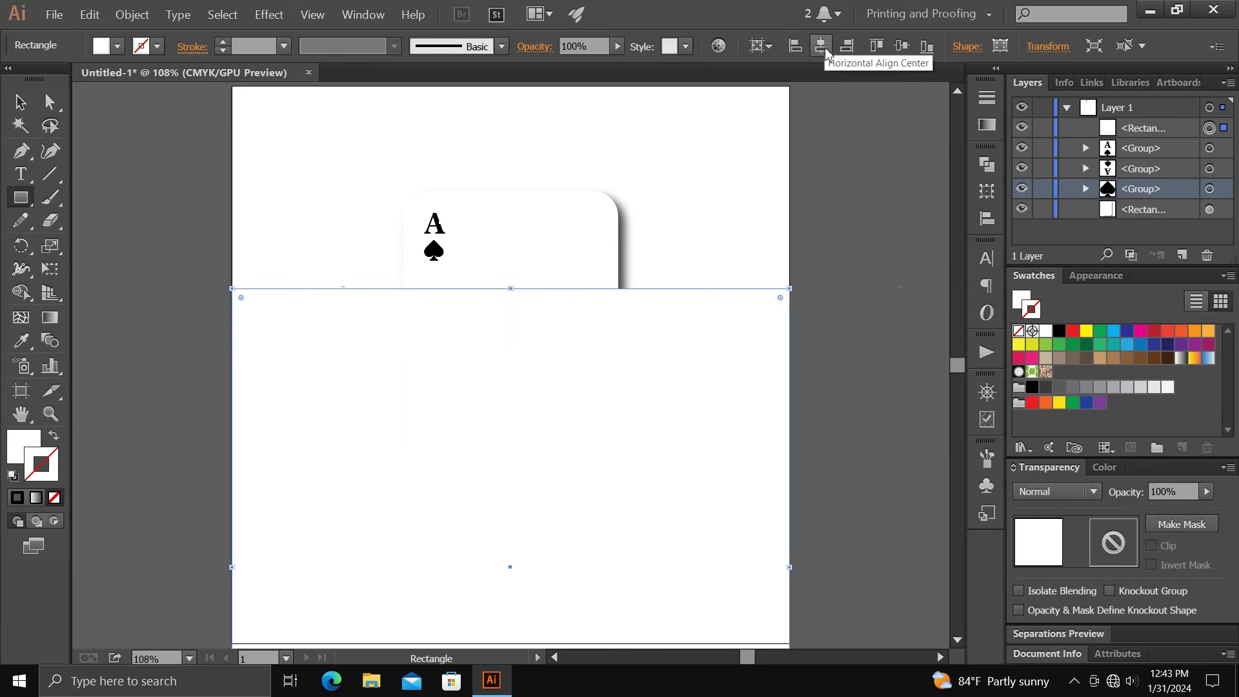
pyautogui.click(902, 46)
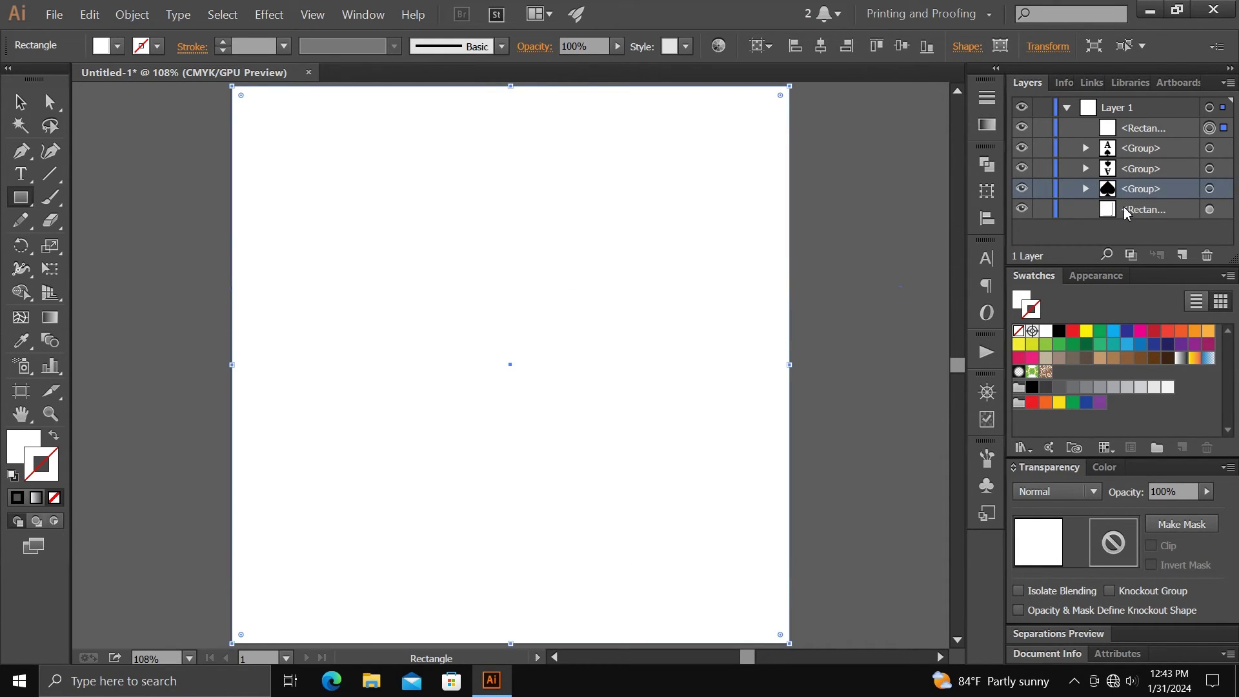
pyautogui.moveTo(1120, 131); pyautogui.dragTo(1125, 221)
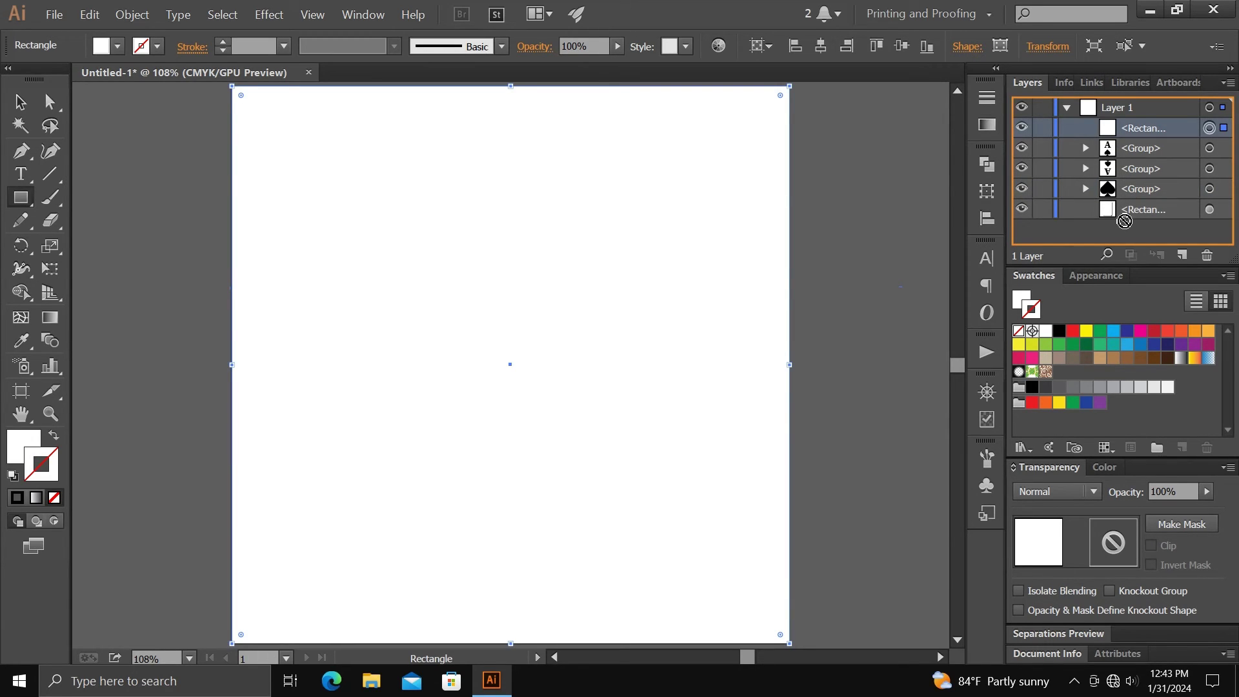
pyautogui.moveTo(1125, 221); pyautogui.dragTo(1123, 222)
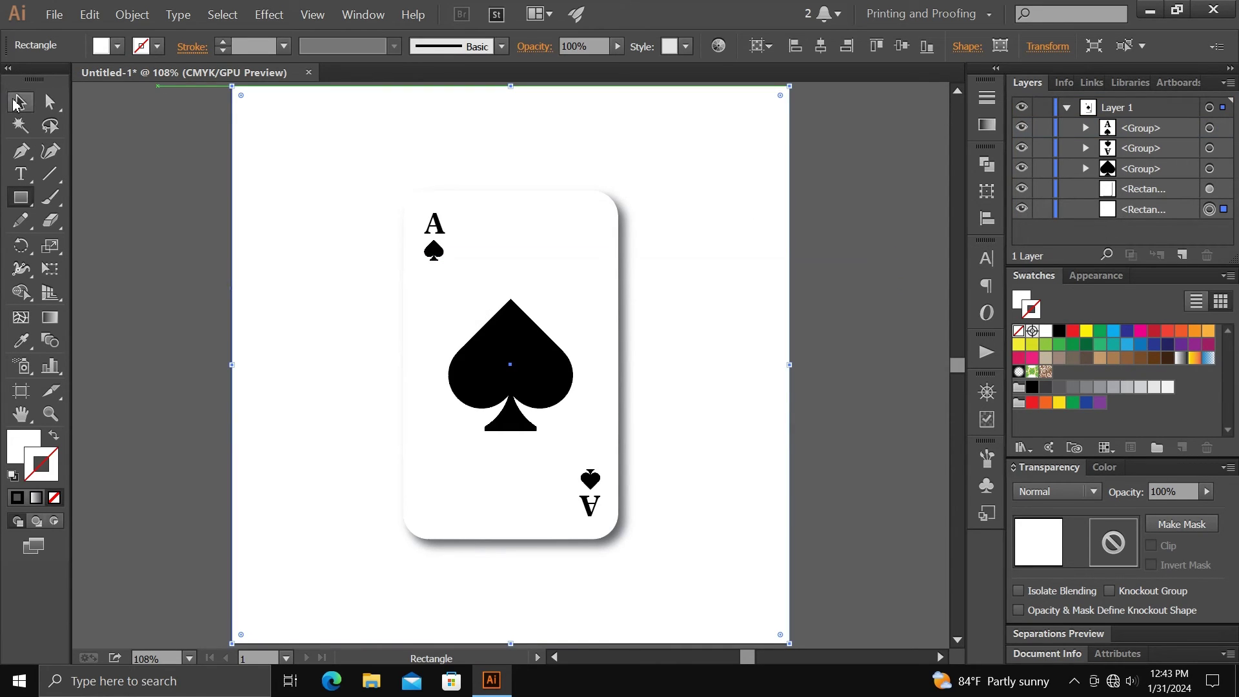
pyautogui.click(18, 102)
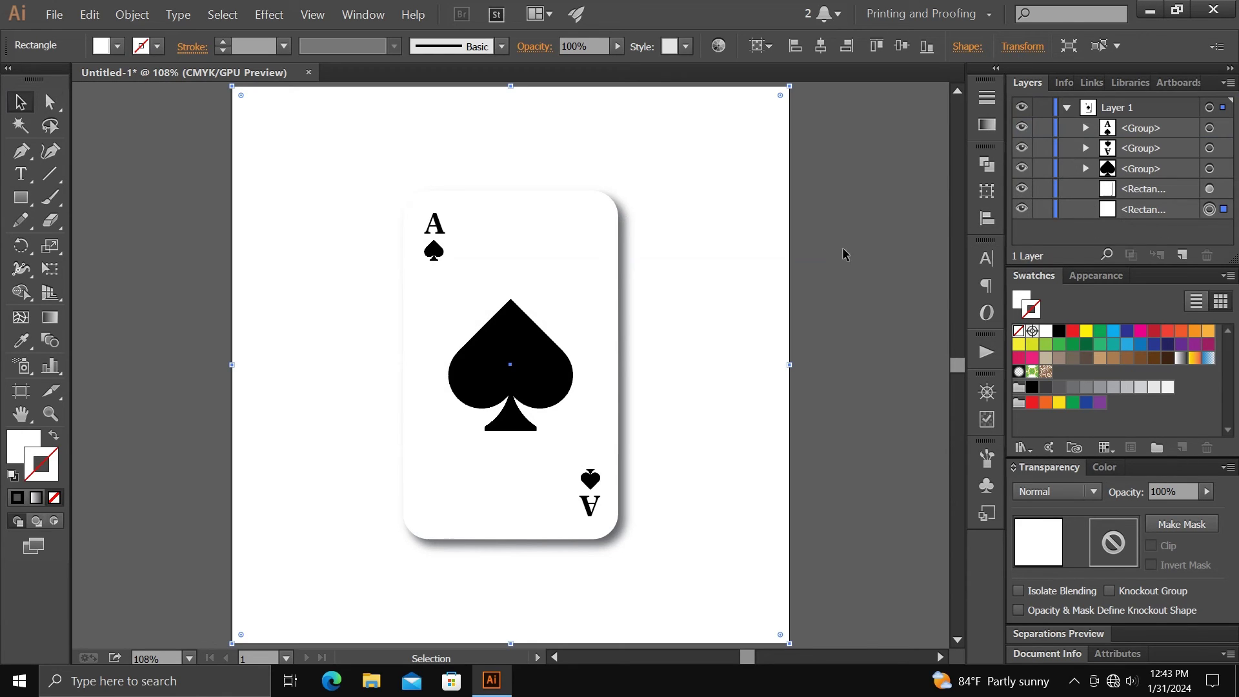
# Fill the background with a radial gradient.
pyautogui.click(987, 124)
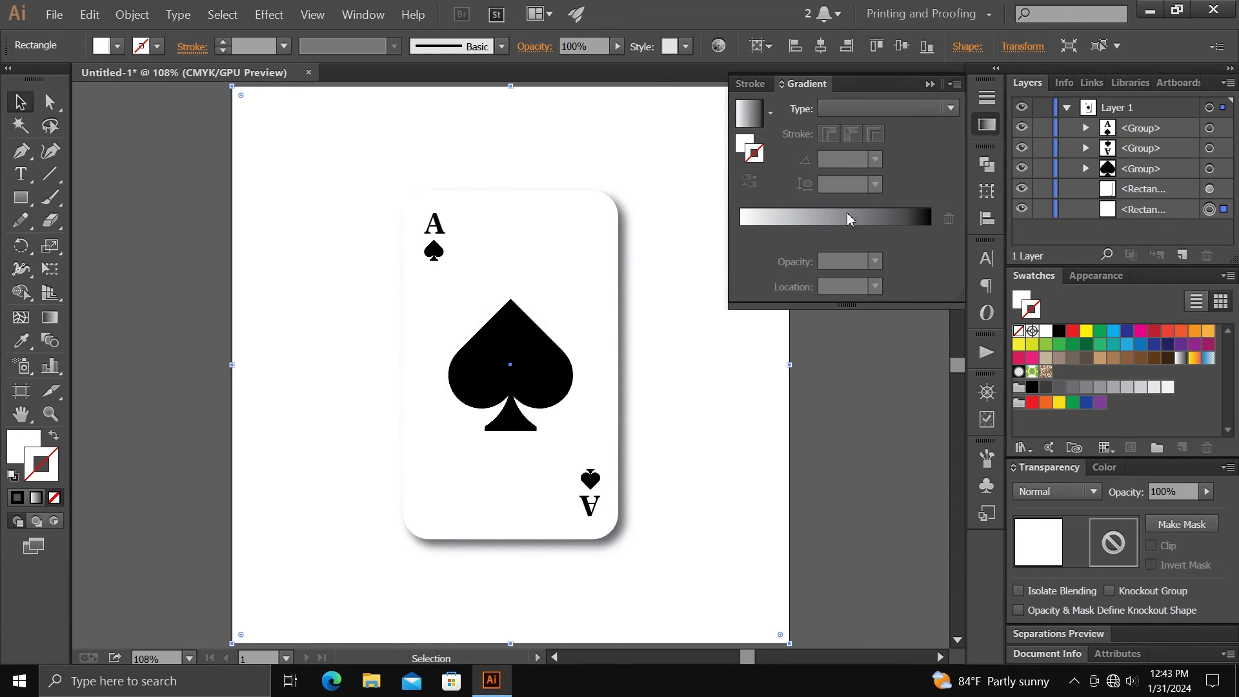
pyautogui.click(813, 219)
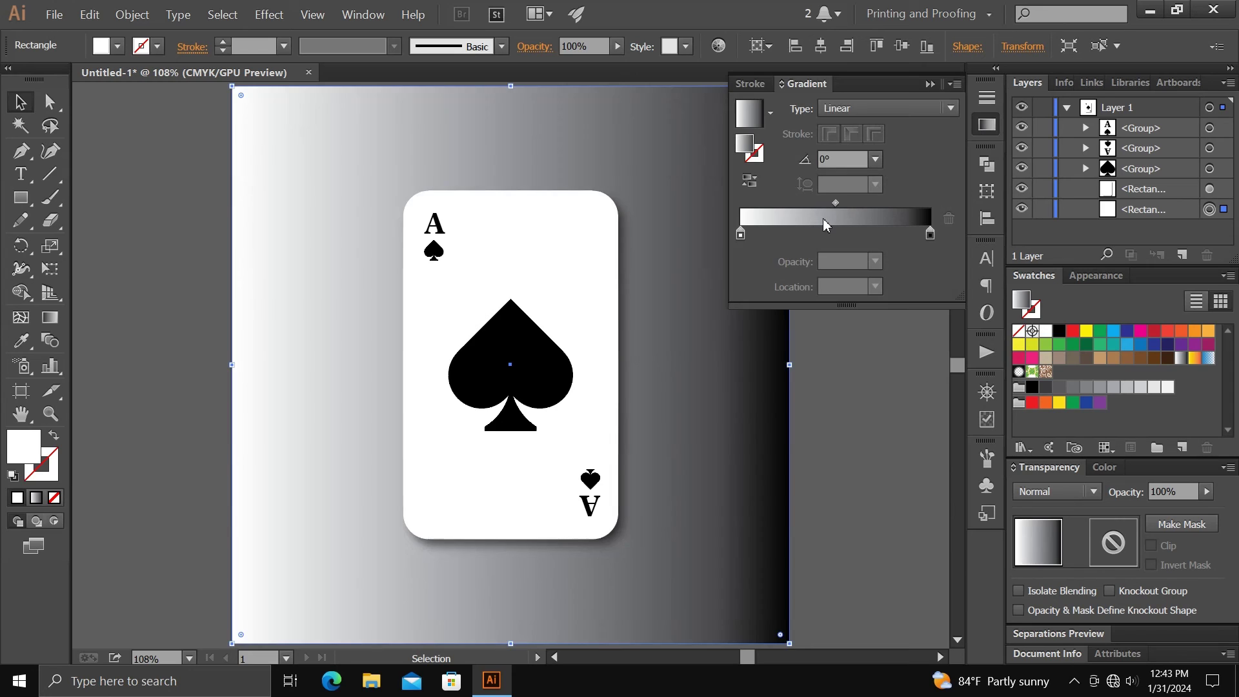
pyautogui.click(879, 108)
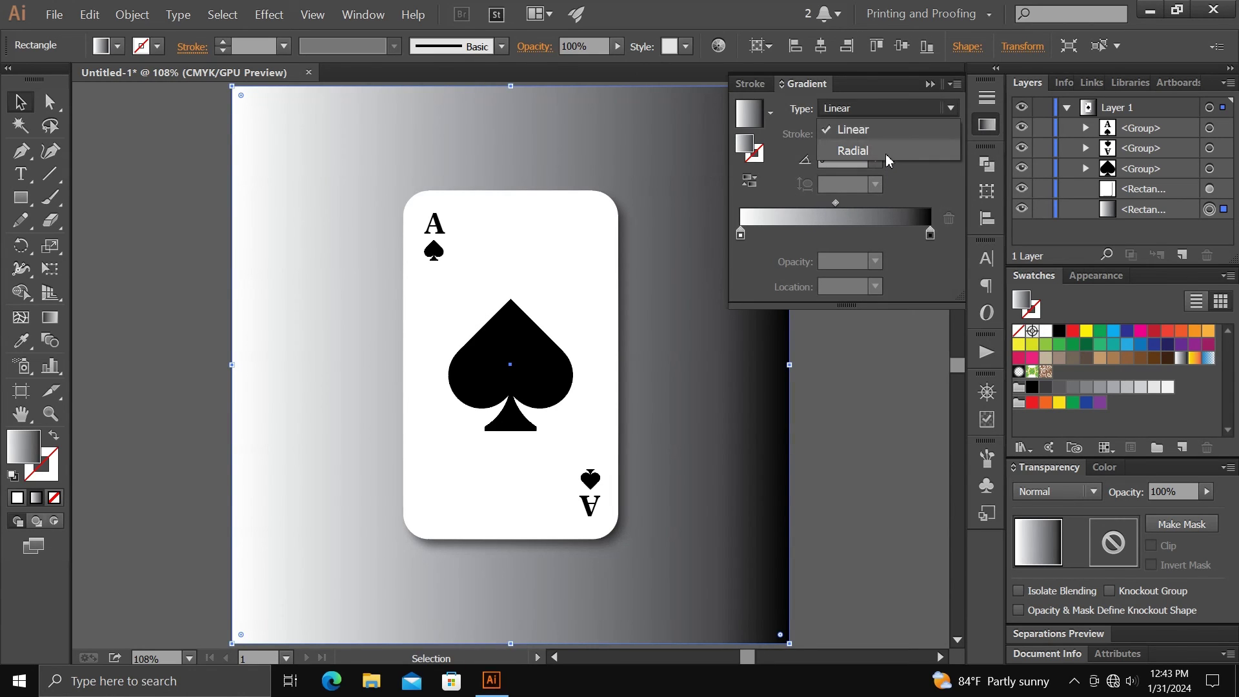
pyautogui.click(888, 150)
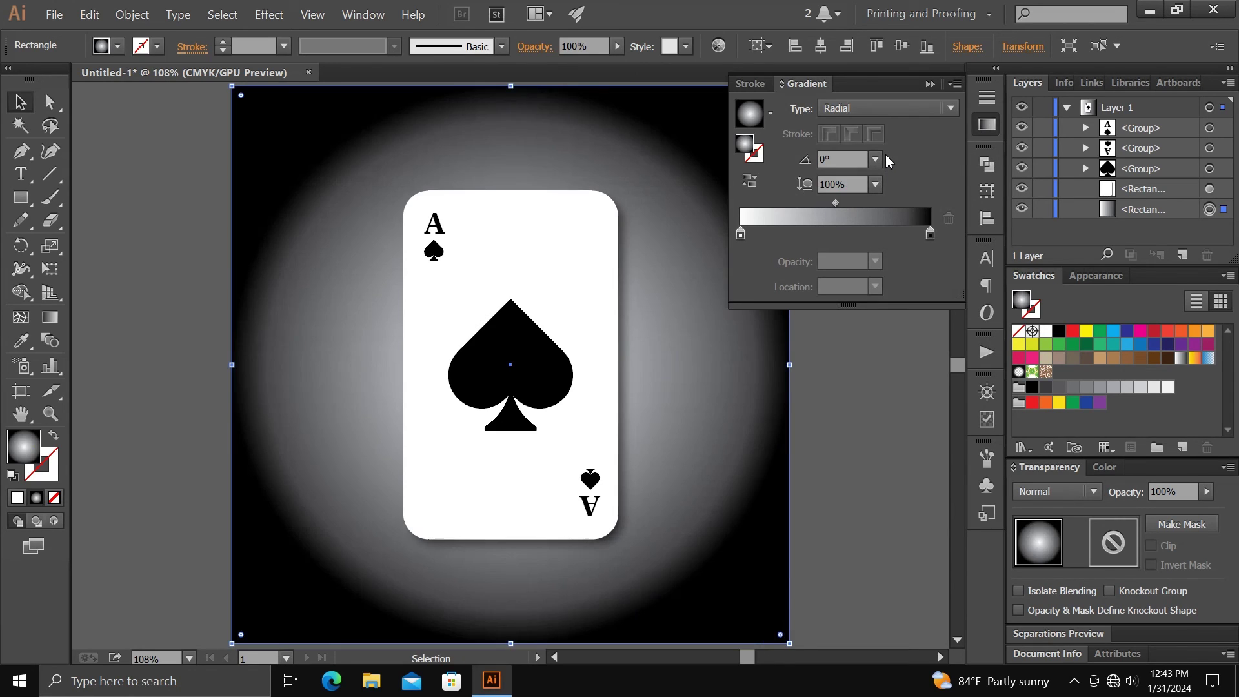
# Lighten the outer gradient stop from black to light grey, about 34% K.
pyautogui.click(930, 233)
pyautogui.doubleClick(931, 237)
pyautogui.moveTo(865, 303); pyautogui.dragTo(801, 311)
pyautogui.click(859, 194)
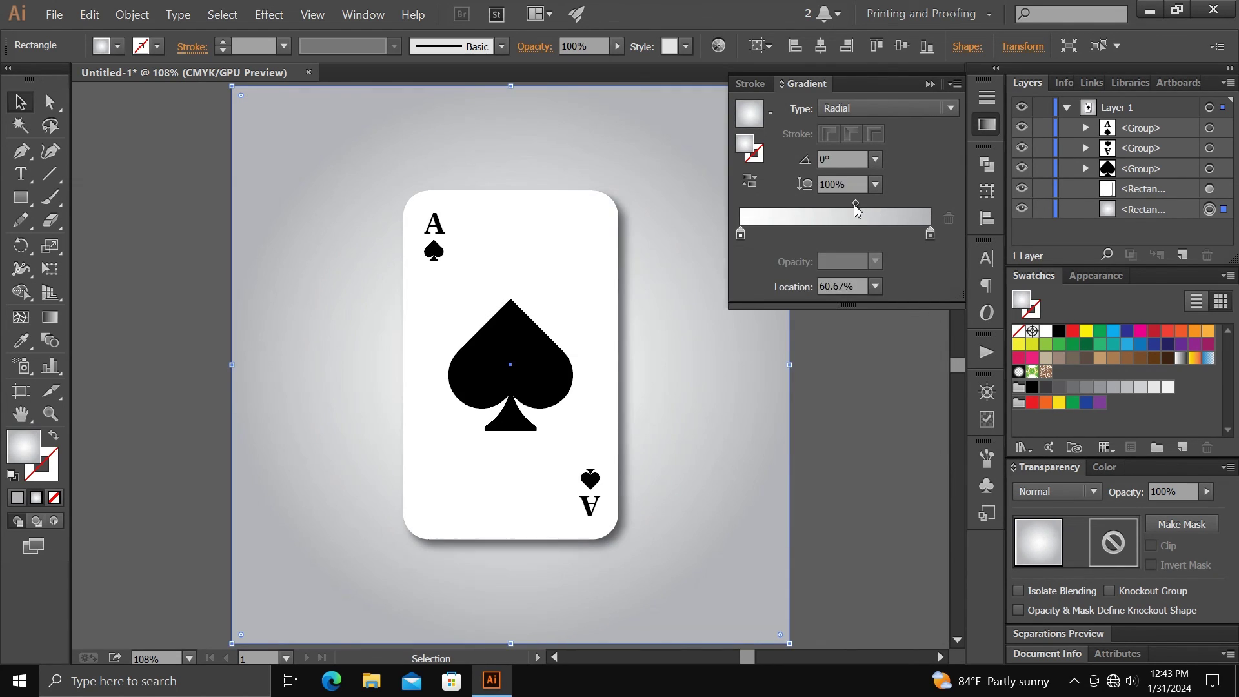
pyautogui.click(857, 391)
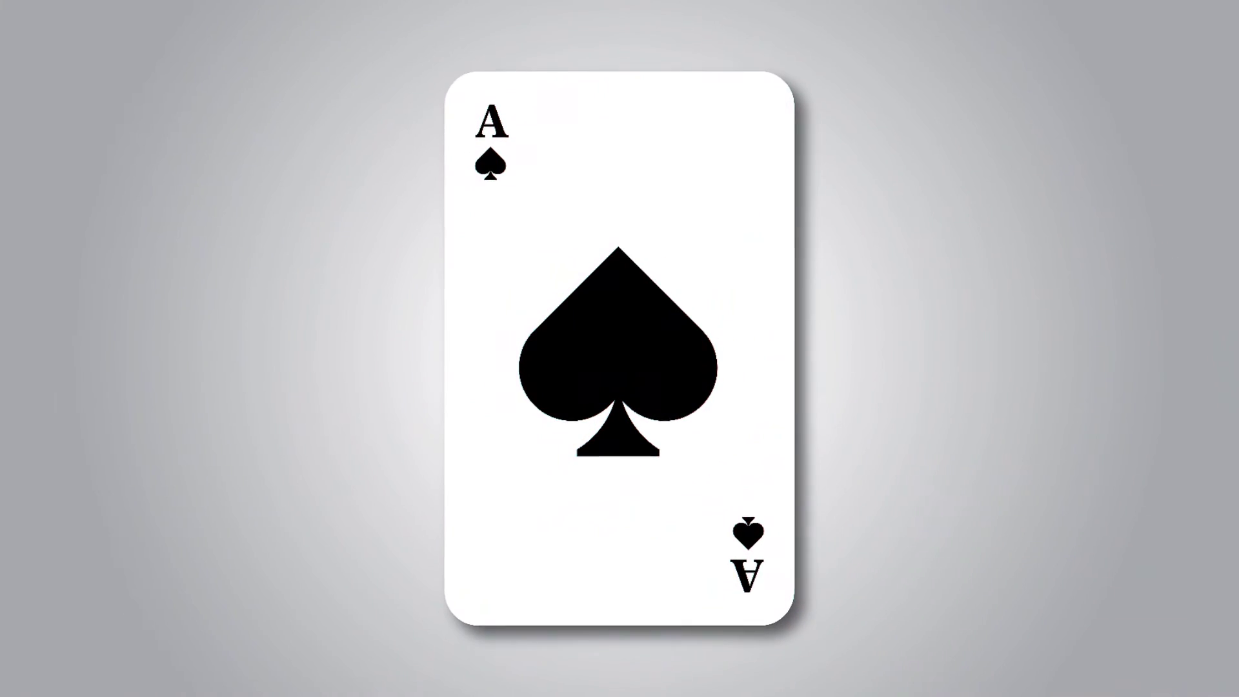